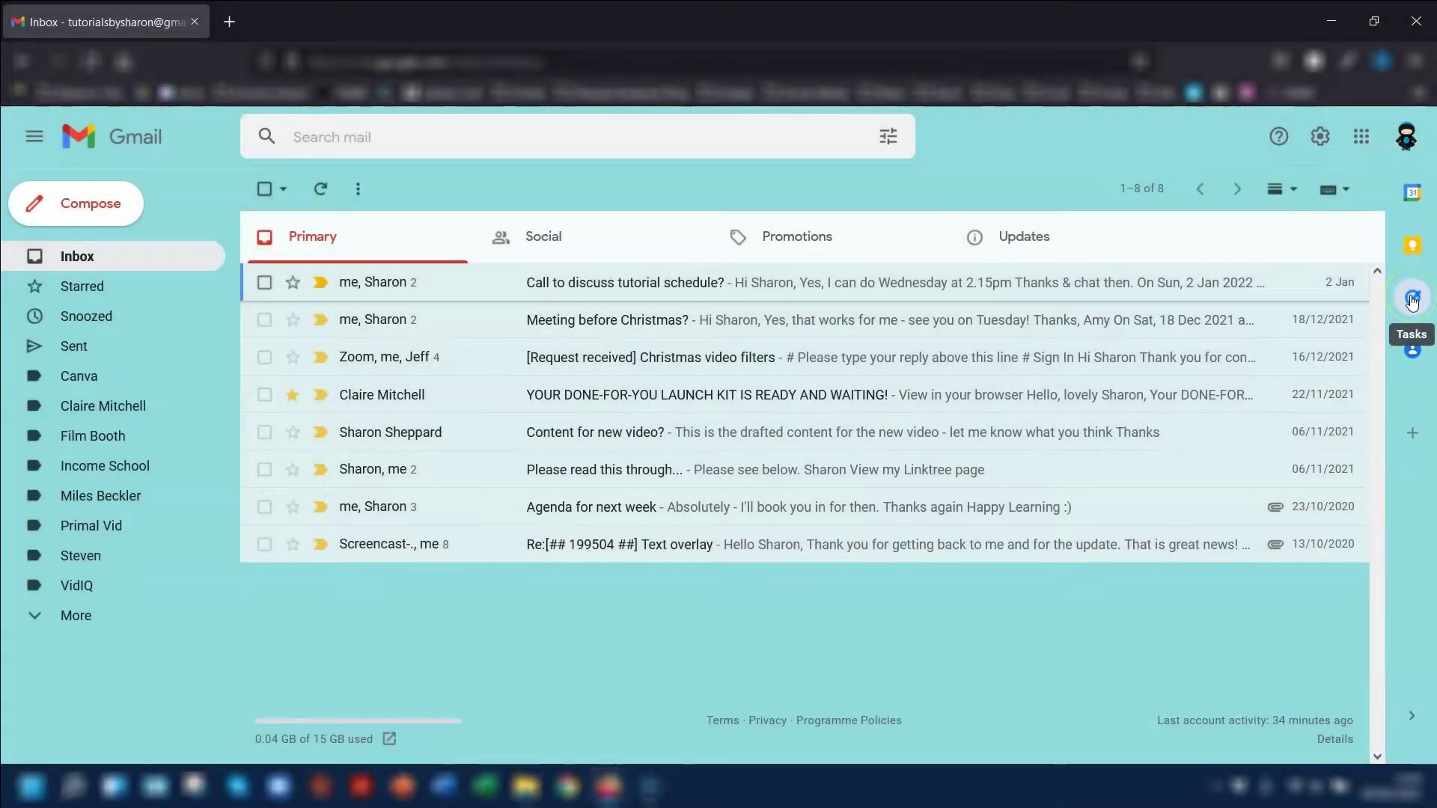
# Step: Add a 'Google Tips video' task in the Tasks panel, due the 6th at 11:30
pyautogui.click(1412, 299)
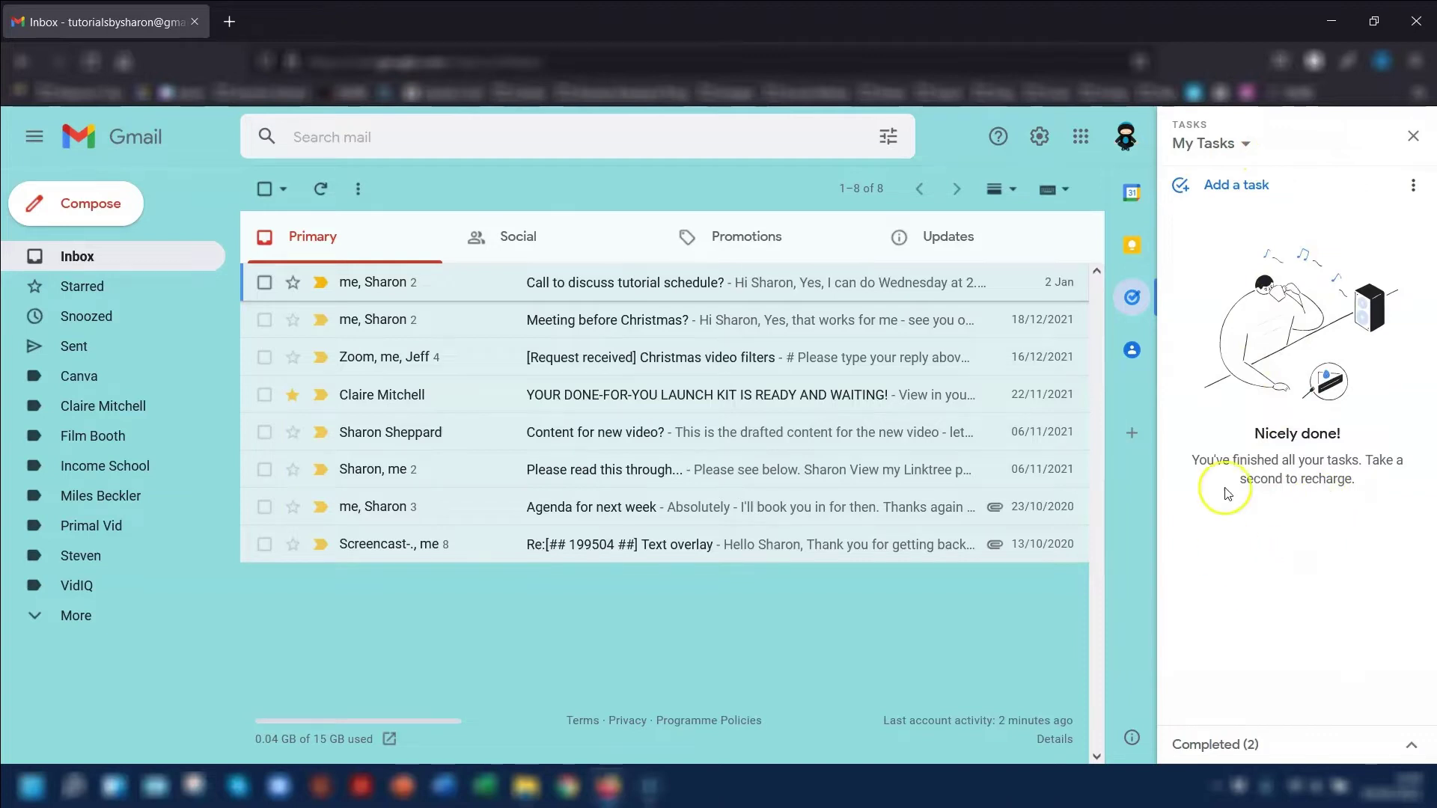
pyautogui.click(1231, 191)
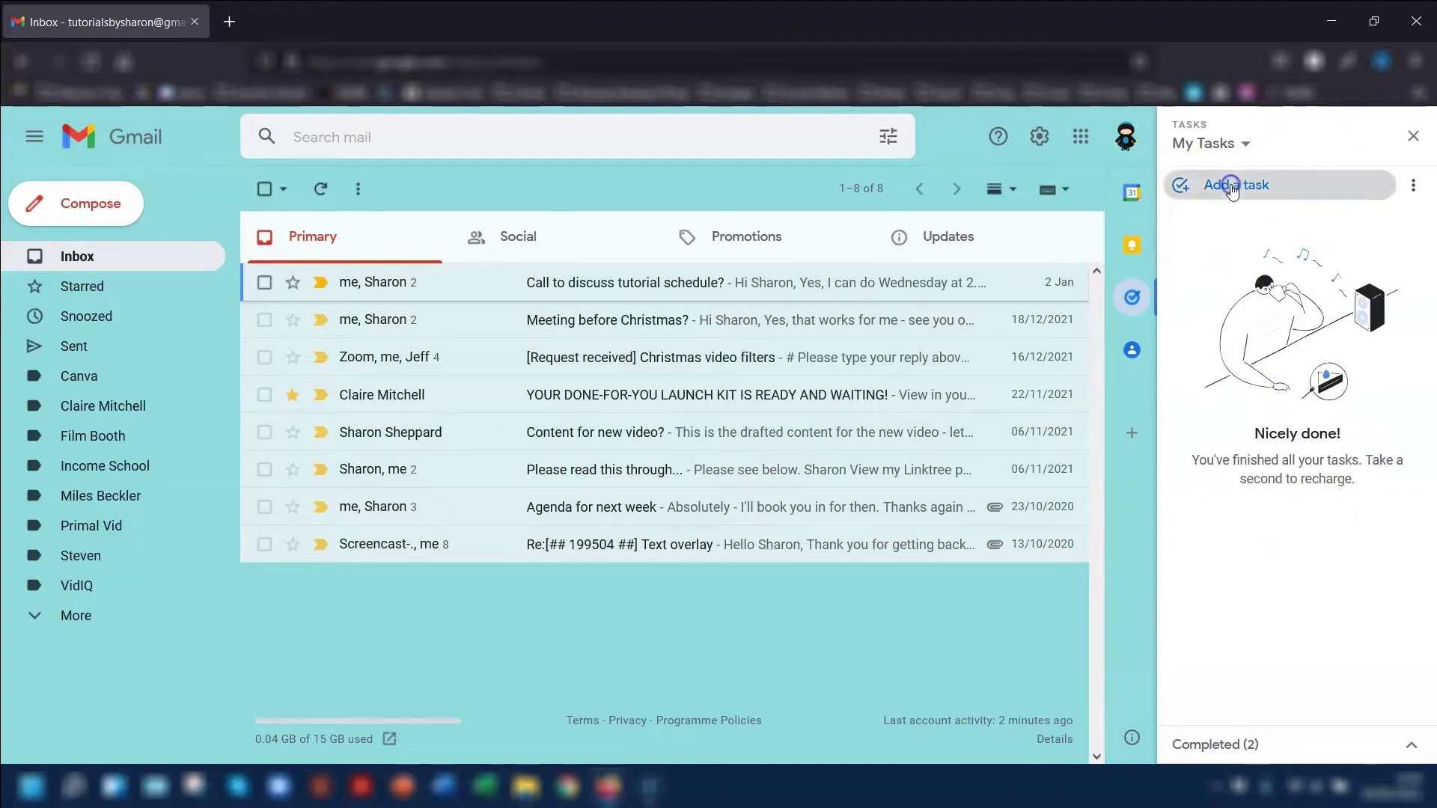
pyautogui.write('Google Tips video')
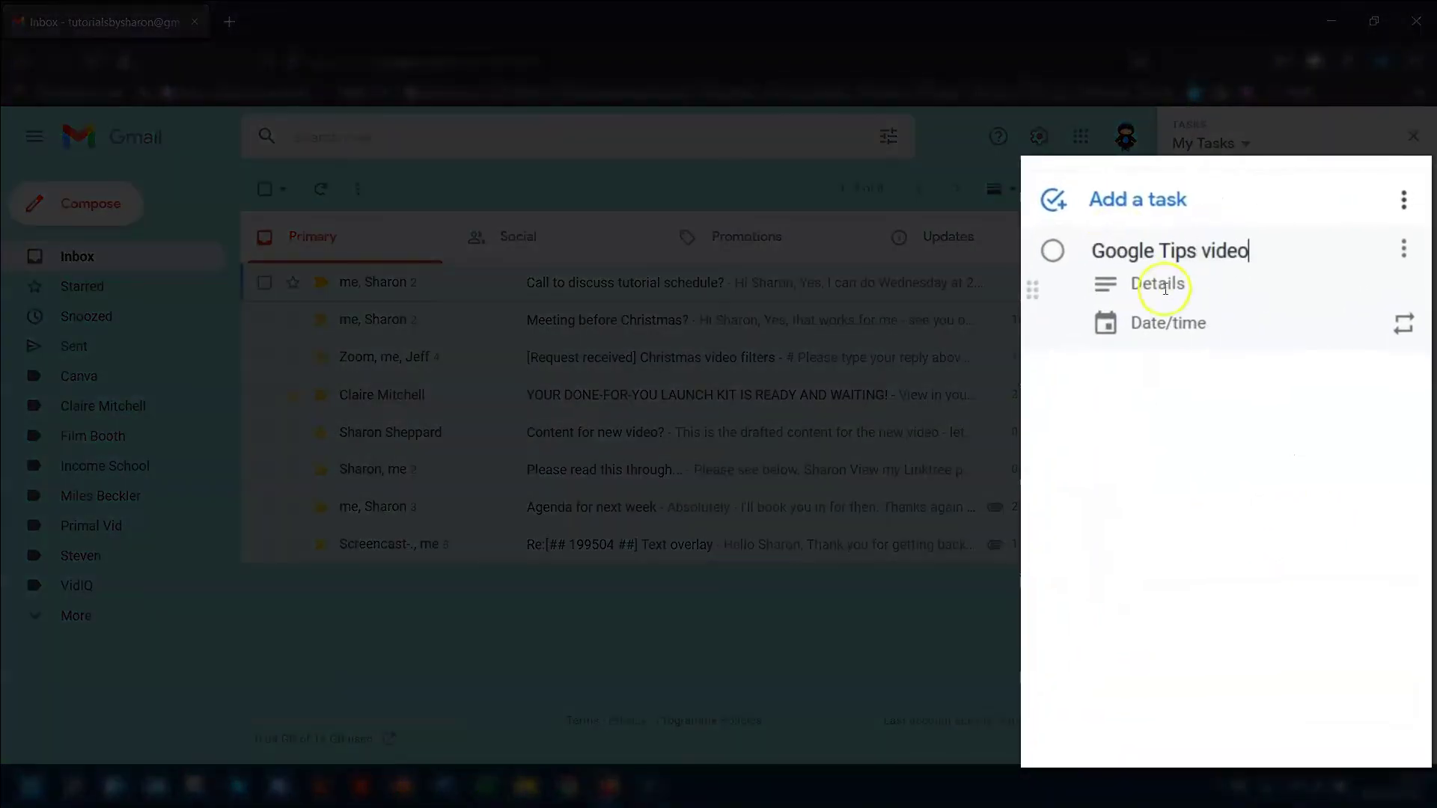
pyautogui.click(1201, 288)
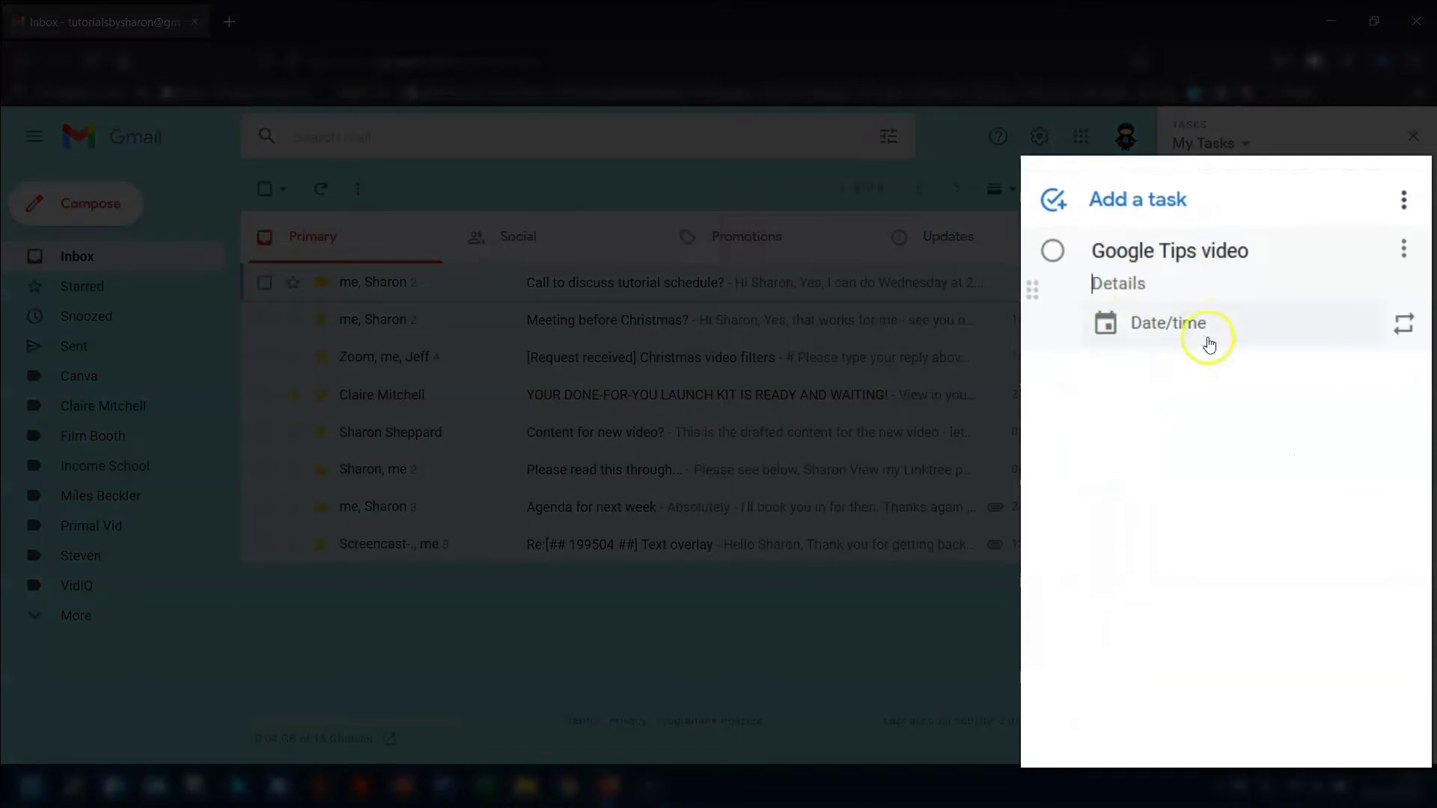
pyautogui.click(1139, 322)
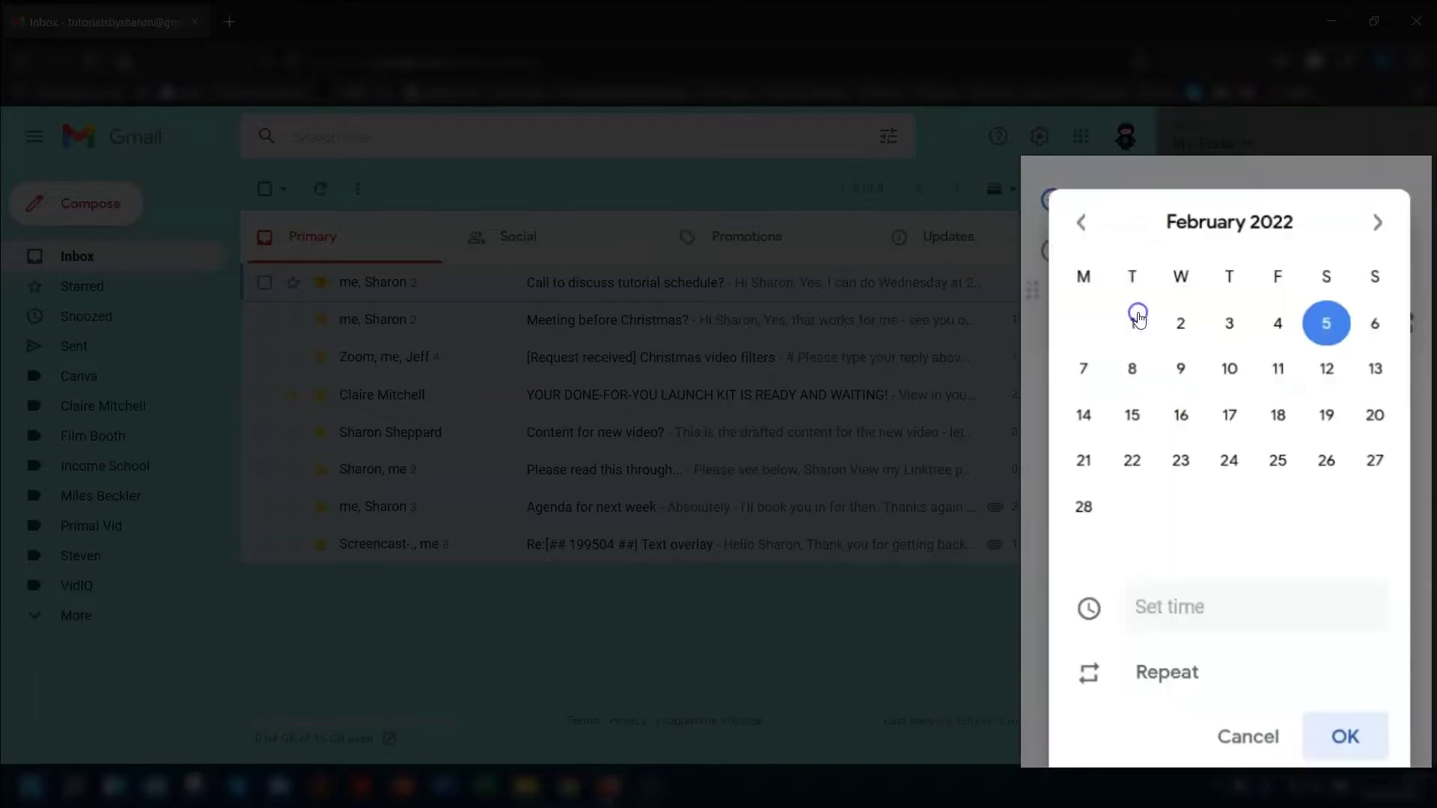
pyautogui.click(1381, 317)
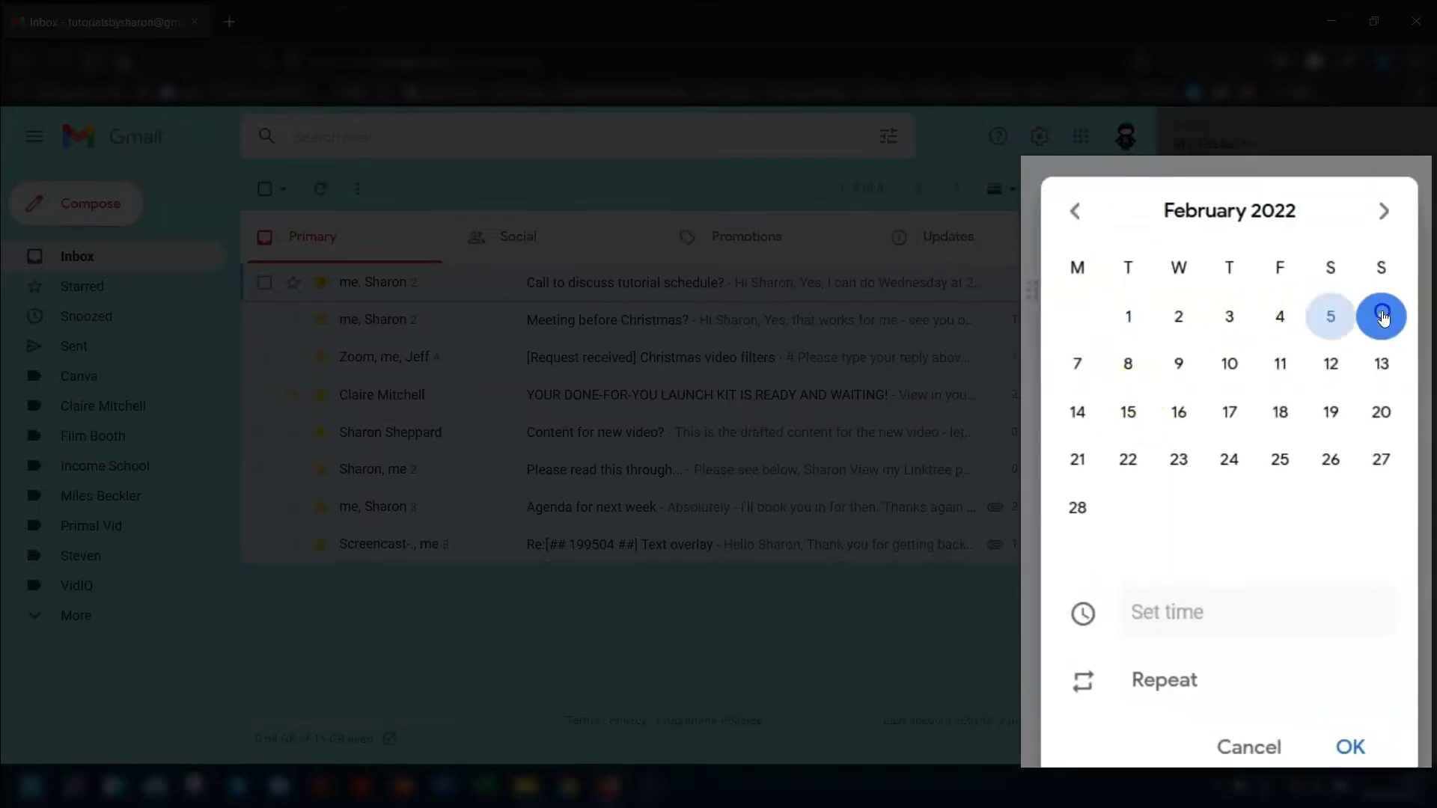
pyautogui.click(1166, 614)
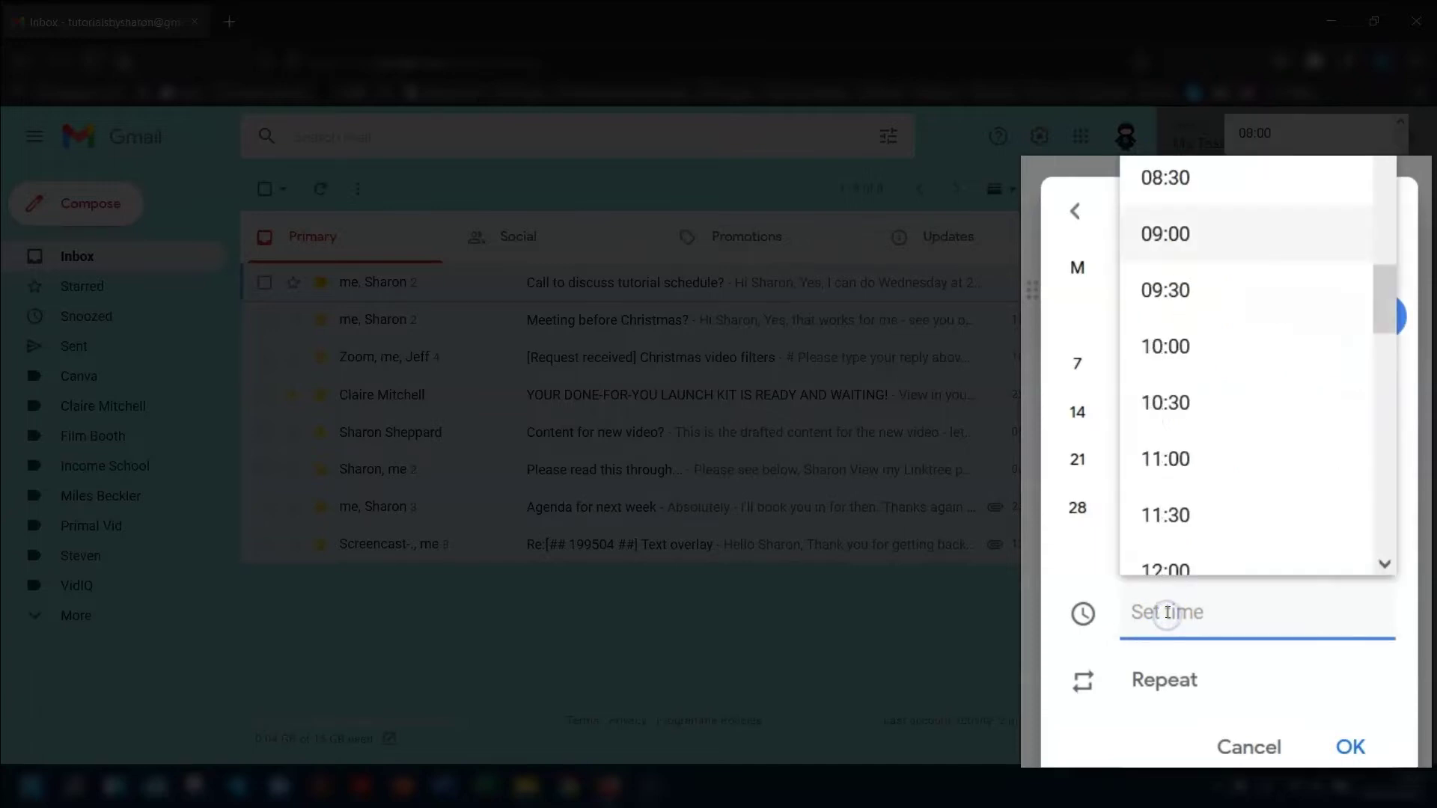
pyautogui.click(1164, 515)
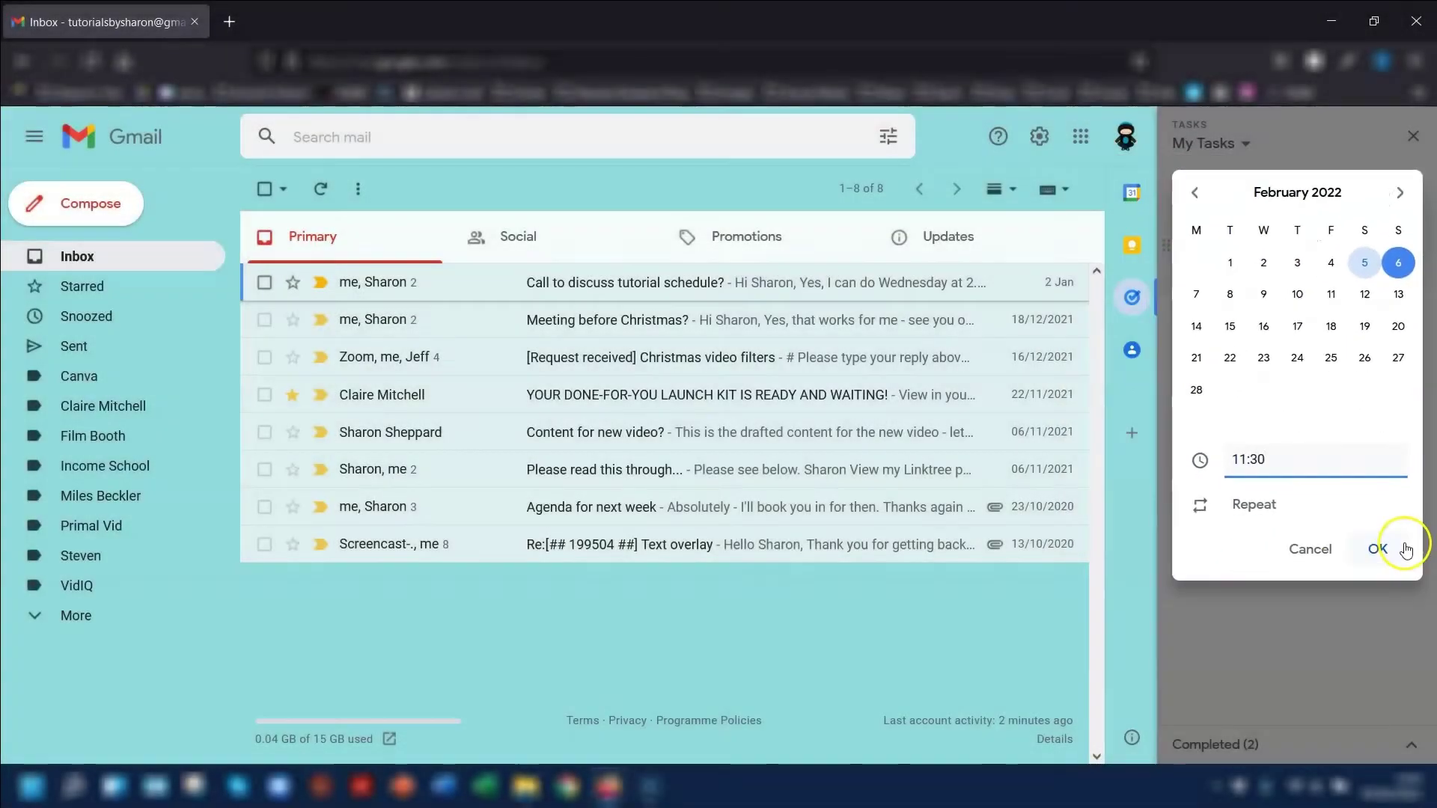
pyautogui.click(1381, 549)
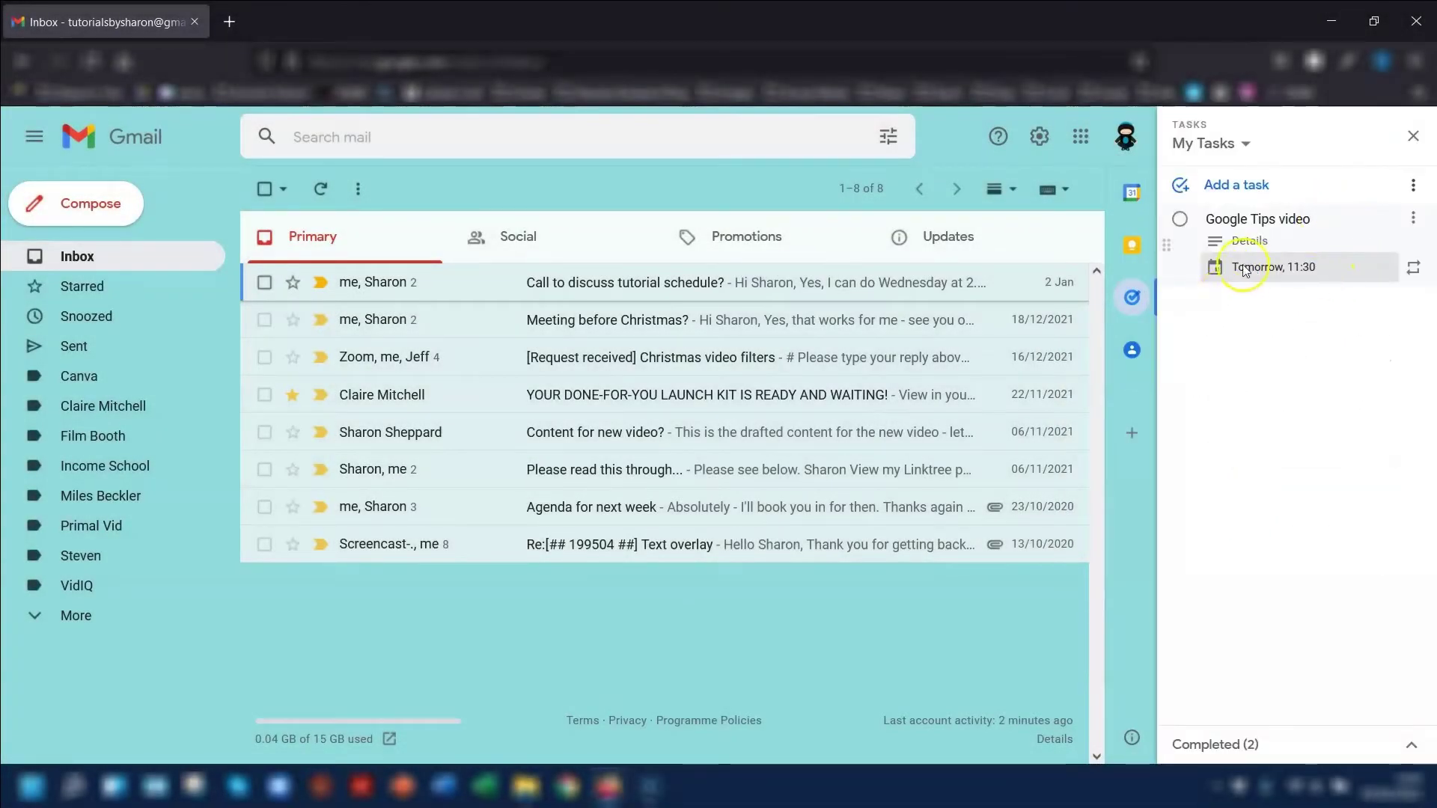
pyautogui.click(1311, 219)
pyautogui.press('Return')
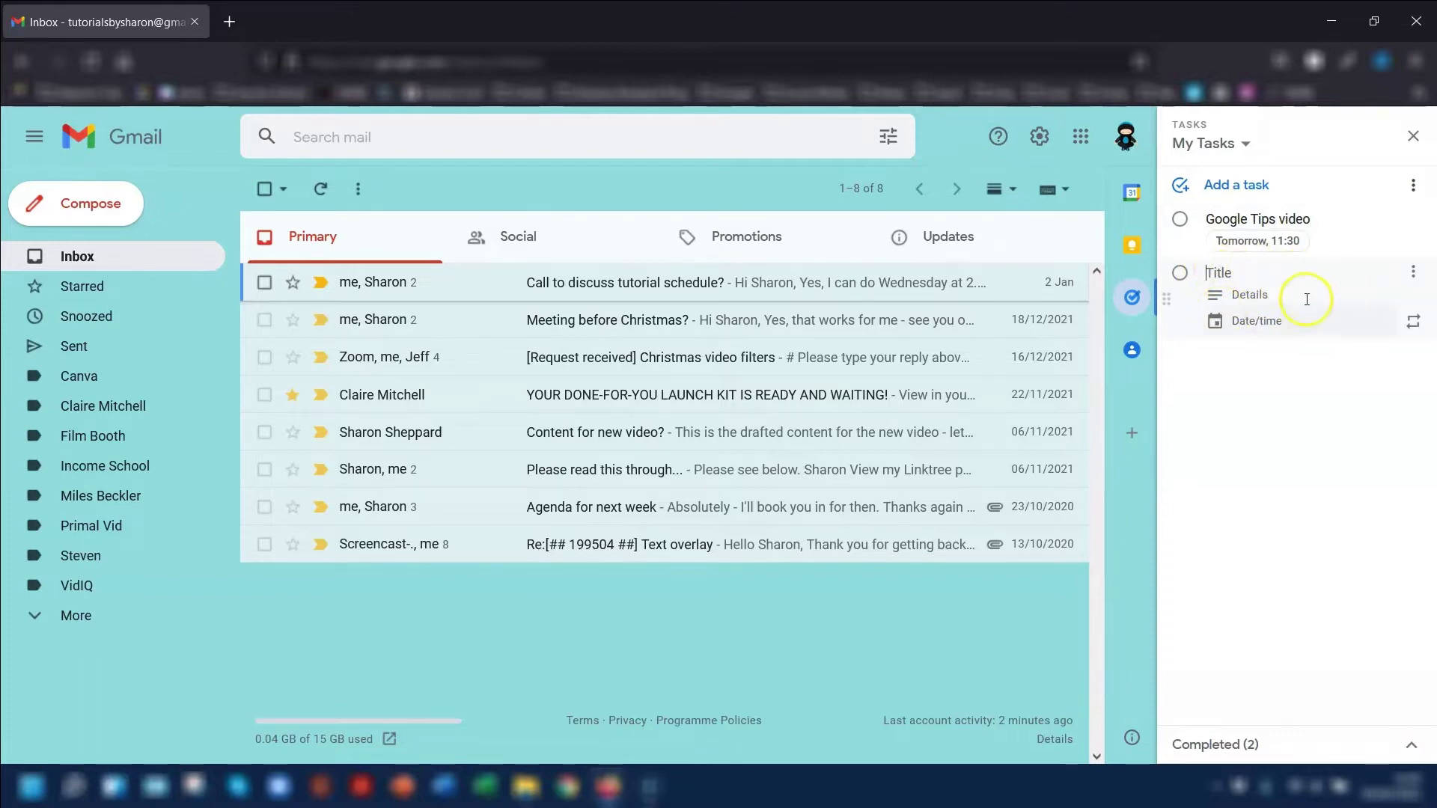
# Step: Make a task from the 'Call to discuss tutorial schedule?' email, titled 'Call', due Tue, 8 Feb
pyautogui.click(1297, 356)
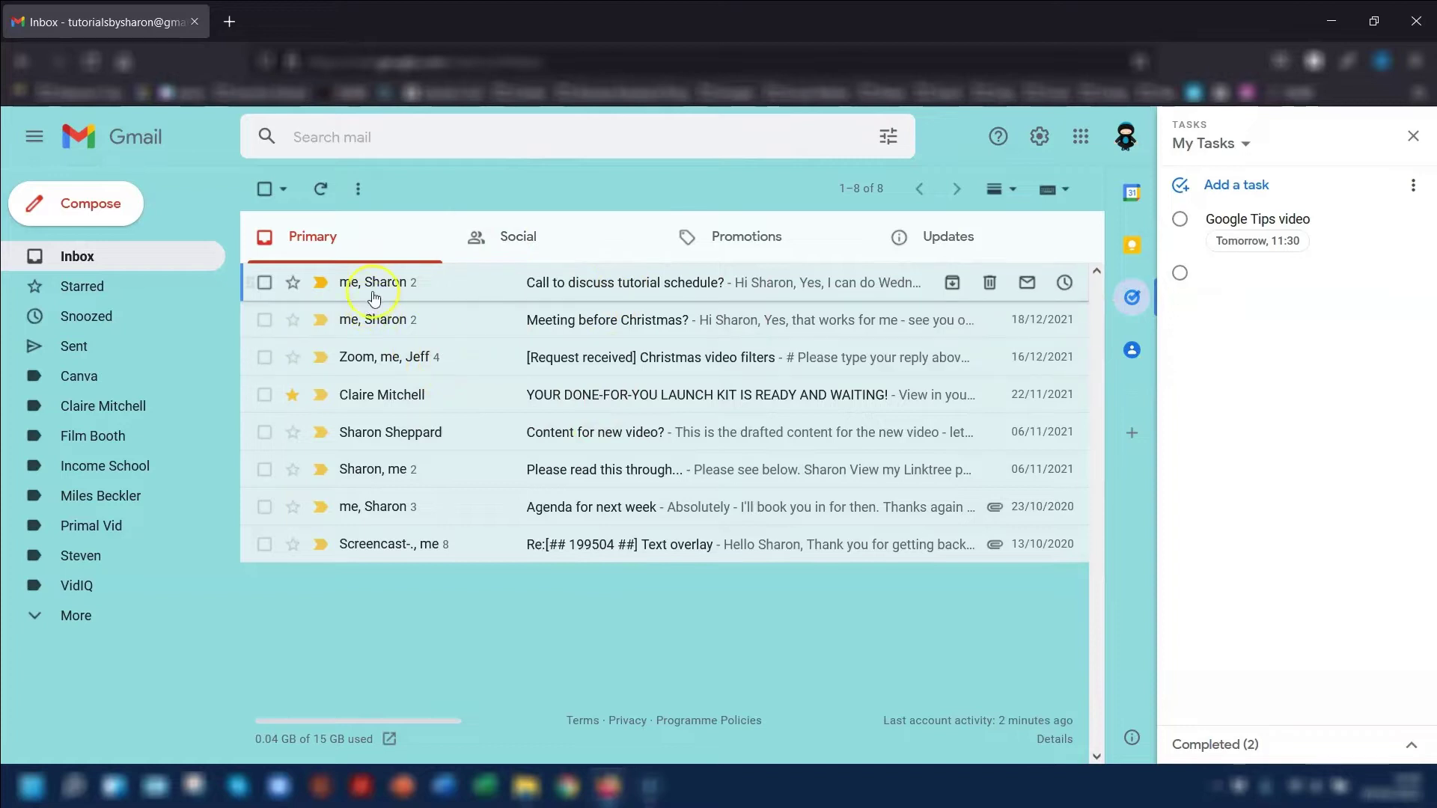
pyautogui.moveTo(469, 290); pyautogui.dragTo(1213, 232)
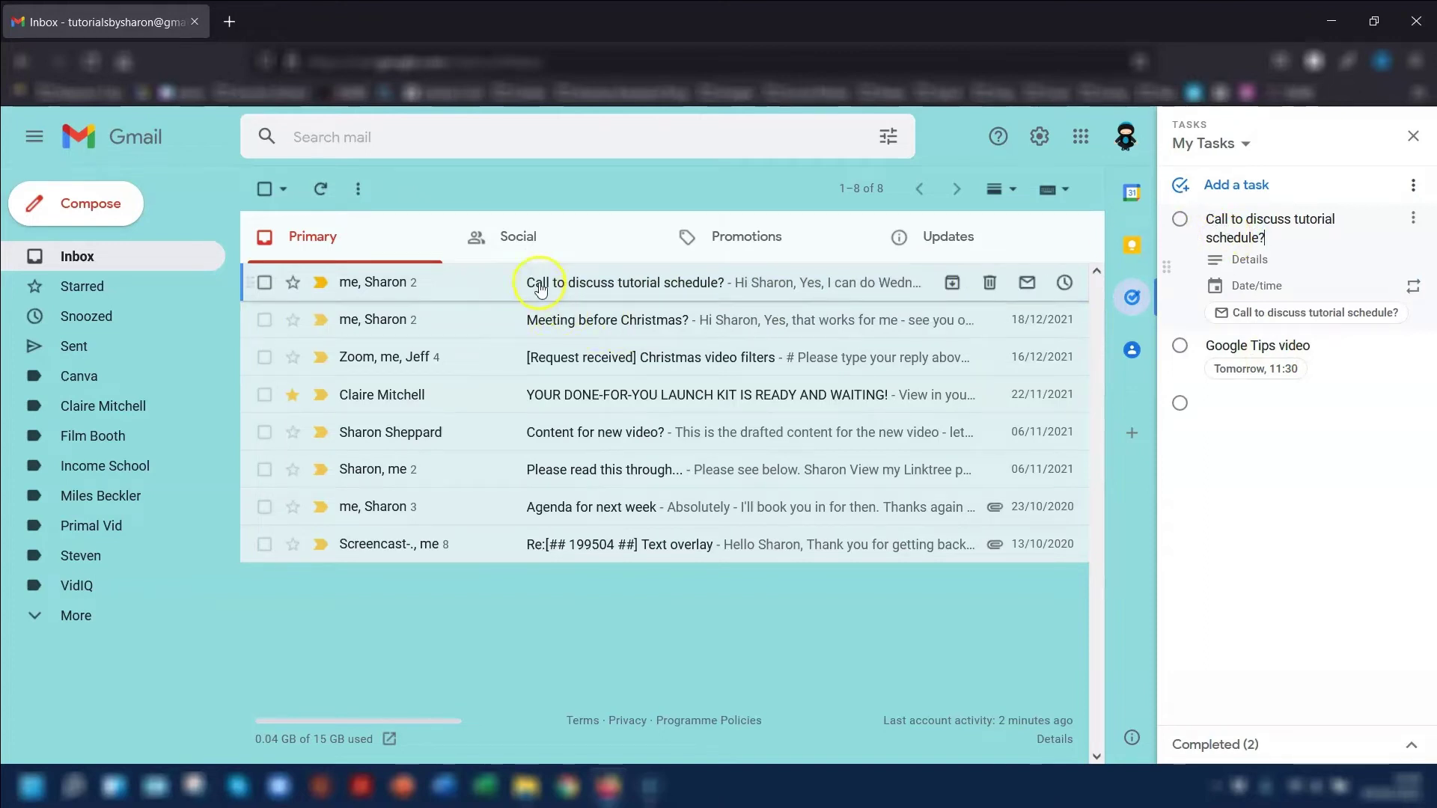
pyautogui.tripleClick(1246, 233)
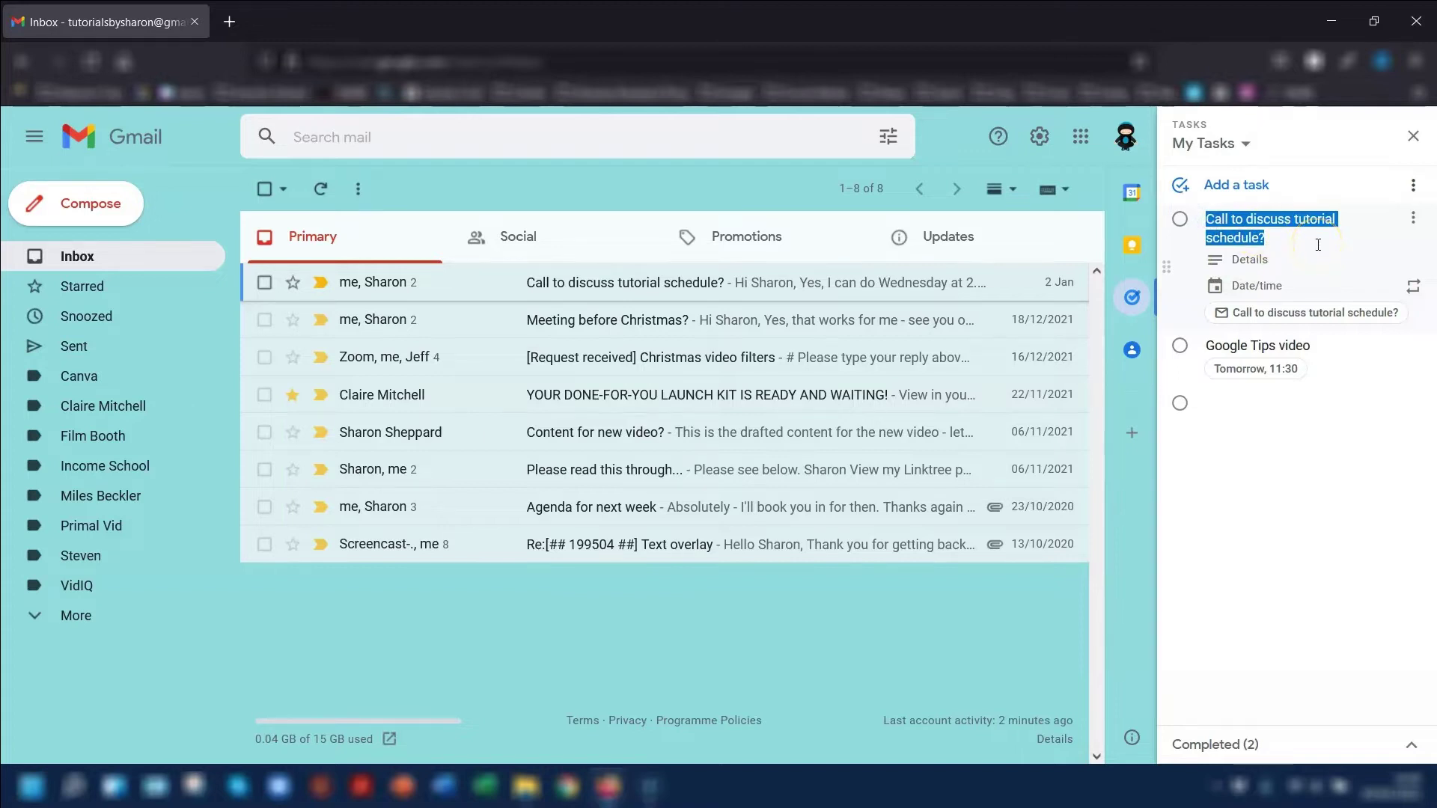
pyautogui.write('Call')
pyautogui.click(1257, 240)
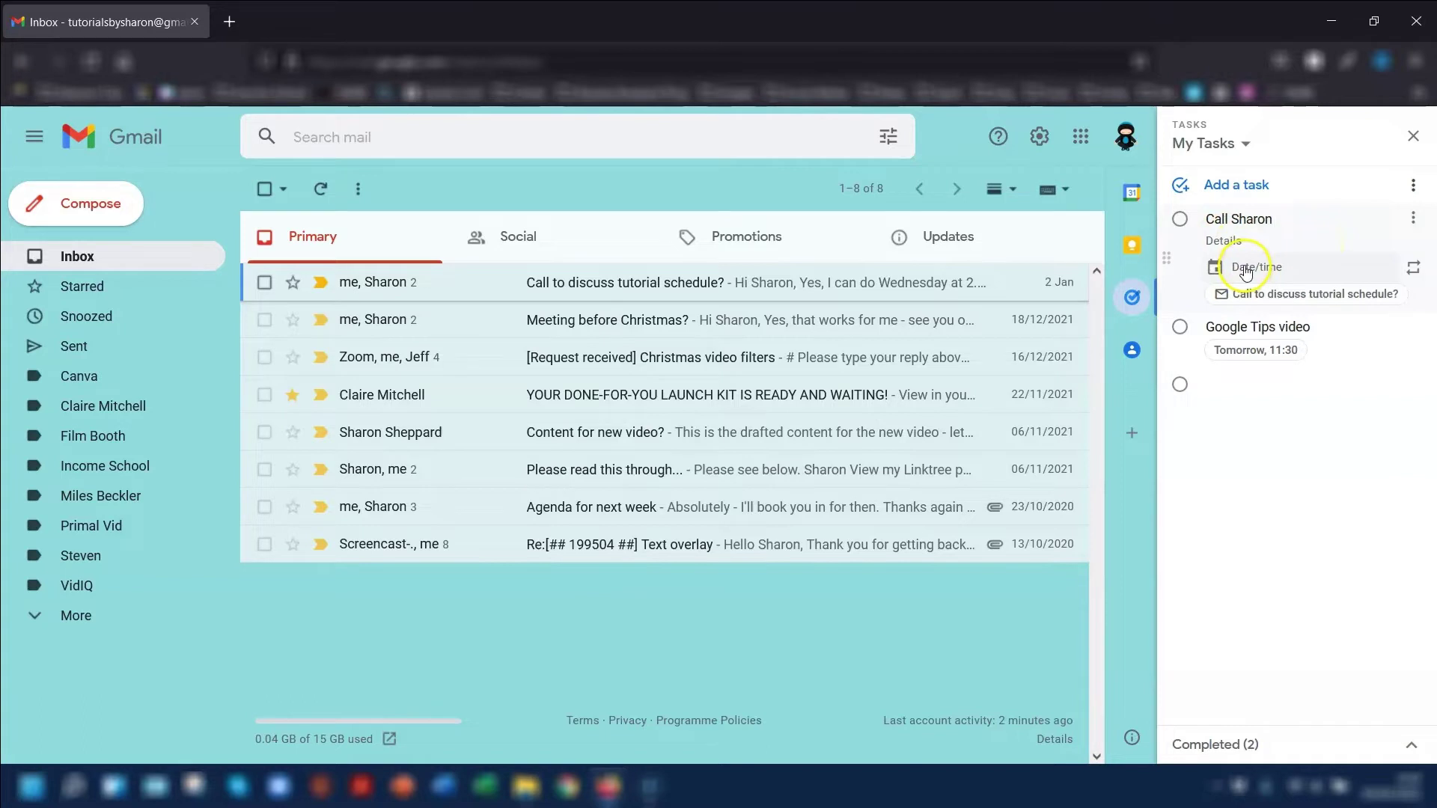
pyautogui.click(1246, 273)
pyautogui.click(1229, 296)
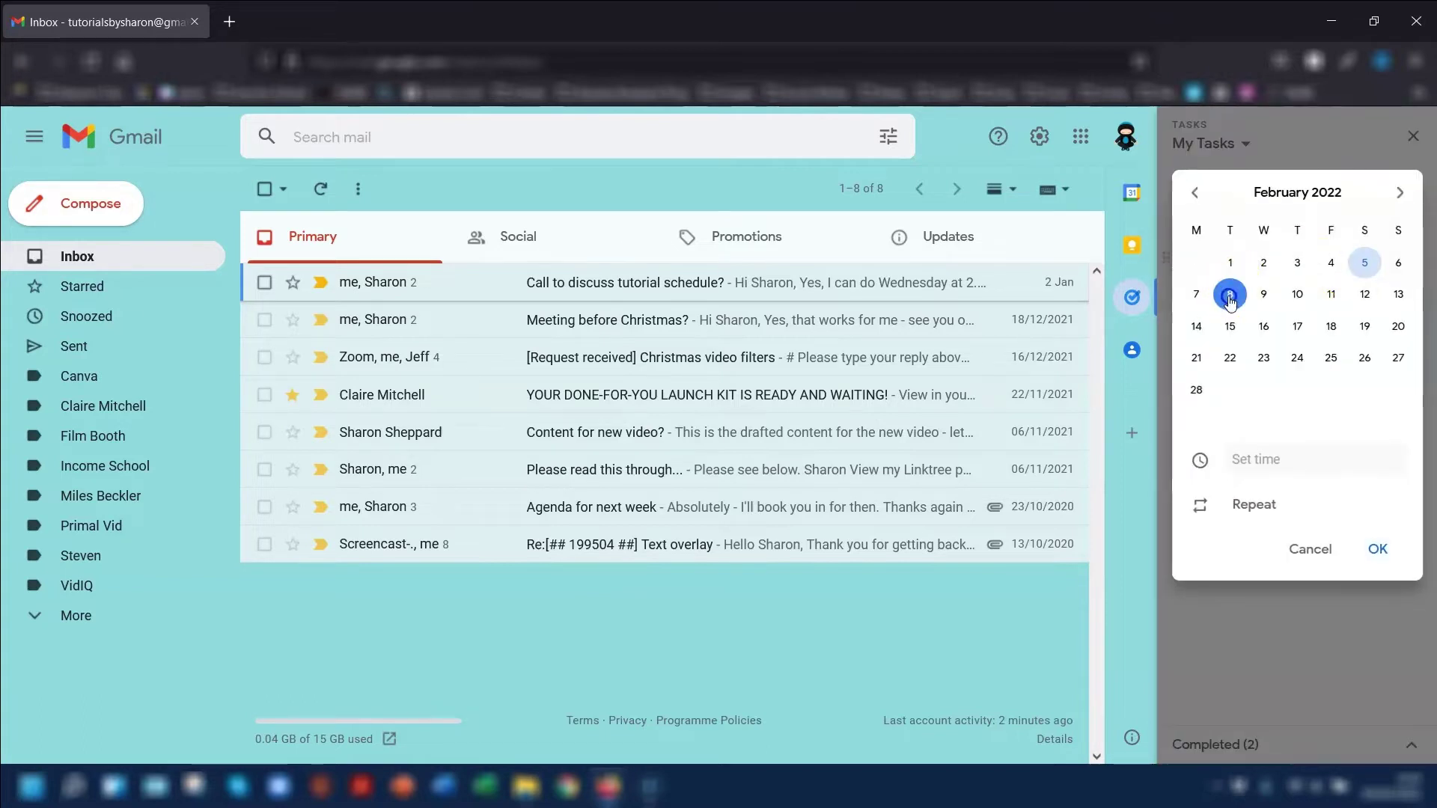
pyautogui.click(1376, 548)
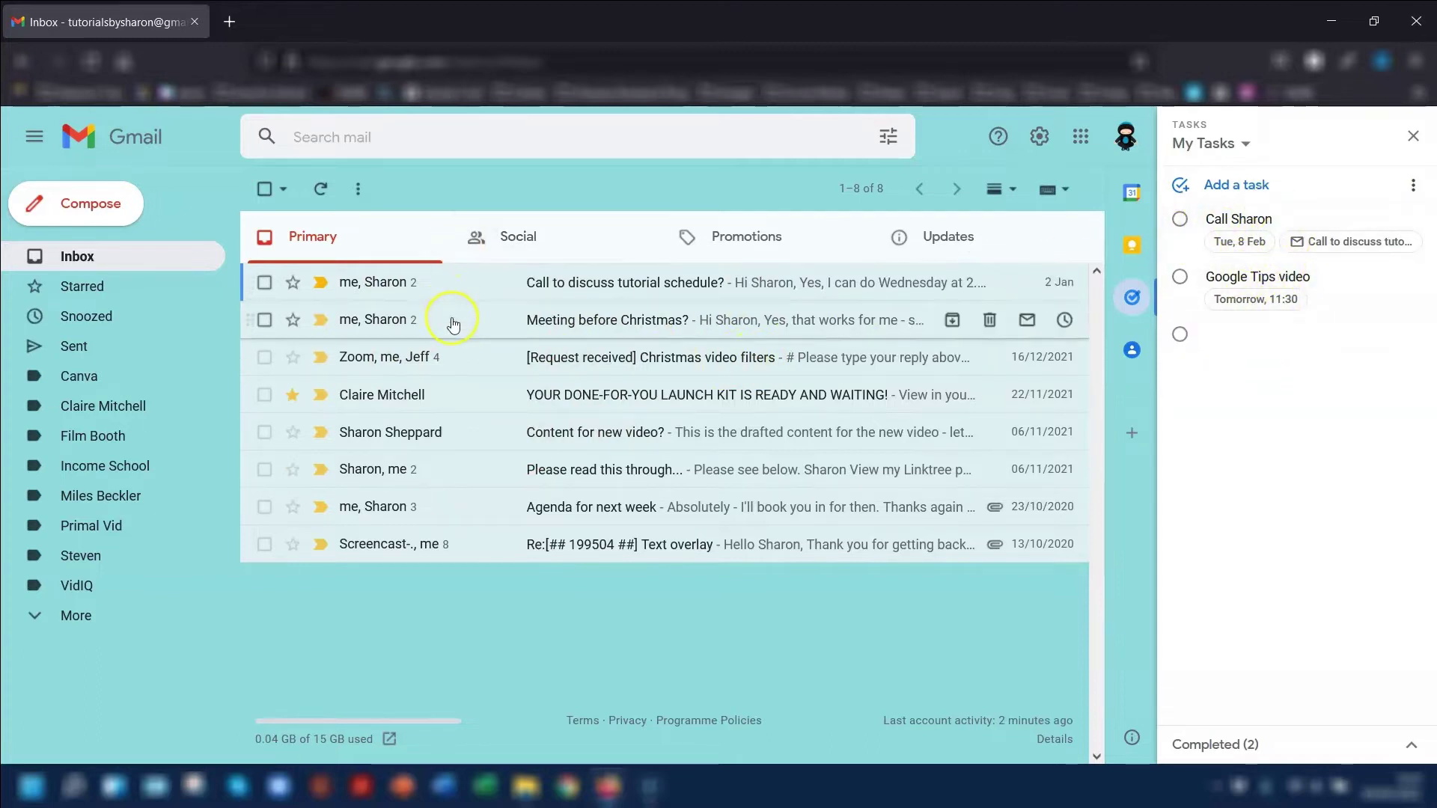
# Step: Add the open 'Call to discuss tutorial schedule?' email as two tasks, then return to the inbox
pyautogui.click(454, 281)
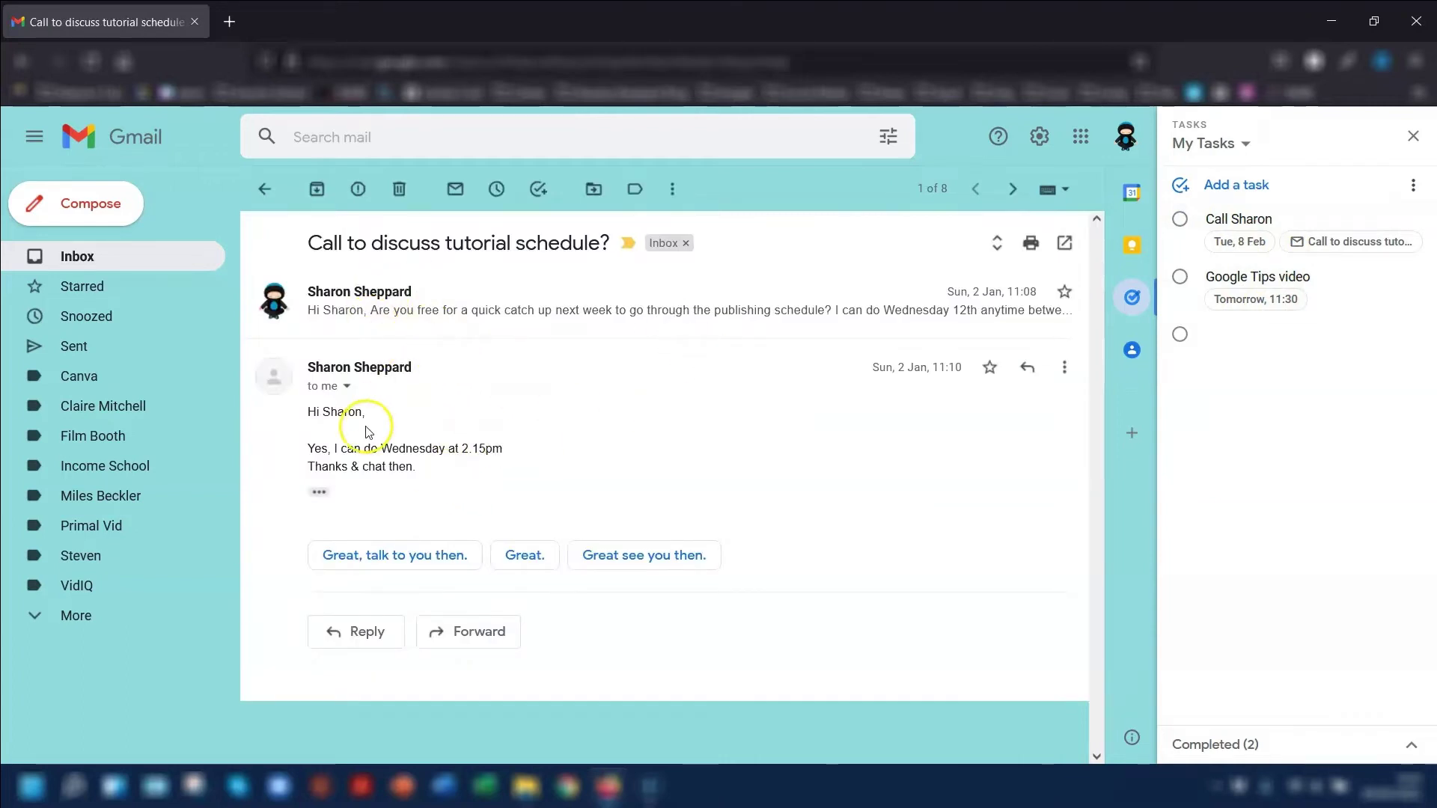
pyautogui.click(538, 194)
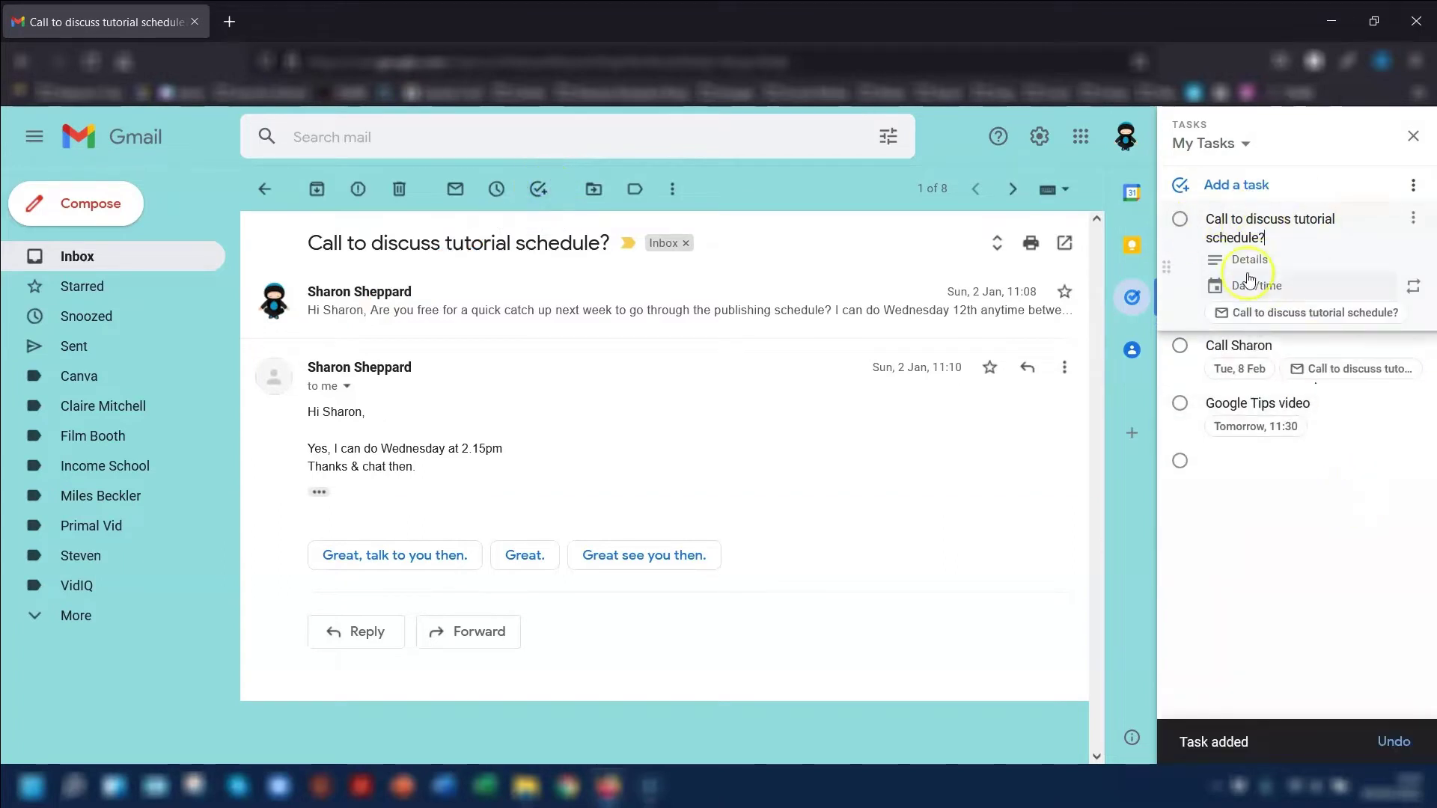
pyautogui.click(1327, 309)
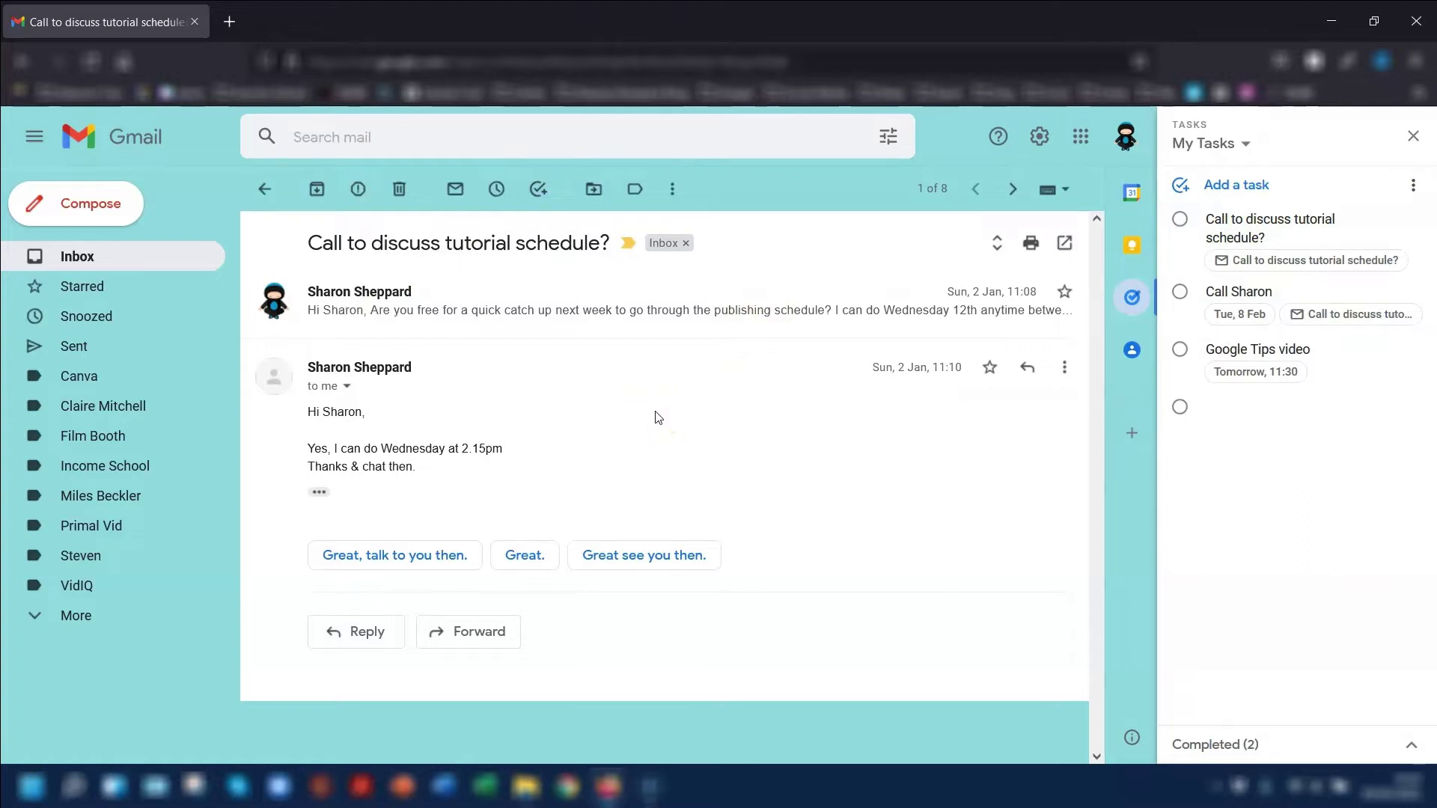
pyautogui.hotkey('shift', 't')
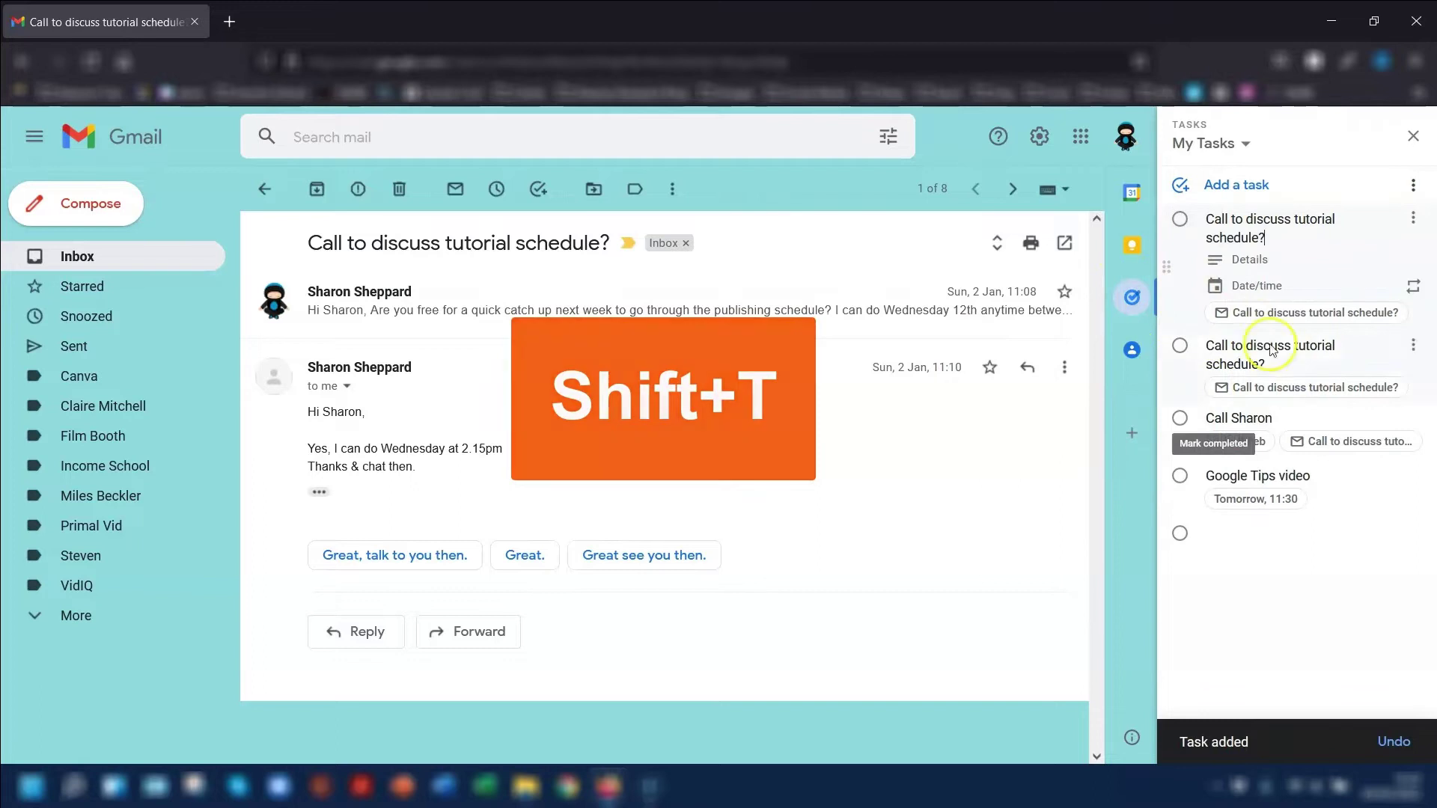
pyautogui.press('u')
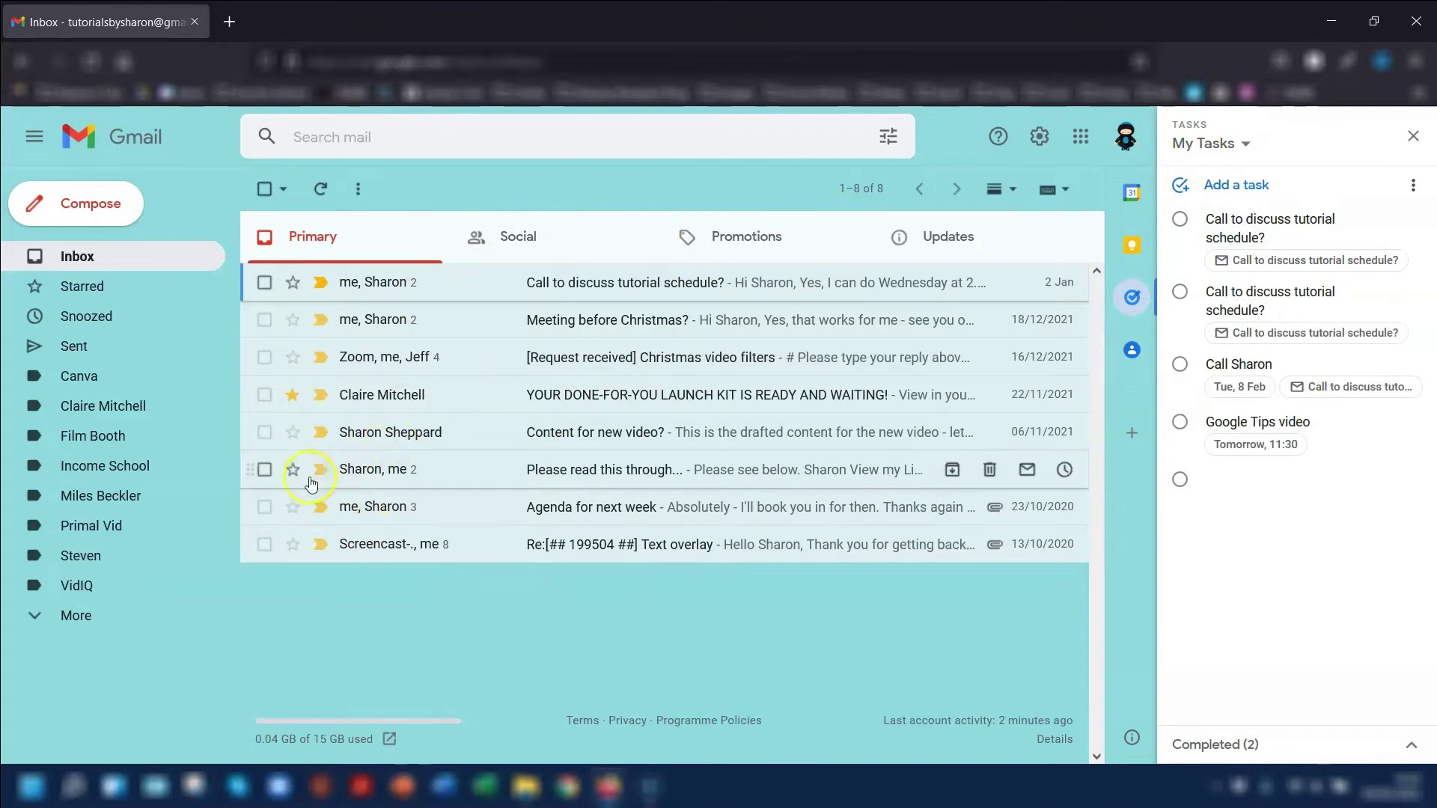
# Step: Add 'Meeting before Christmas?', 'Content for new video?' and 'Please read this through...' emails as tasks twice
pyautogui.click(277, 469)
pyautogui.click(264, 432)
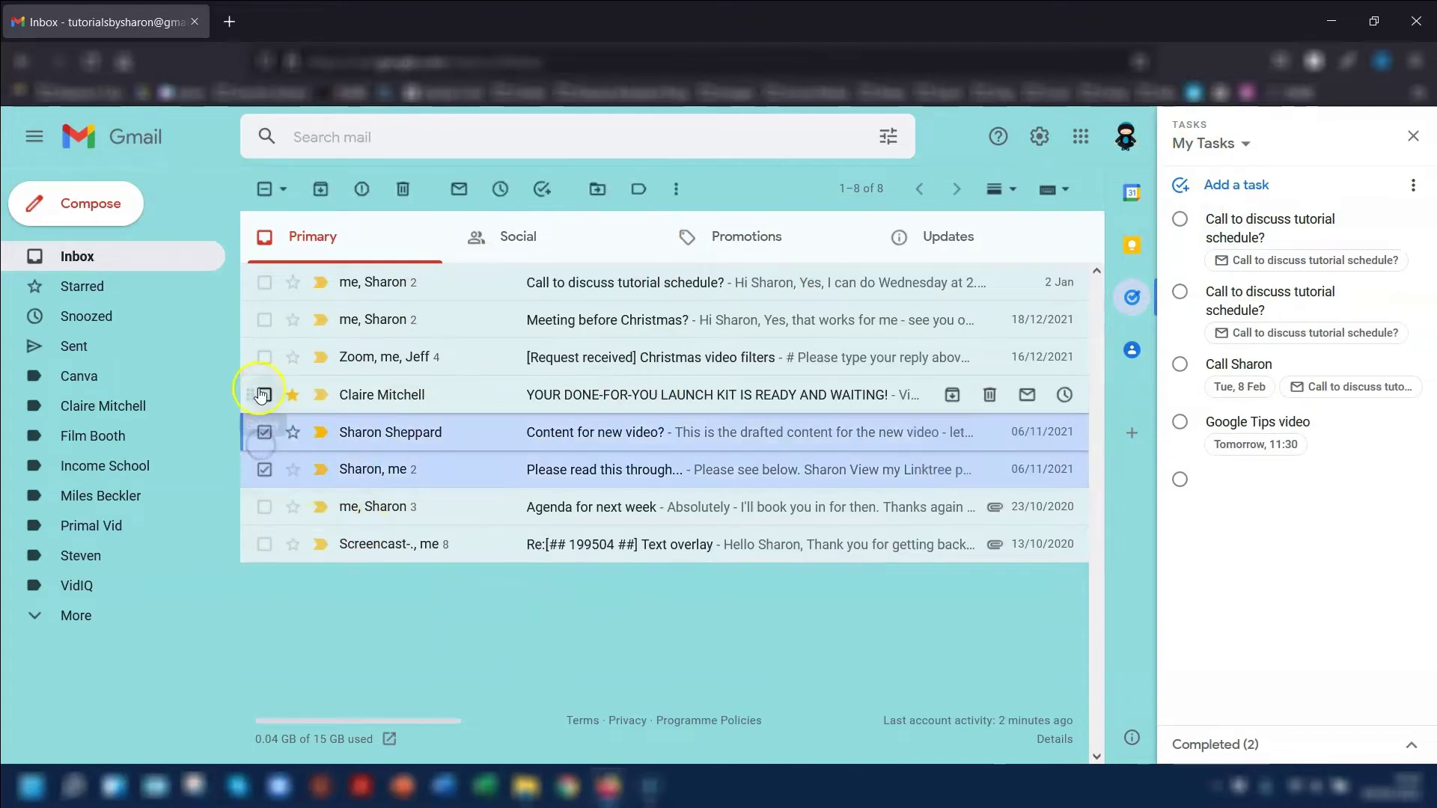
pyautogui.click(264, 319)
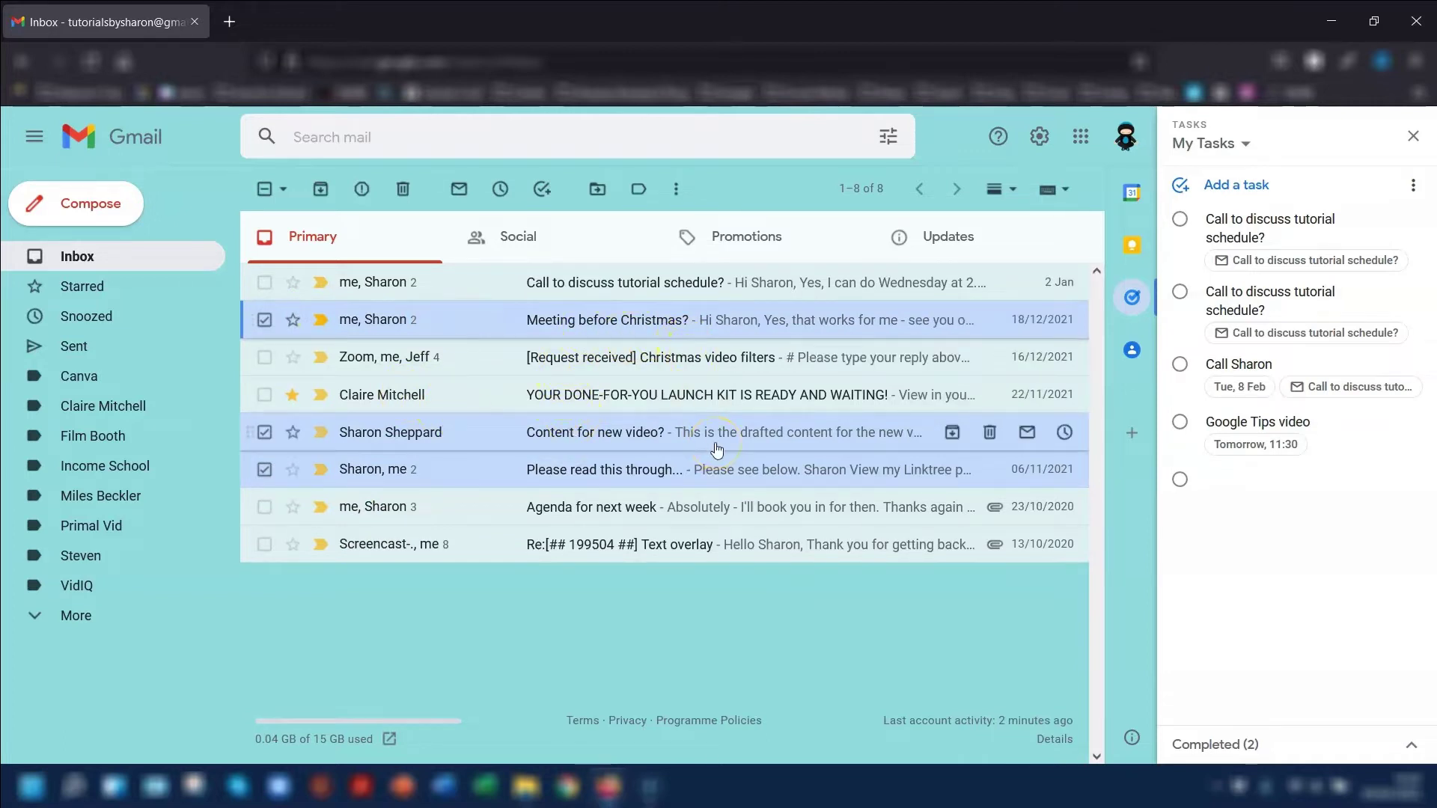
pyautogui.hotkey('shift', 't')
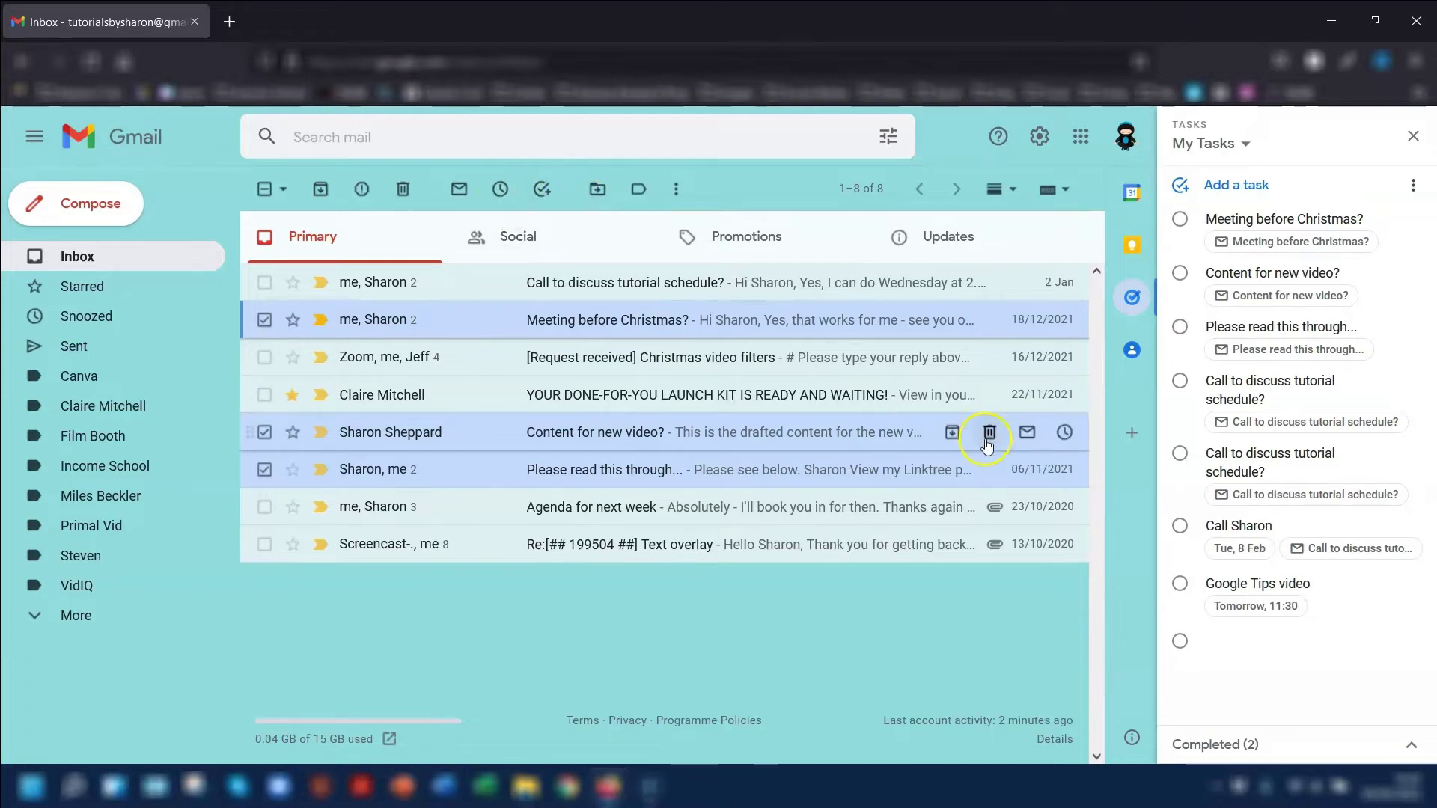
pyautogui.moveTo(526, 438); pyautogui.dragTo(1295, 262)
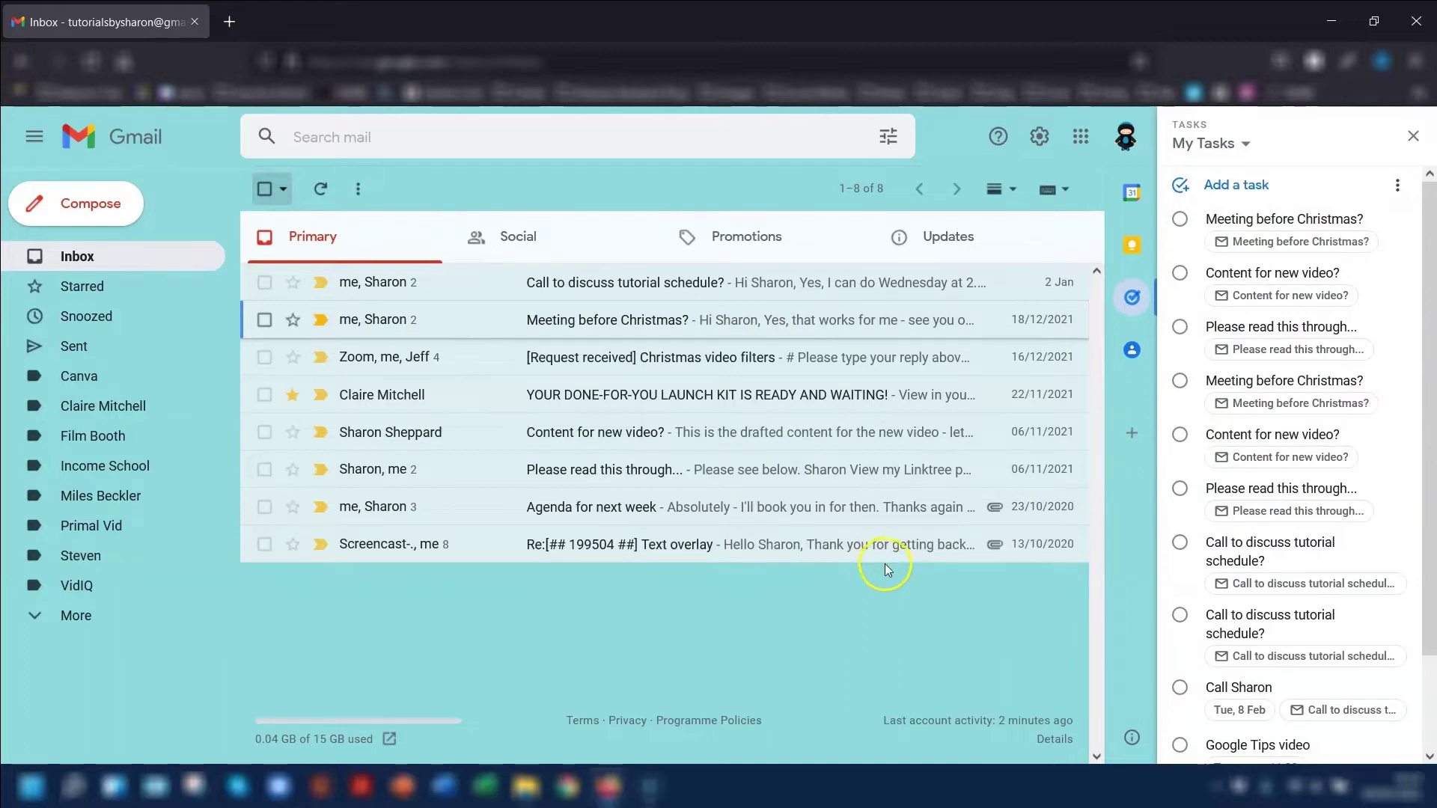
pyautogui.click(1269, 302)
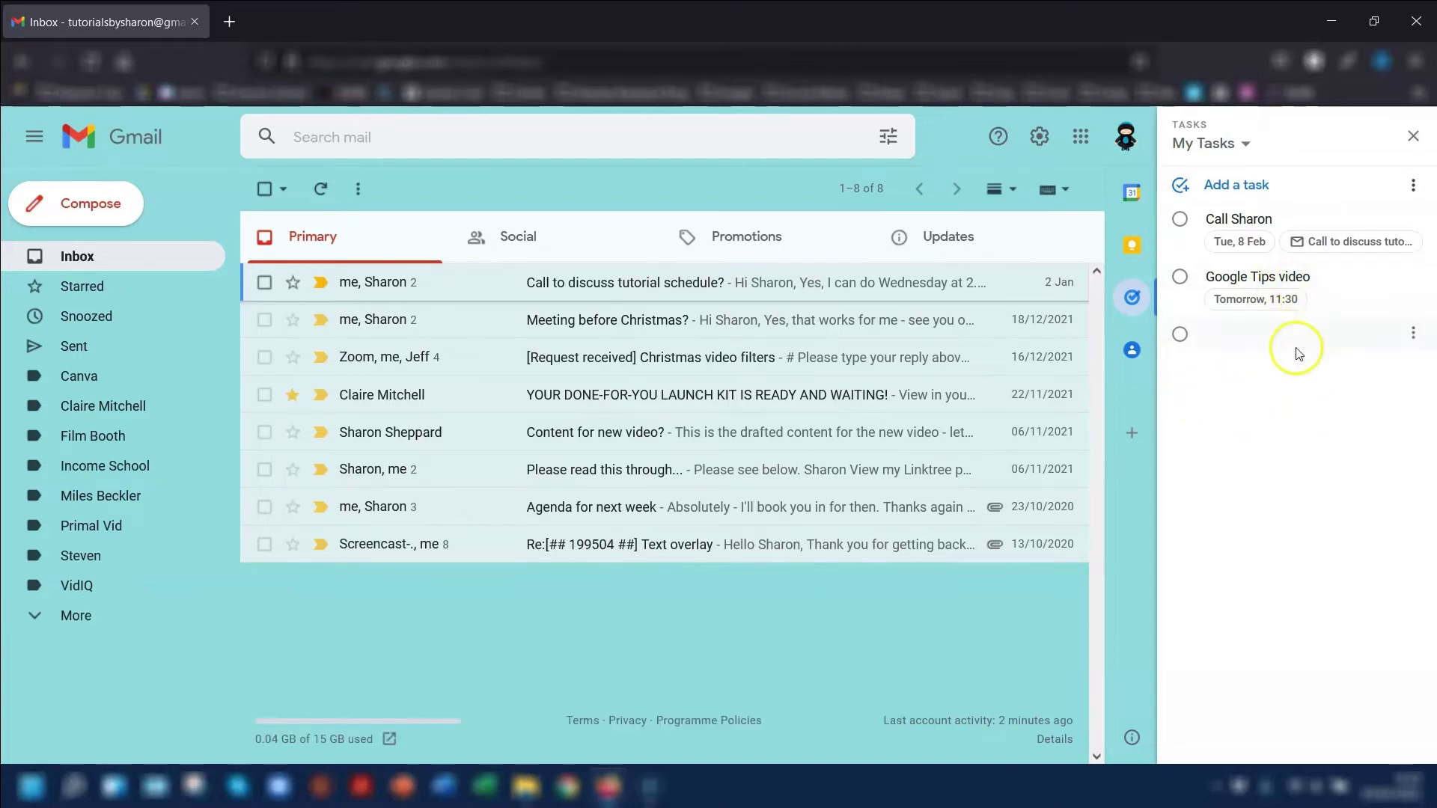
# Step: Add 'Tip 1' due 8 Feb under Google Tips video, then move it to the top level
pyautogui.click(1165, 247)
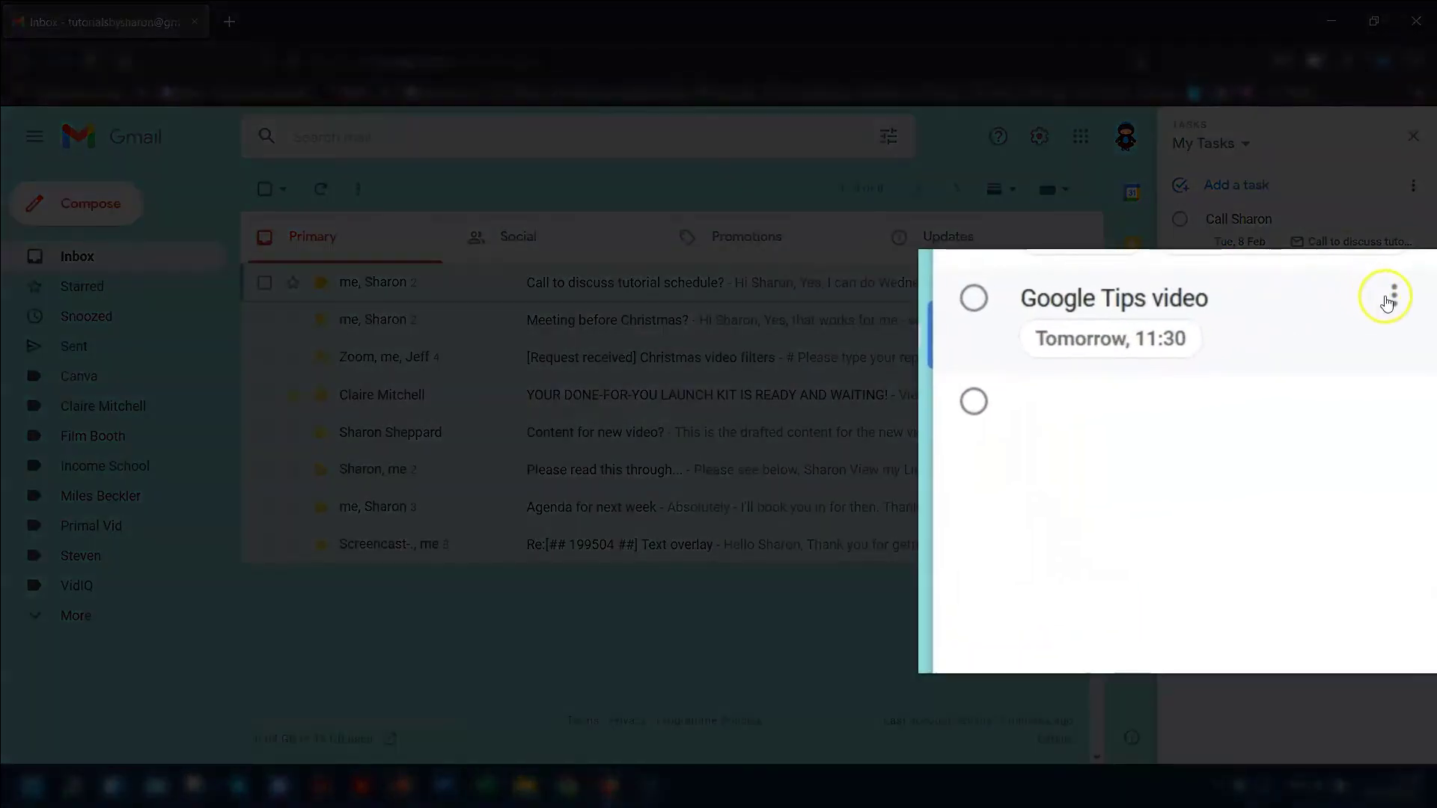
pyautogui.click(1399, 296)
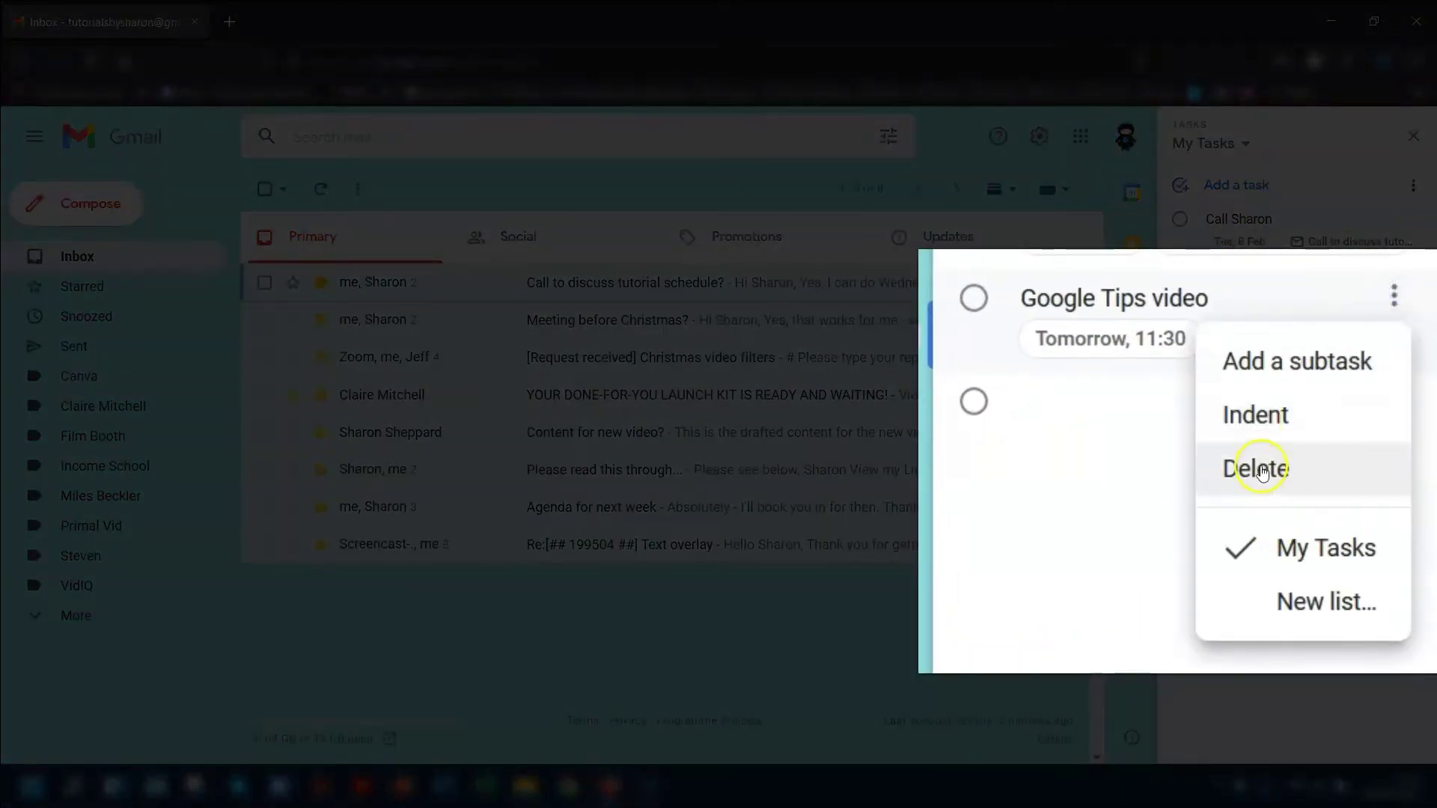
pyautogui.click(1285, 366)
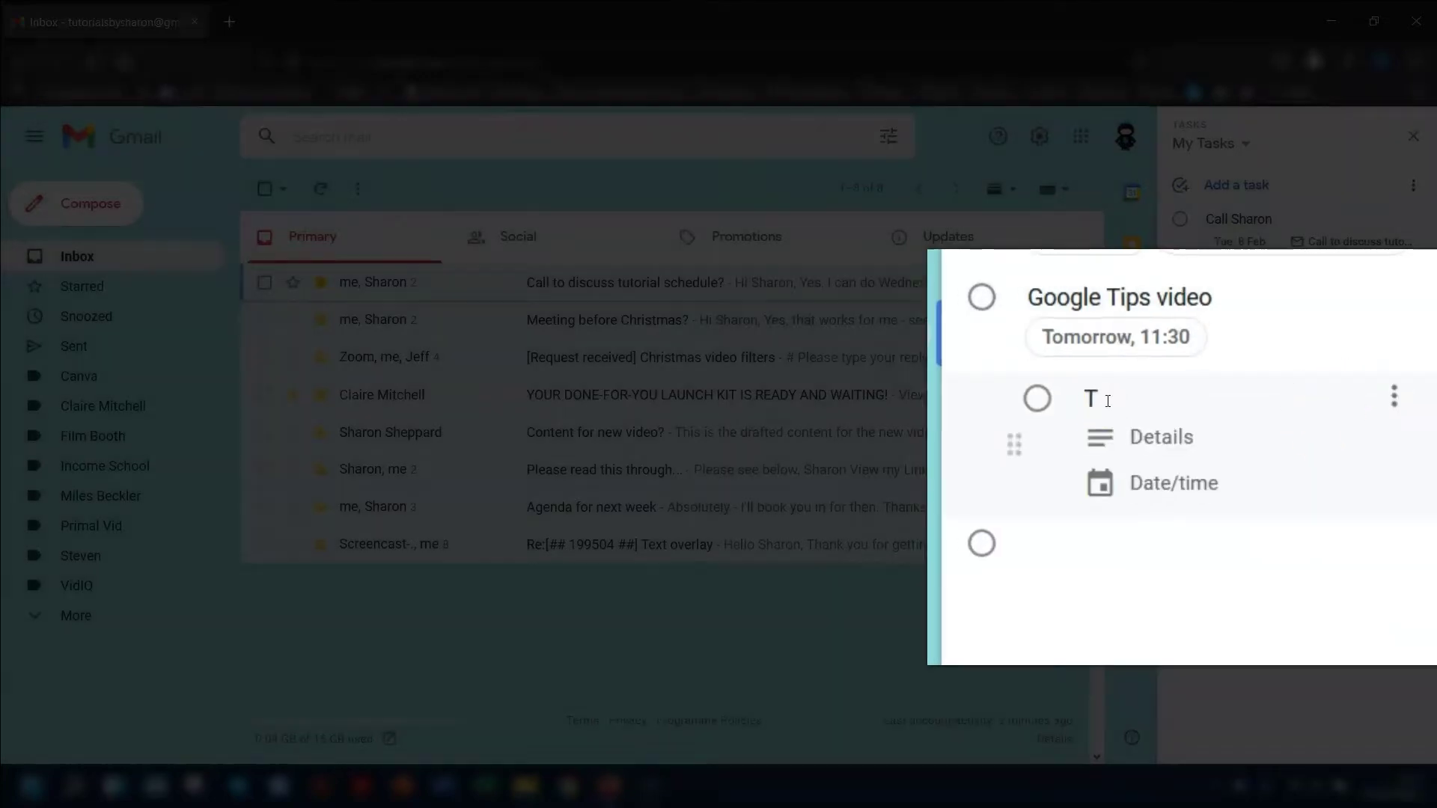
pyautogui.write('ip 1')
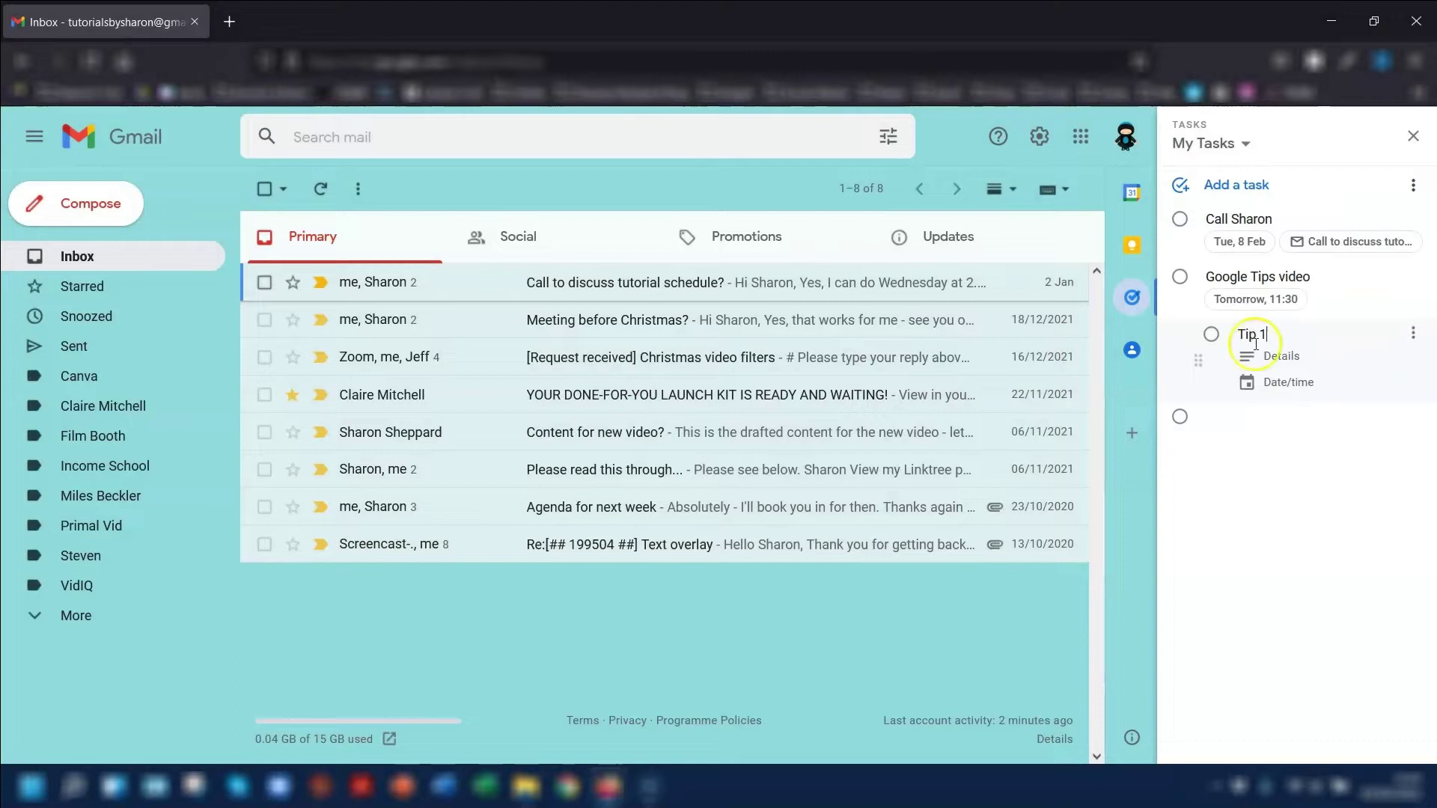
pyautogui.click(1268, 384)
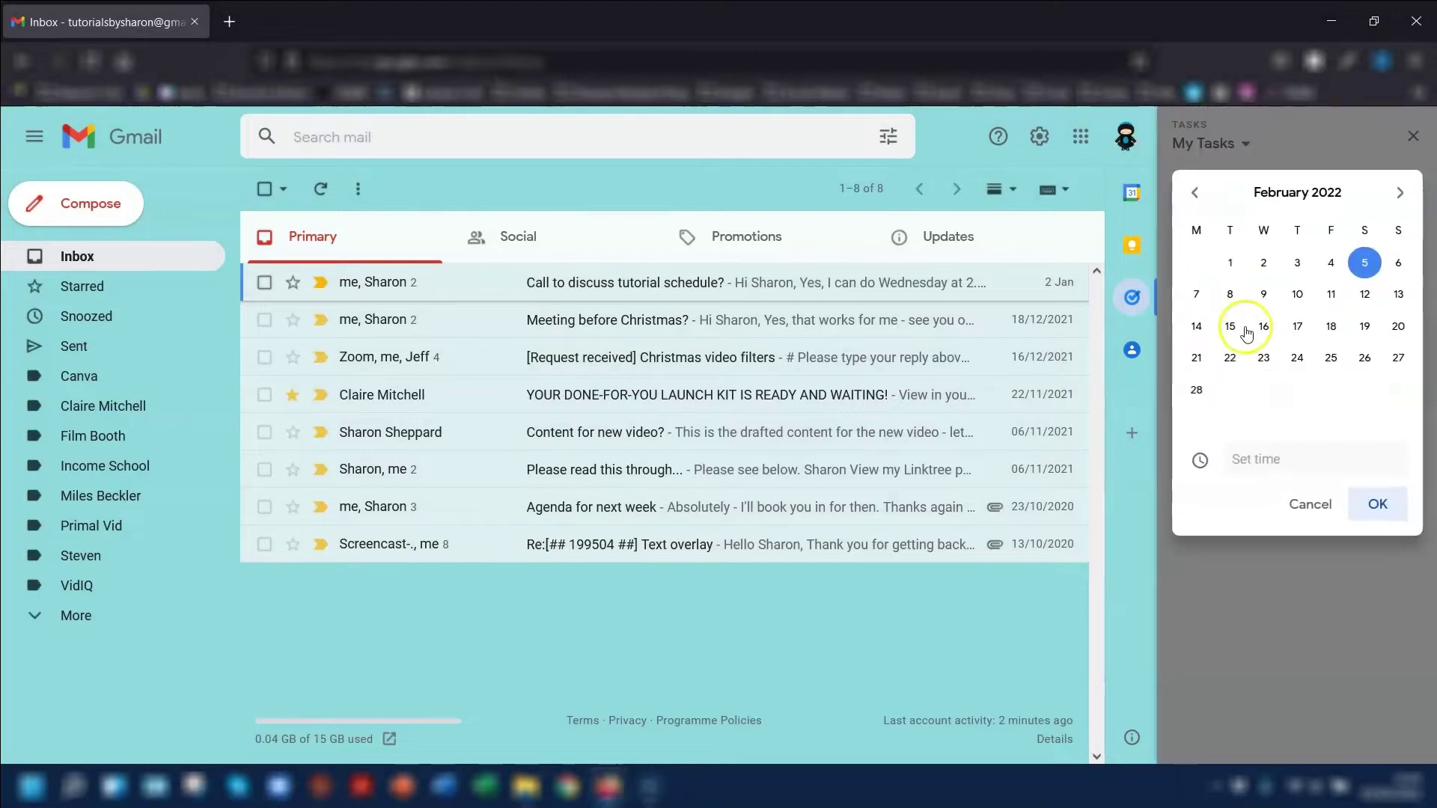
pyautogui.click(1228, 300)
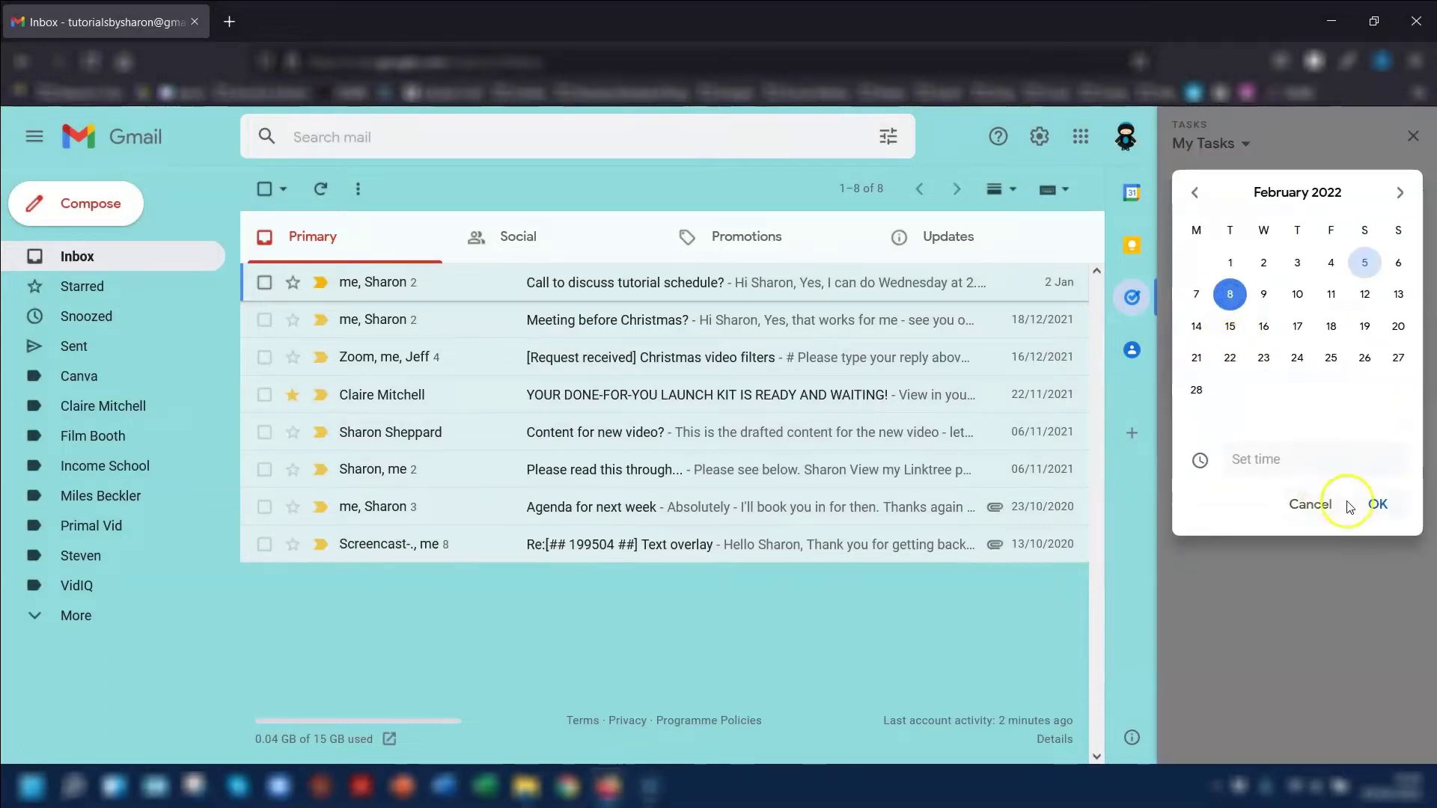
pyautogui.click(1373, 505)
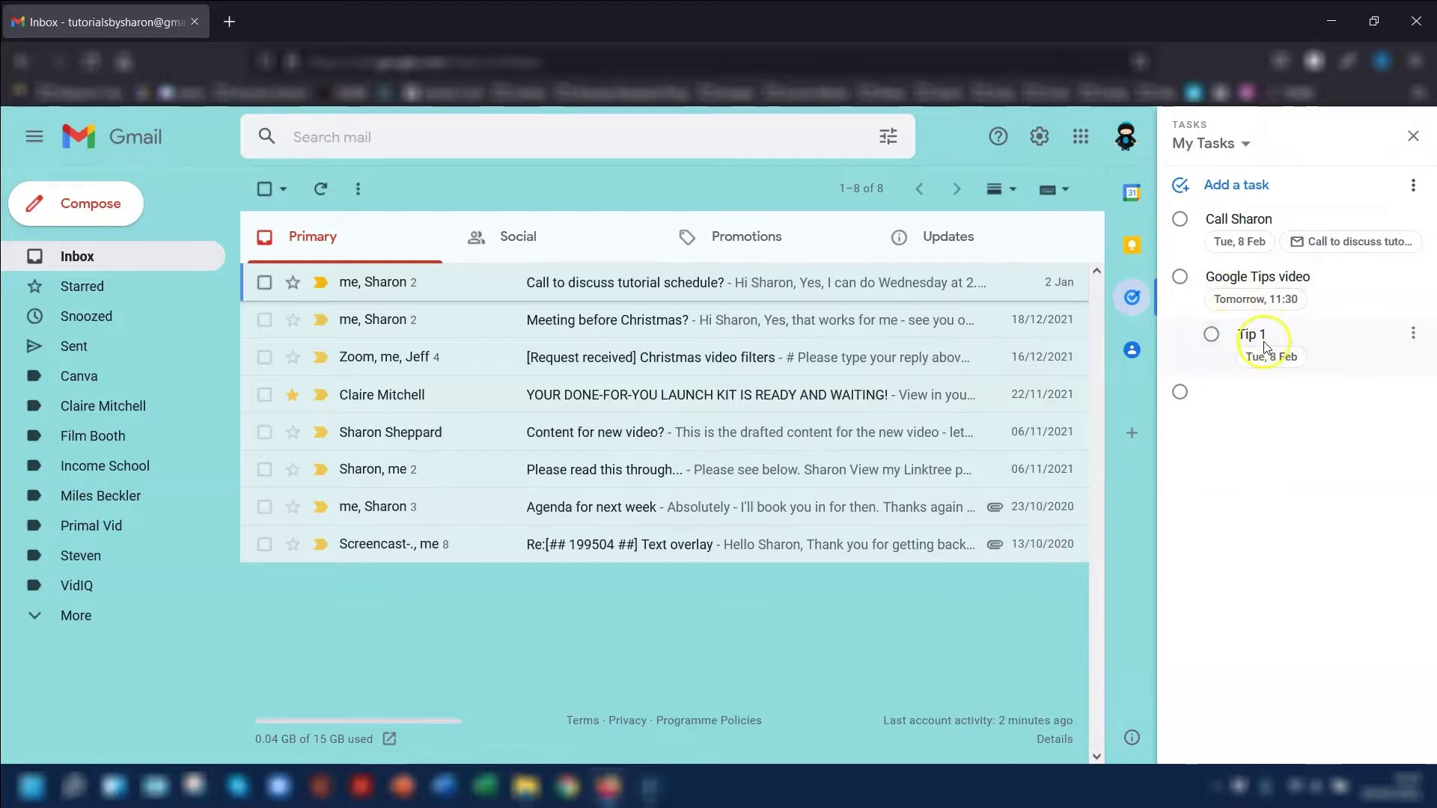
pyautogui.click(1213, 334)
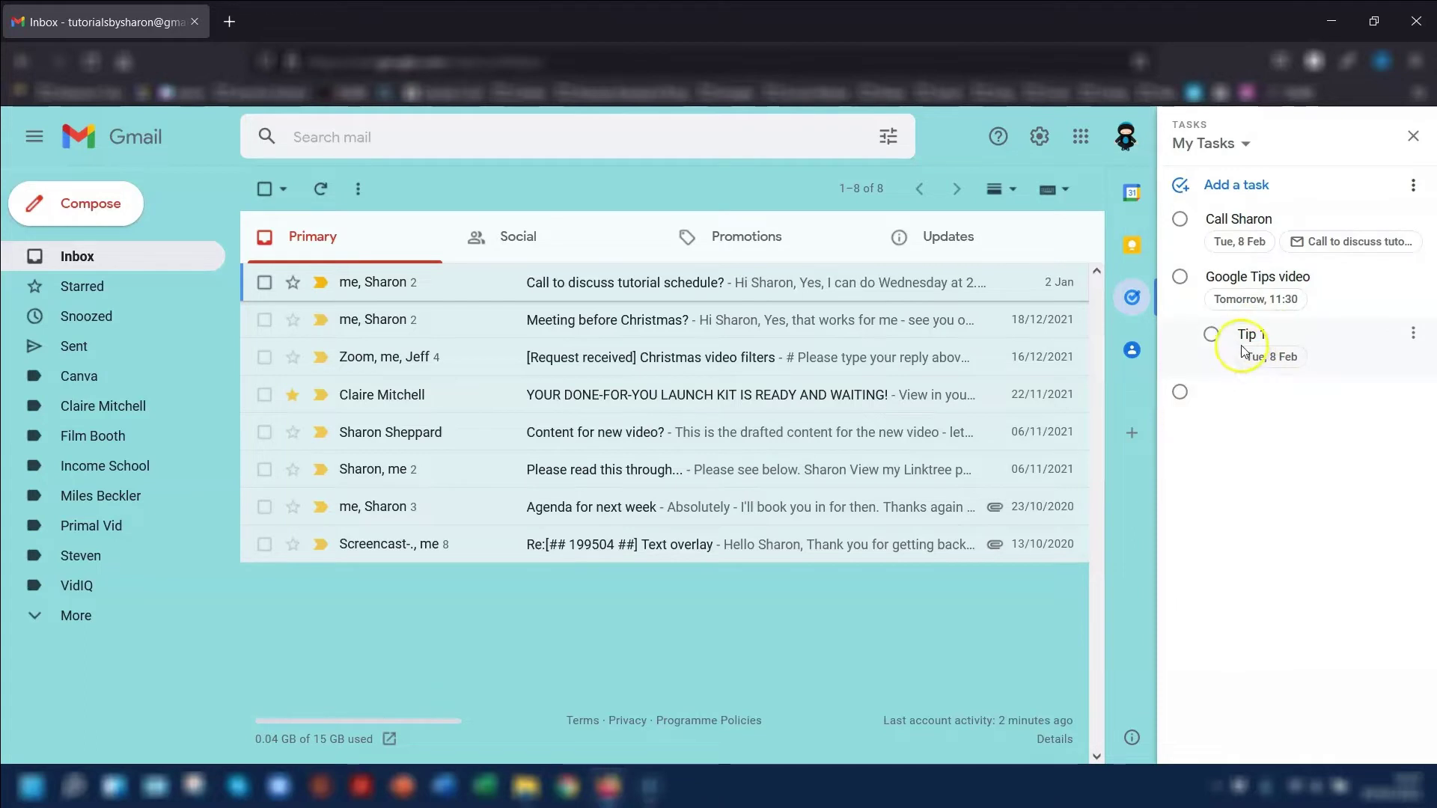
pyautogui.moveTo(1245, 334); pyautogui.dragTo(1193, 395)
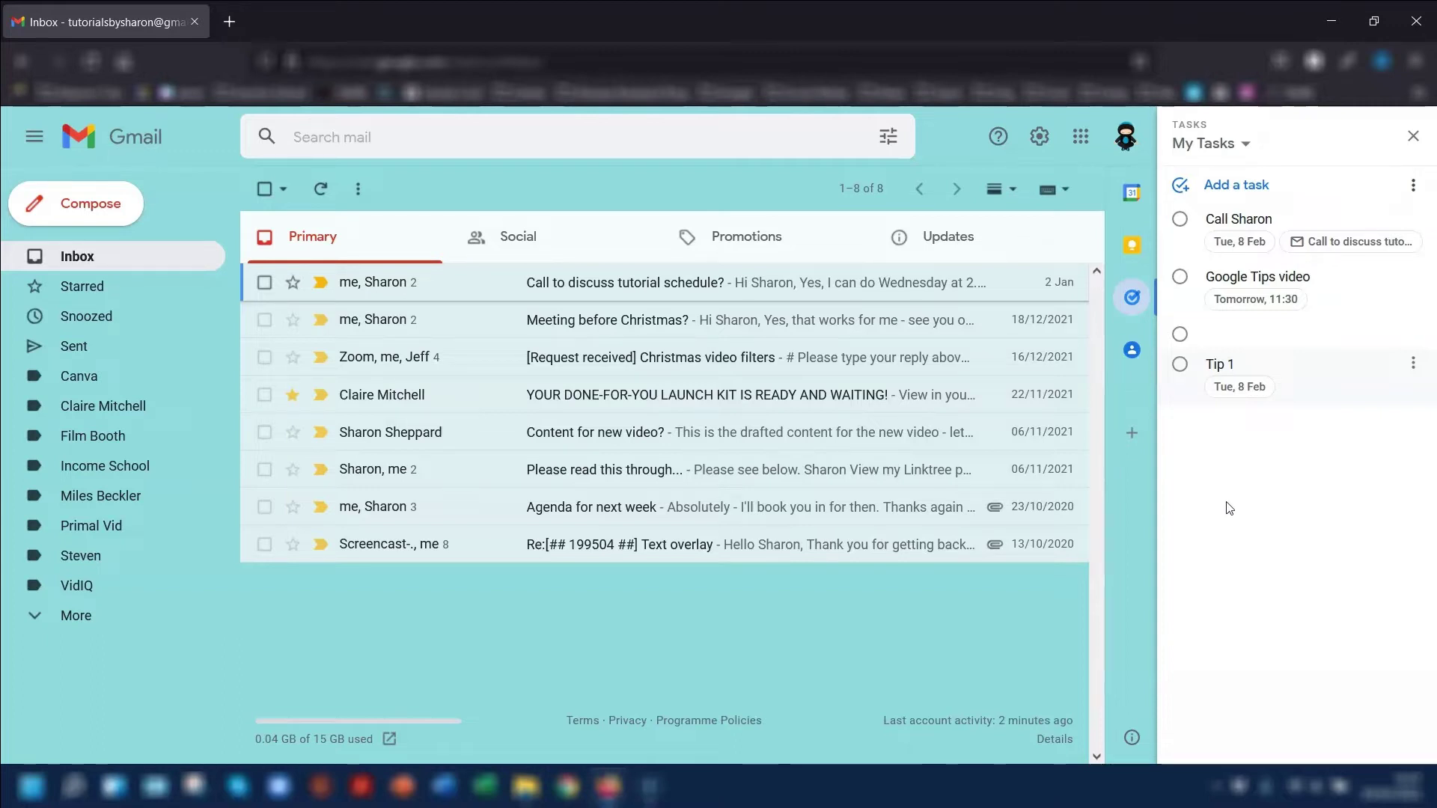
# Step: Add 'Weekly agenda for meeting' dated Mon, 7 Feb at 10:30, repeating every week
pyautogui.click(1223, 333)
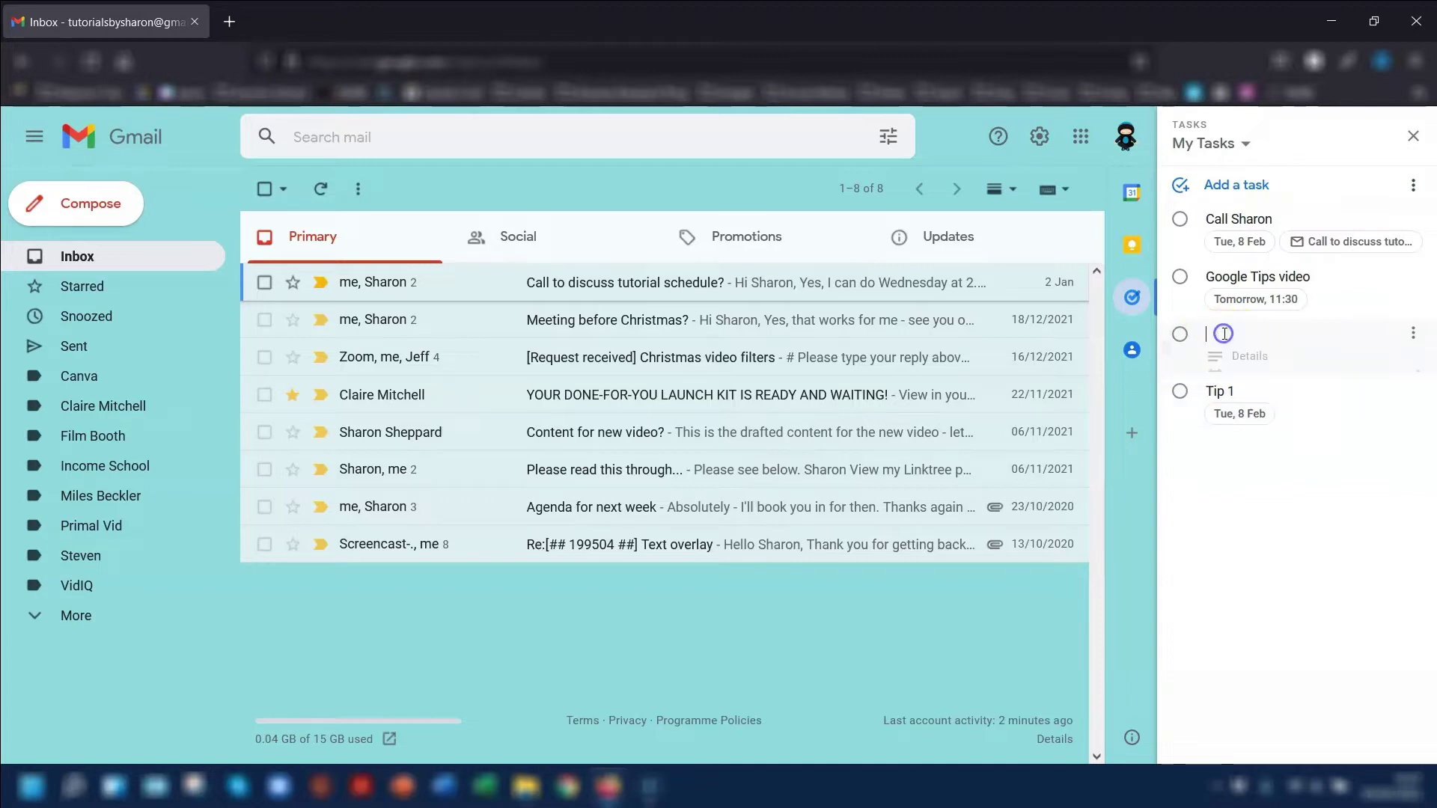
pyautogui.write('Weekly agenda for meet')
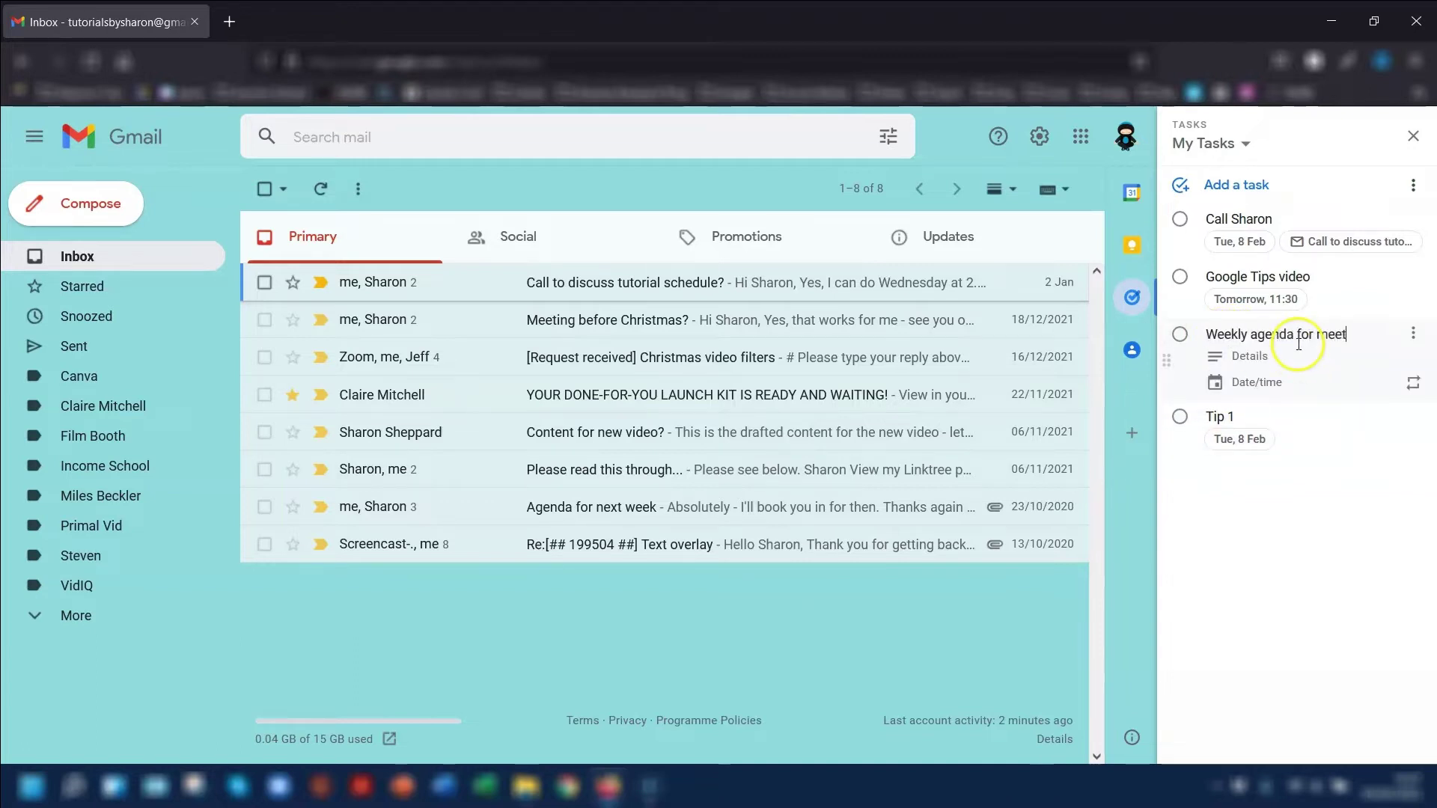
pyautogui.write('ing')
pyautogui.press('Return')
pyautogui.click(1239, 386)
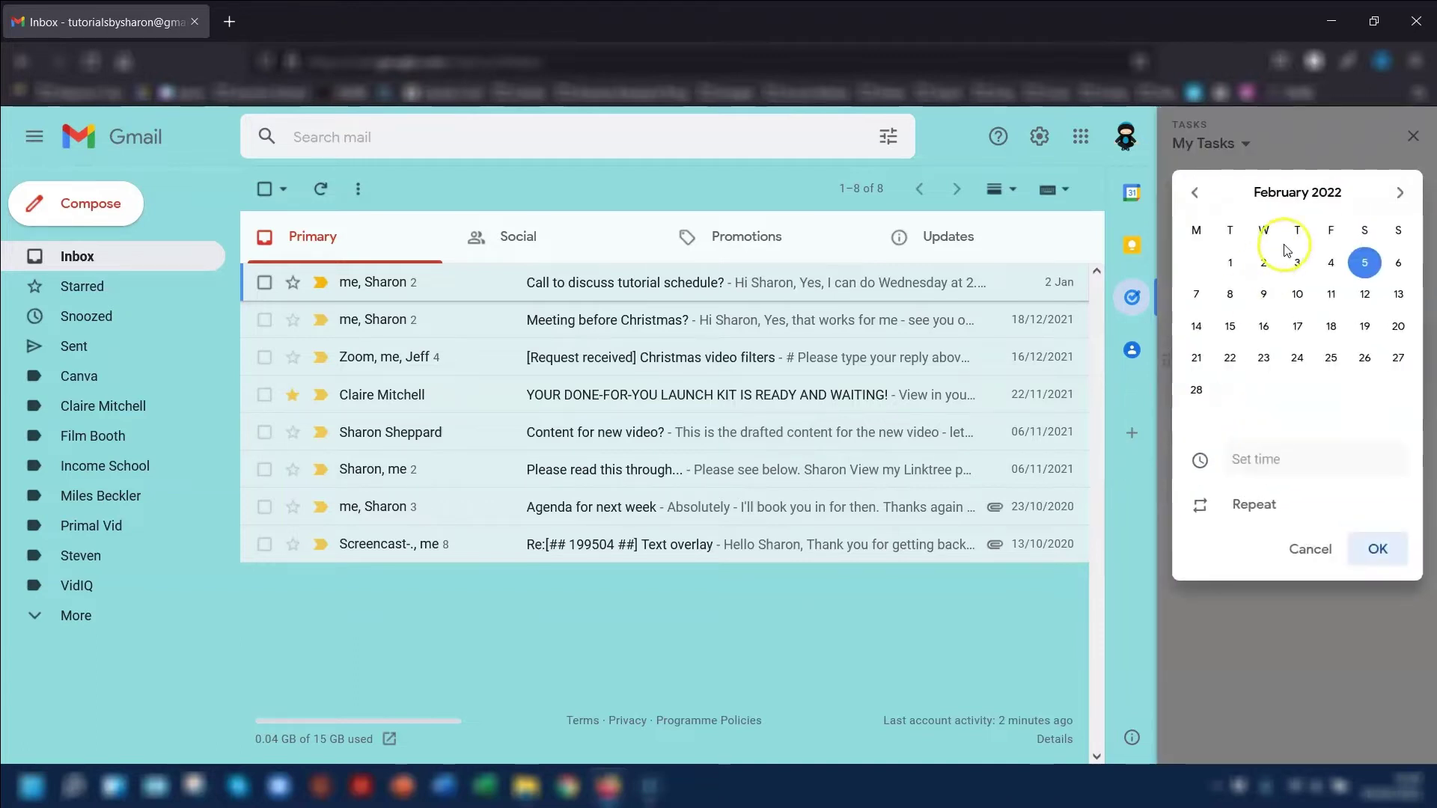
pyautogui.click(1196, 294)
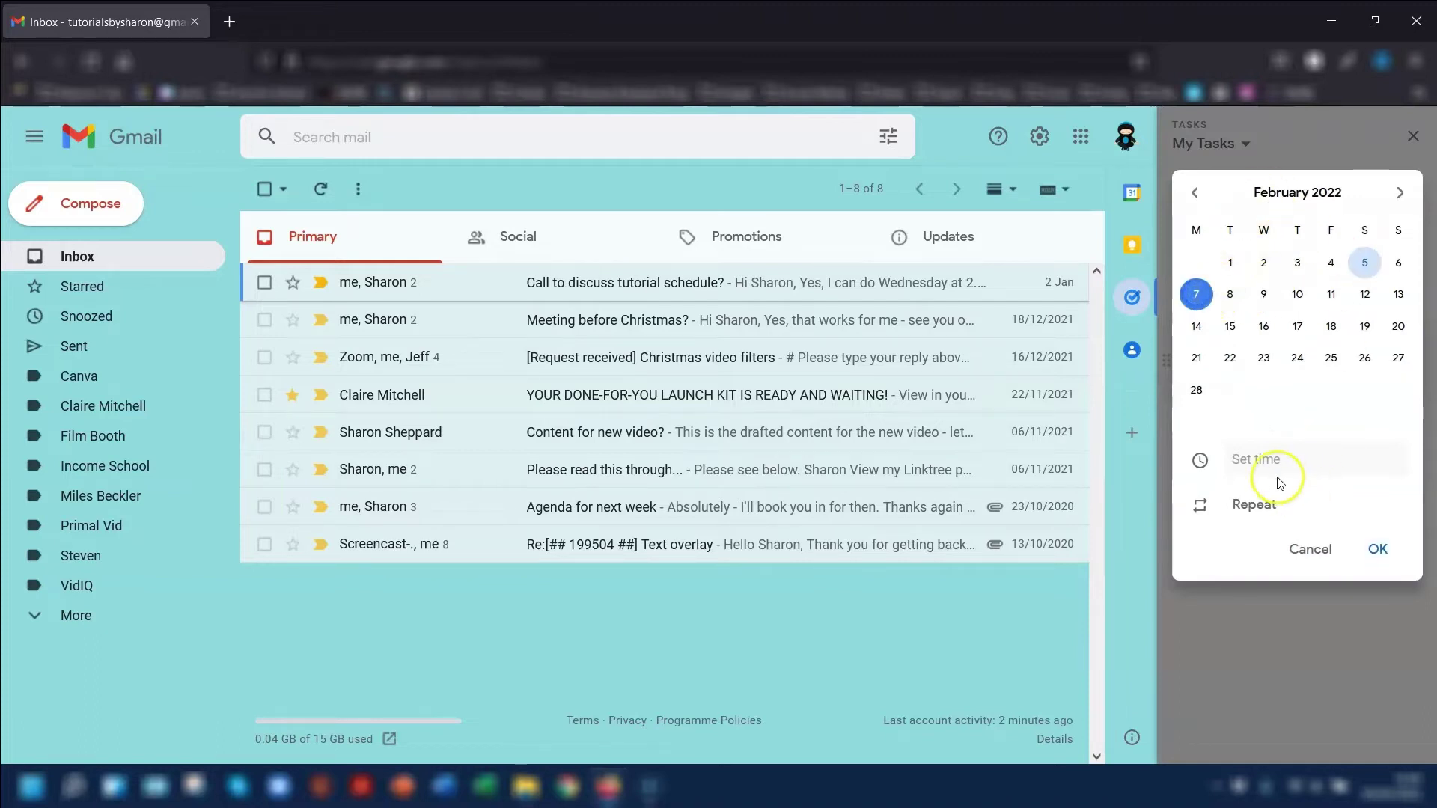
pyautogui.click(1238, 458)
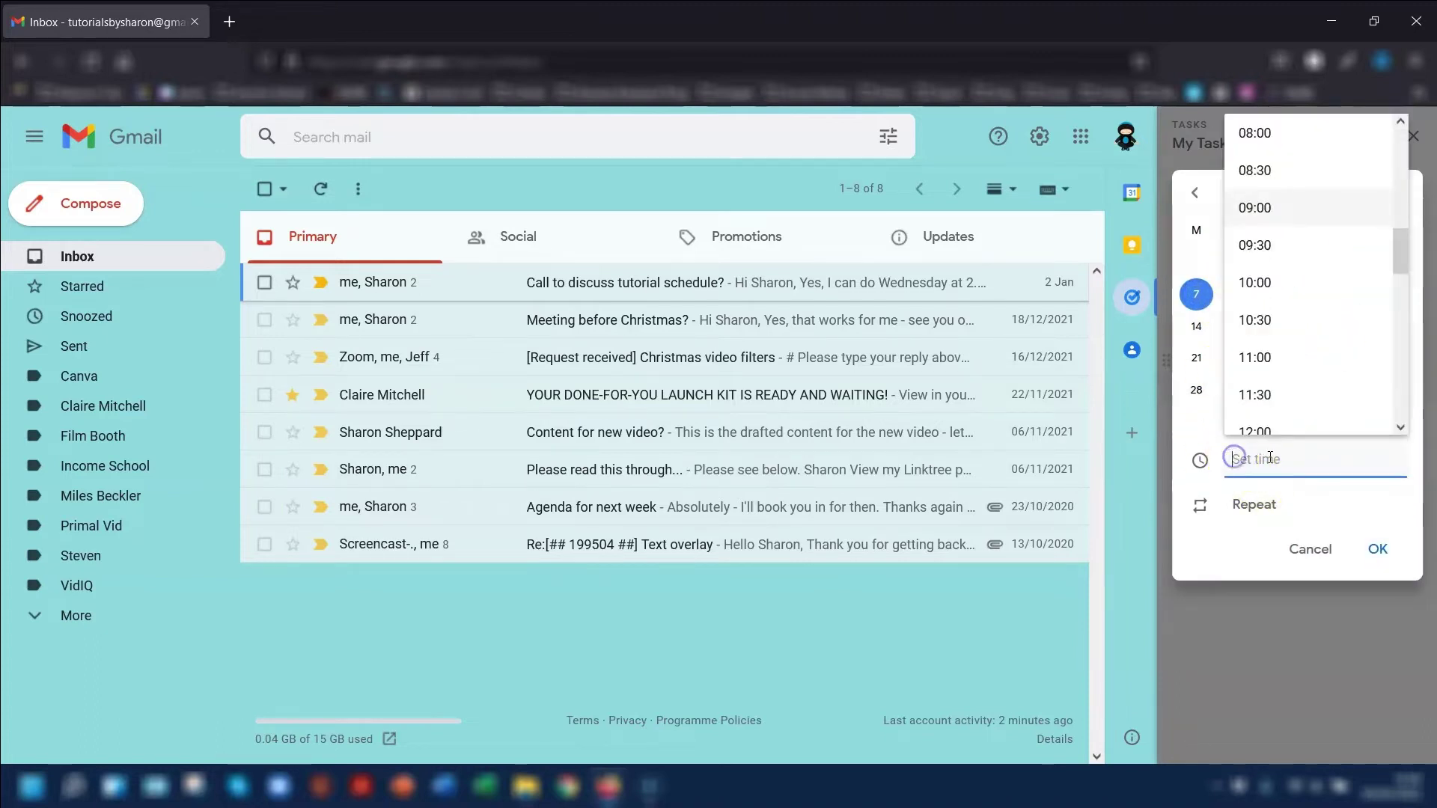
pyautogui.click(1255, 319)
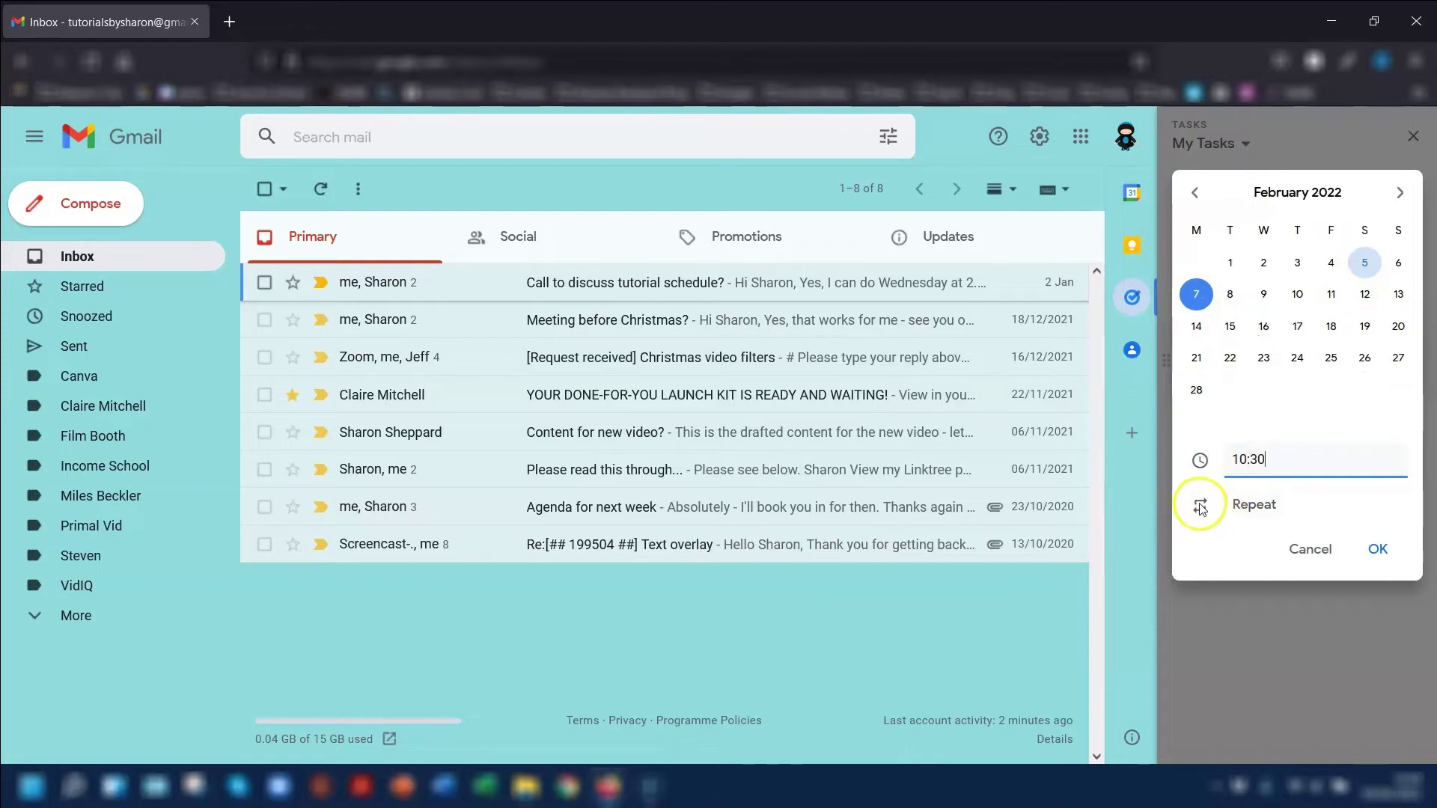
pyautogui.click(1251, 505)
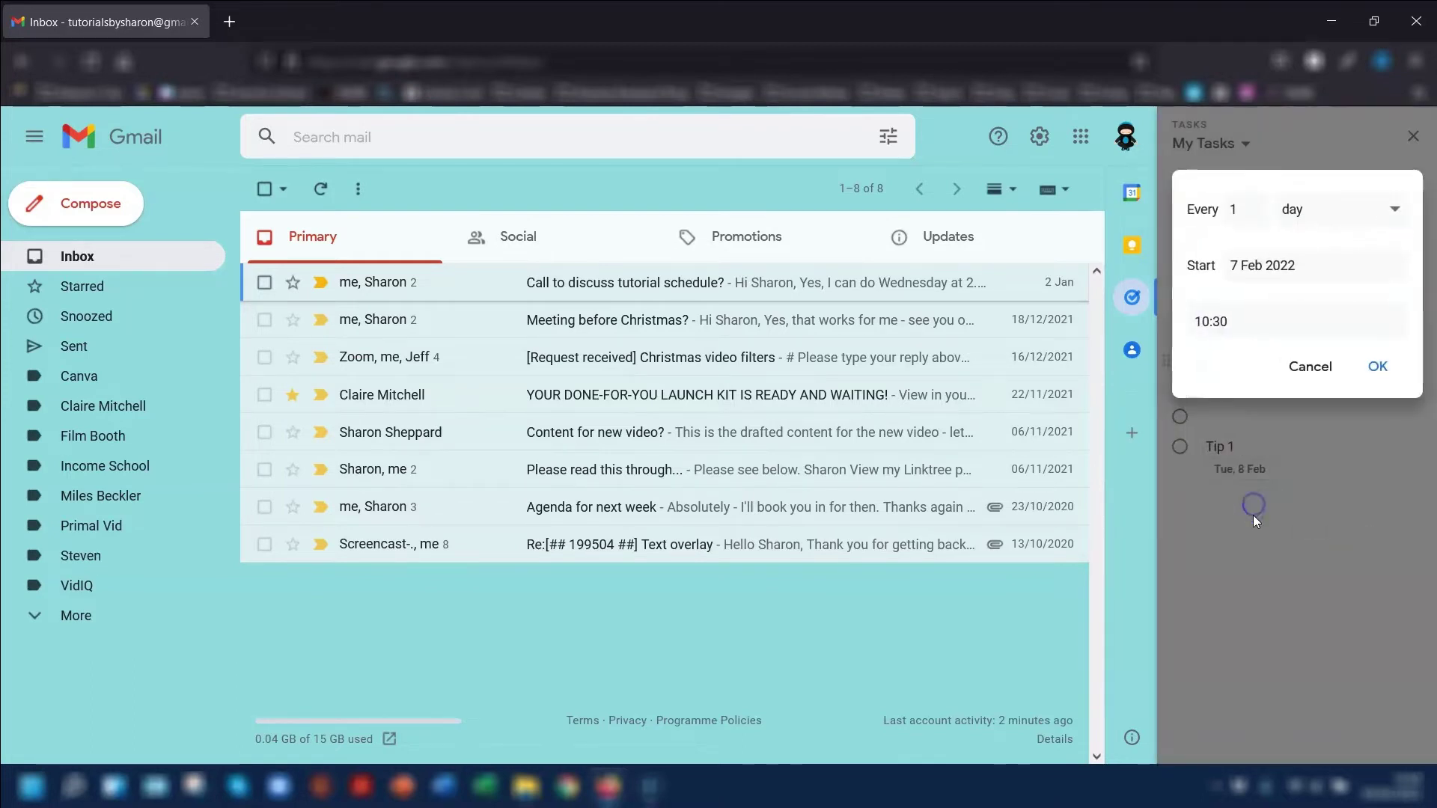
pyautogui.click(1298, 209)
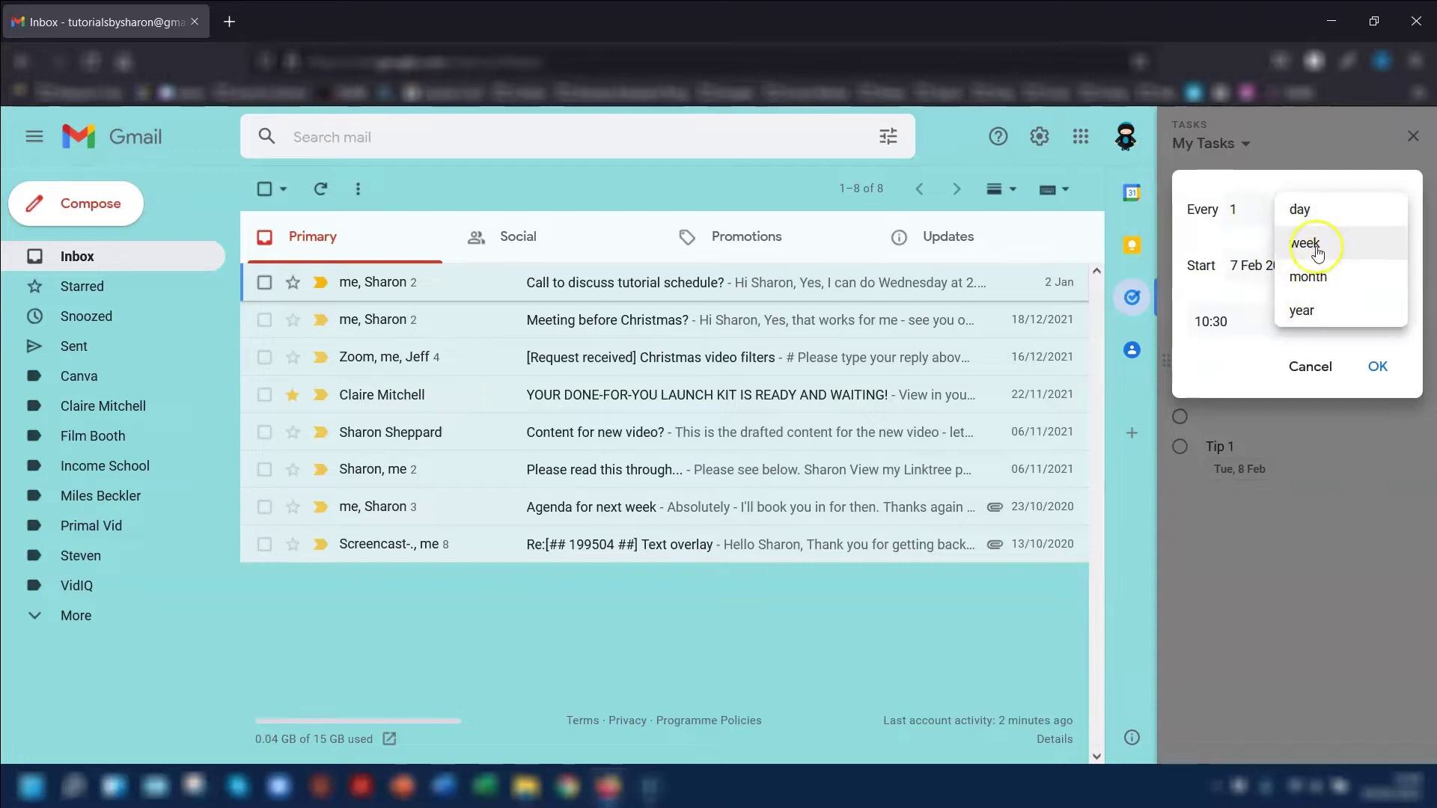
pyautogui.click(1306, 242)
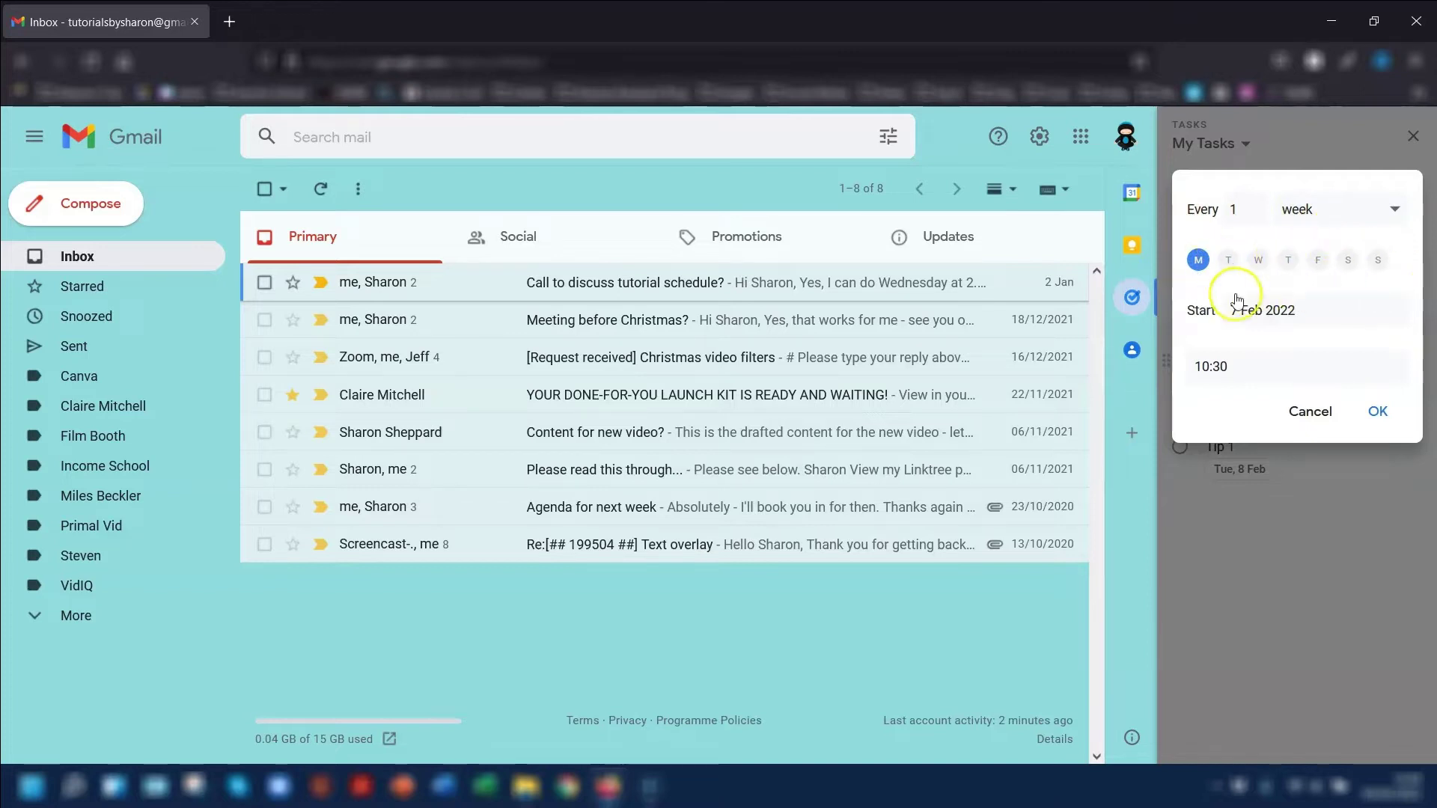
pyautogui.click(1378, 411)
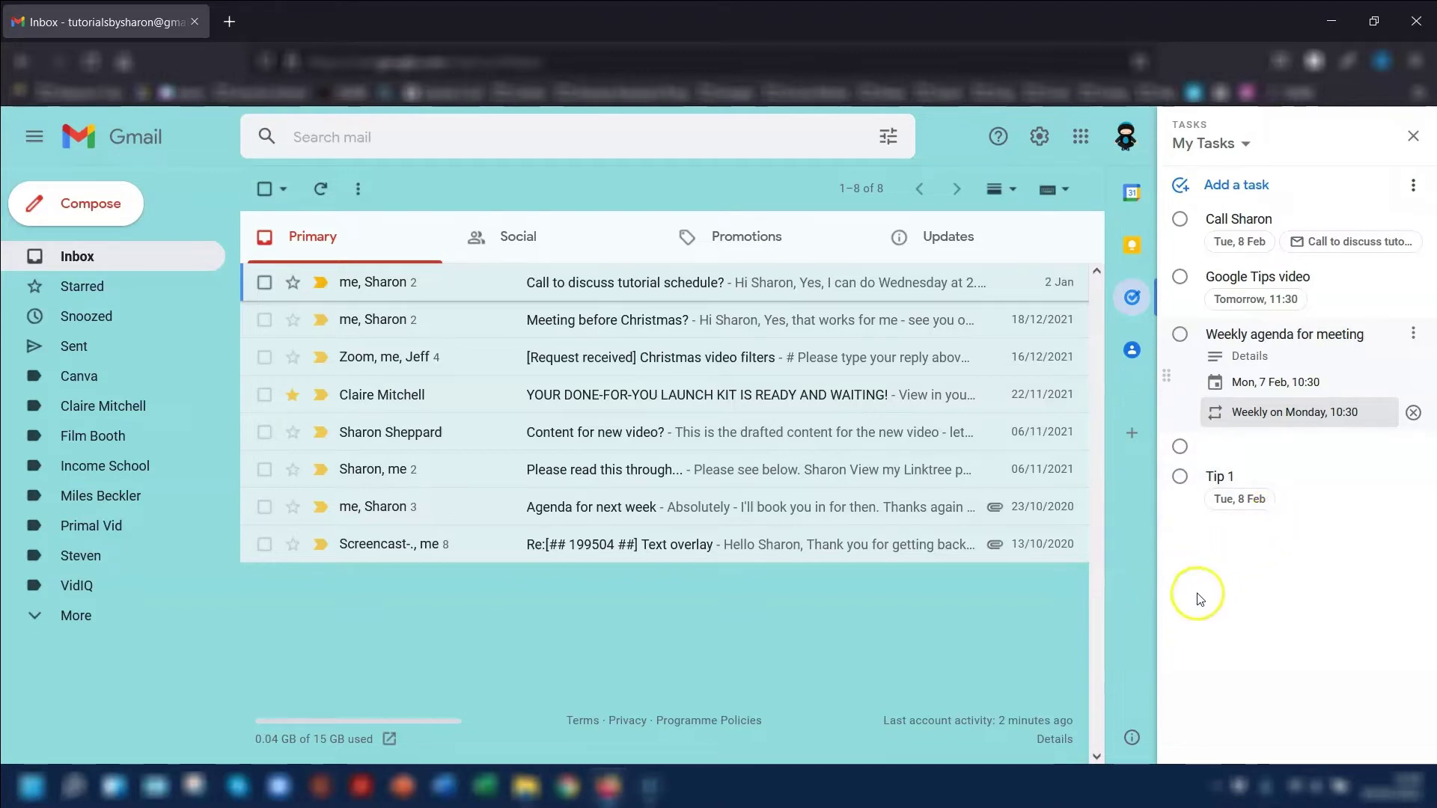
# Step: Stop the weekly repeat on the 'Weekly agenda for meeting' task
pyautogui.click(1250, 602)
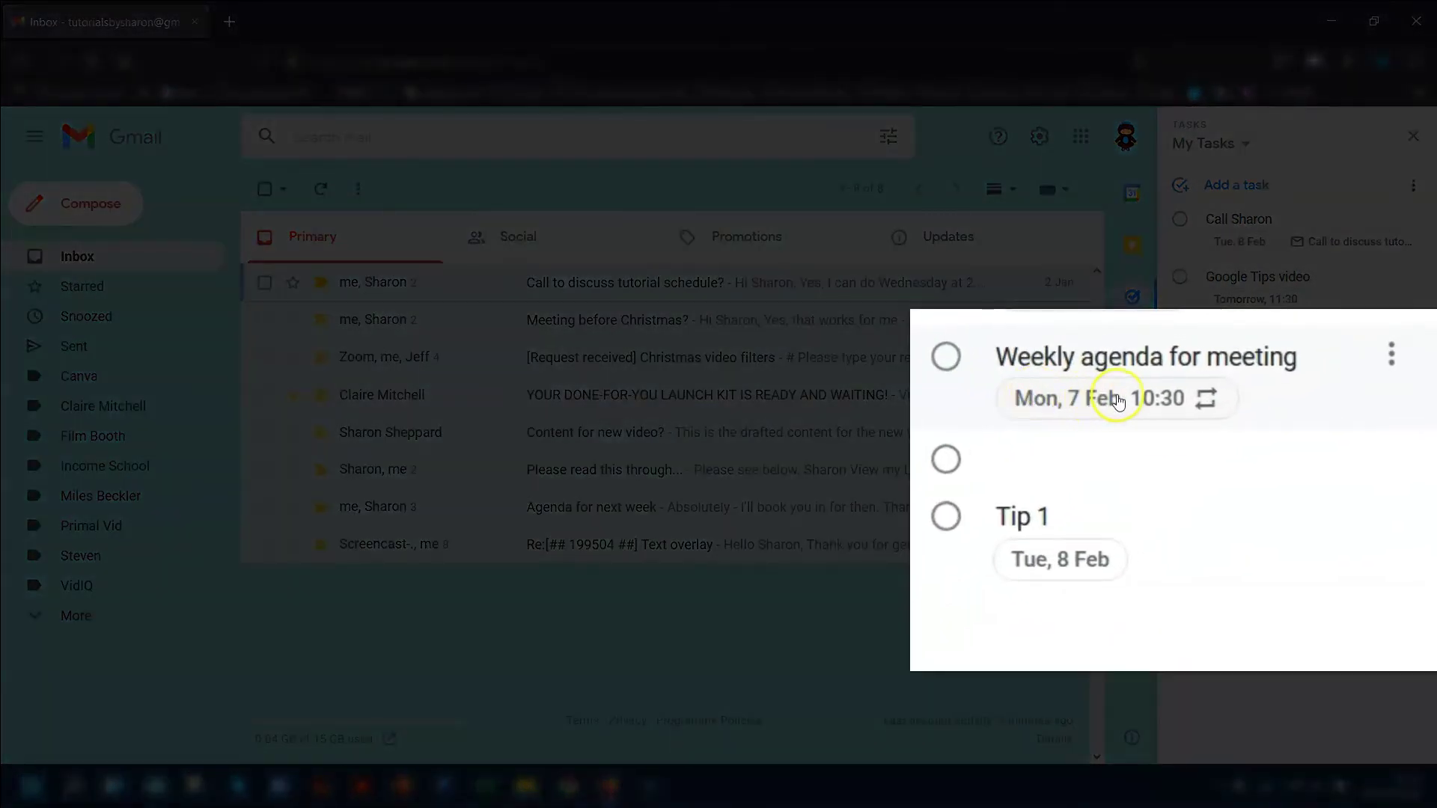
pyautogui.click(1128, 401)
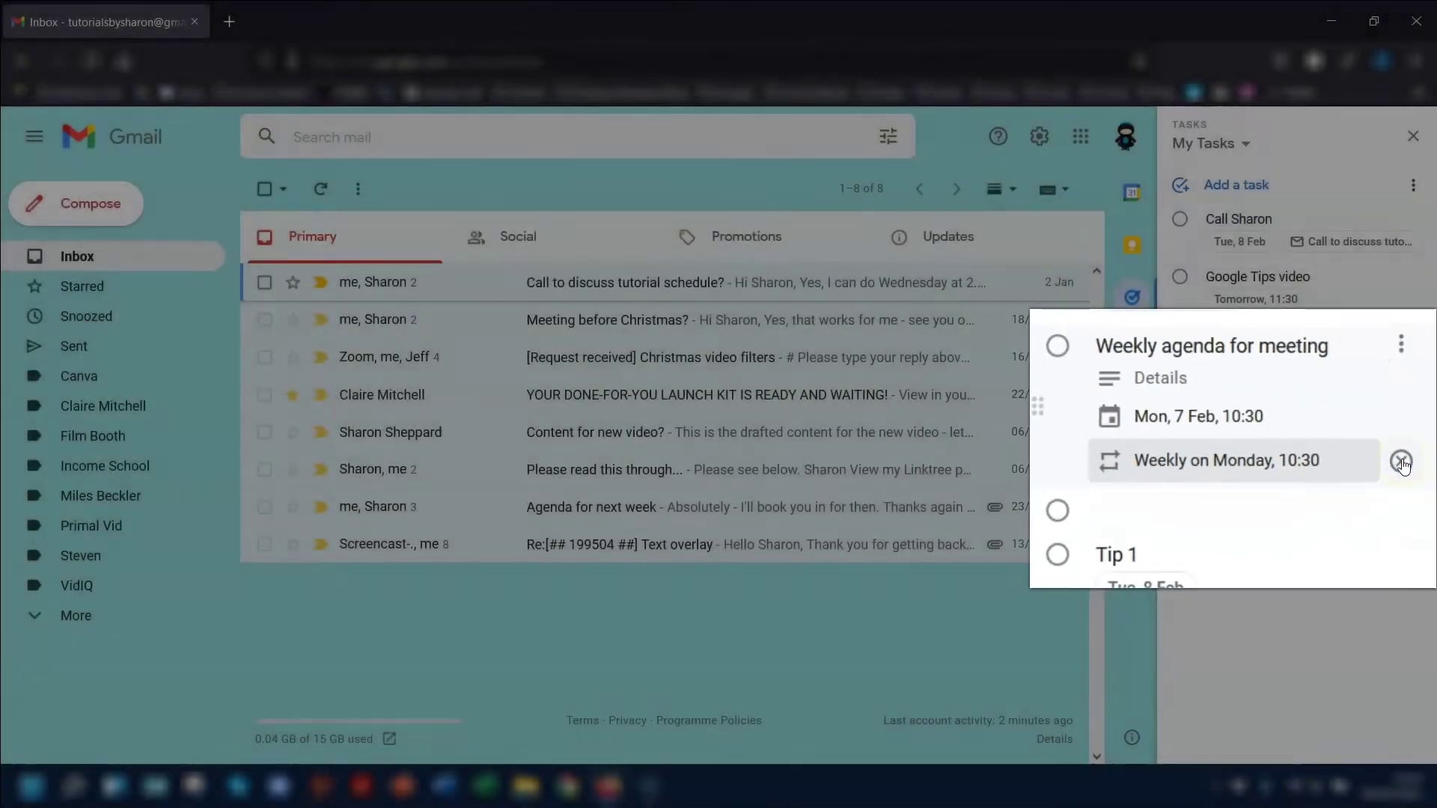
pyautogui.click(1410, 414)
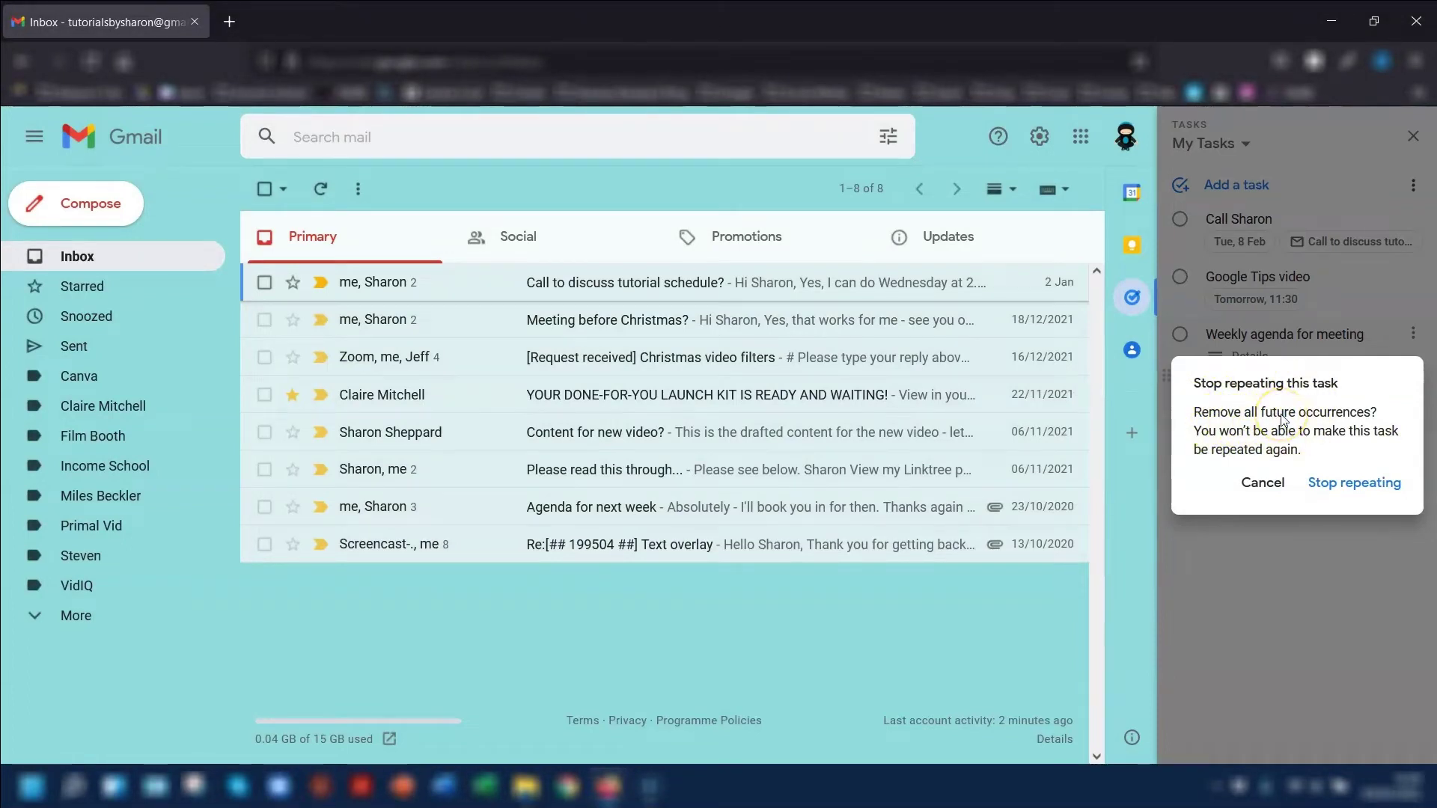
pyautogui.click(1350, 488)
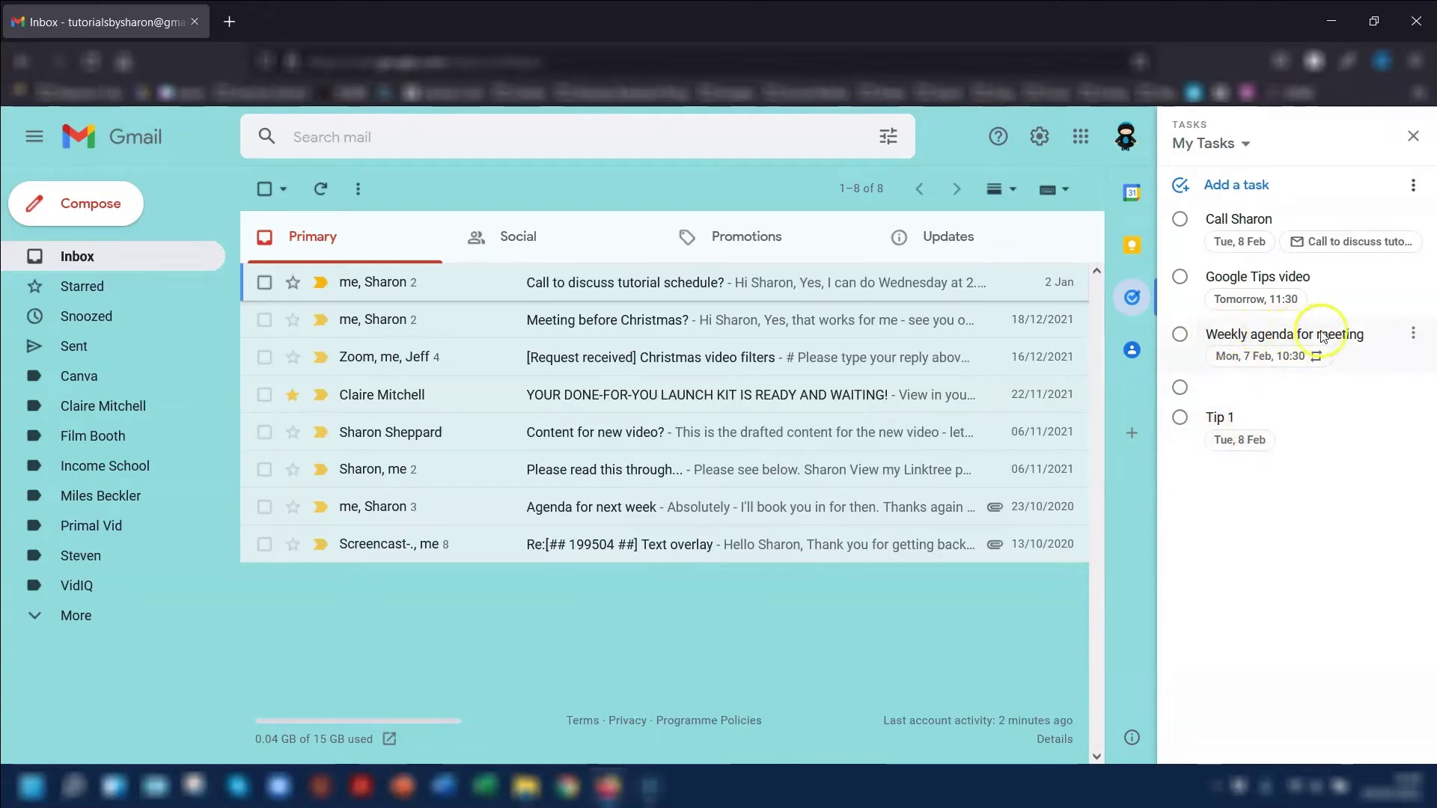
# Step: Delete the 'Weekly agenda for meeting' task, choosing Delete all occurrences
pyautogui.click(1415, 333)
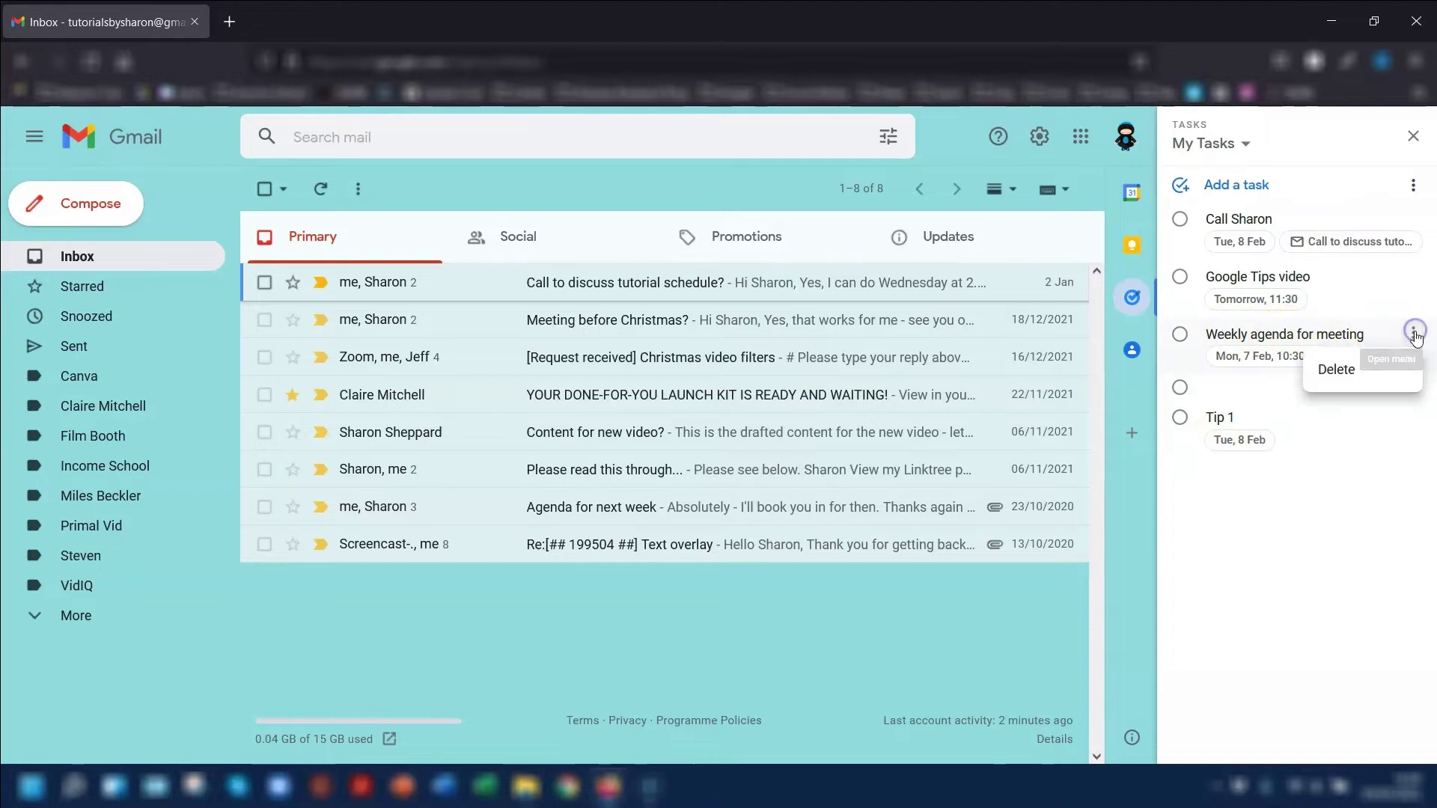
pyautogui.click(1348, 372)
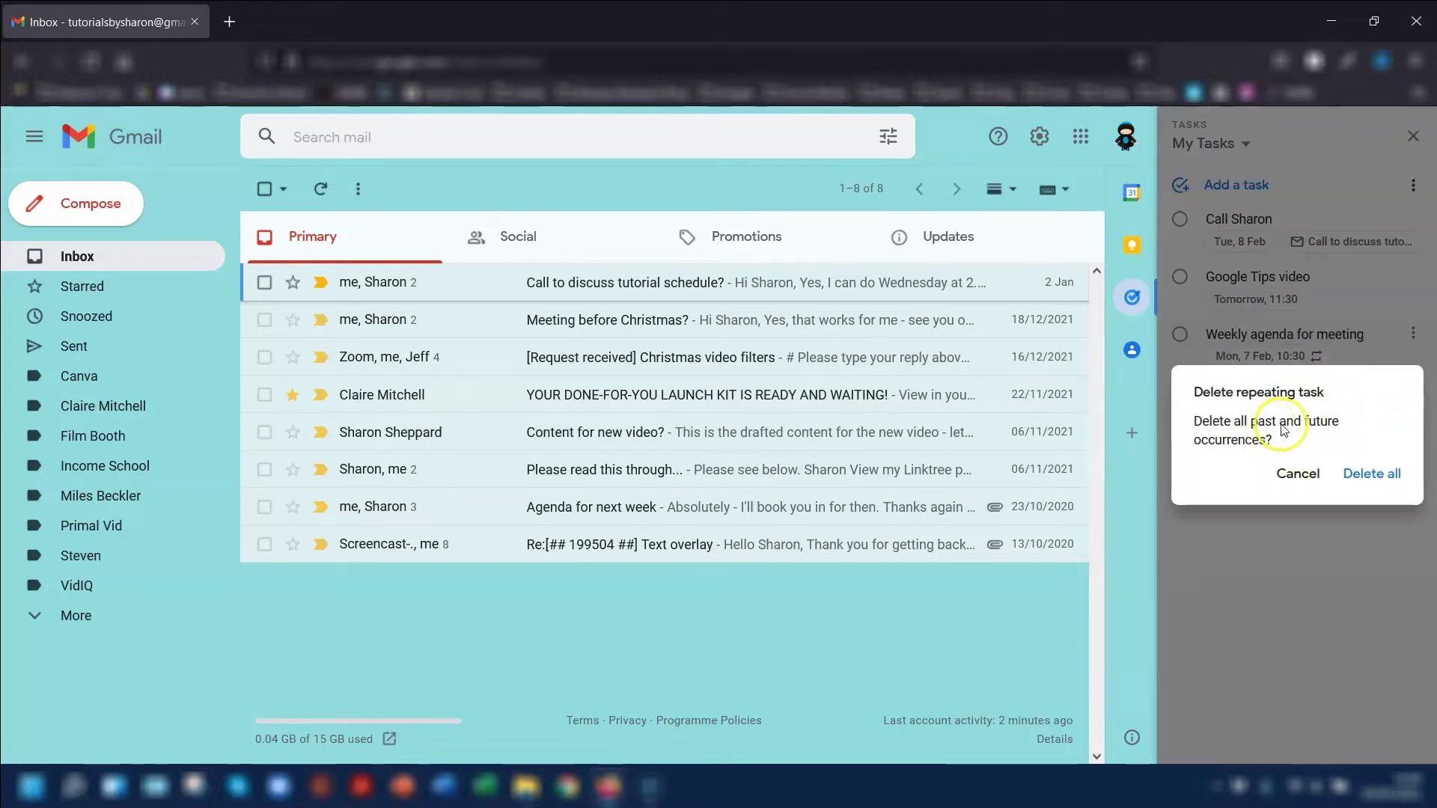
pyautogui.click(1371, 473)
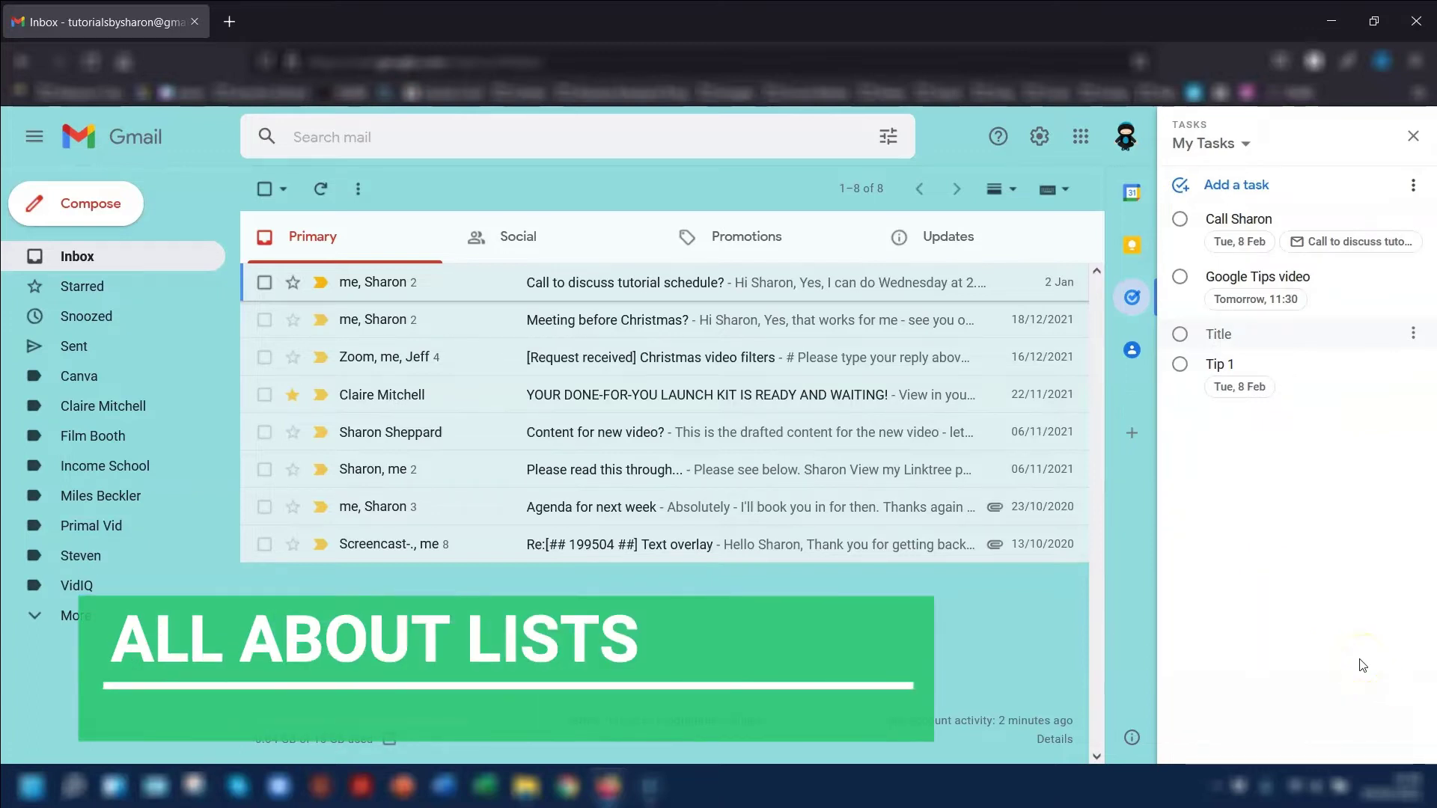
# Step: Rename the 'My Tasks' list to 'Tutorials Tasks'
pyautogui.click(1245, 147)
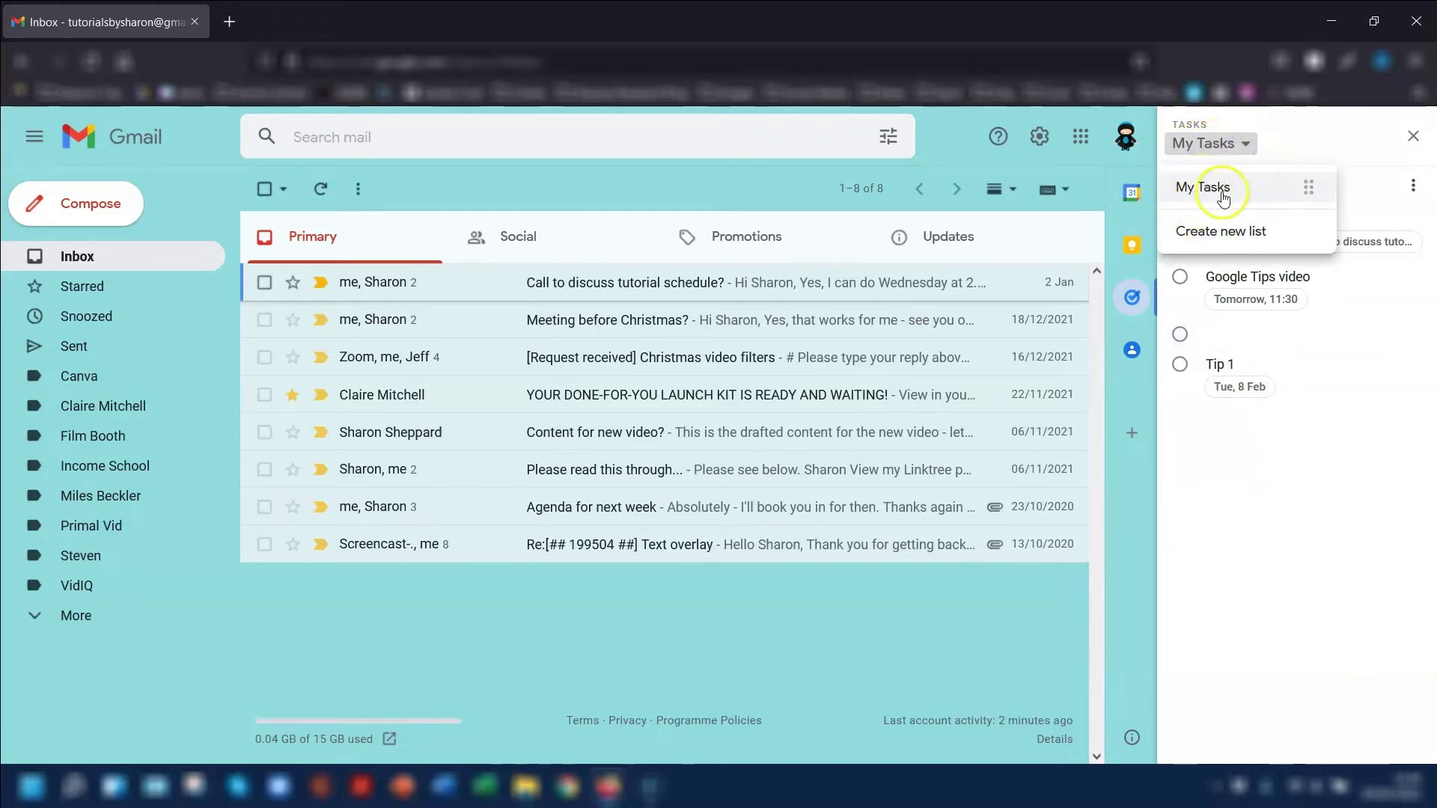
pyautogui.click(1247, 153)
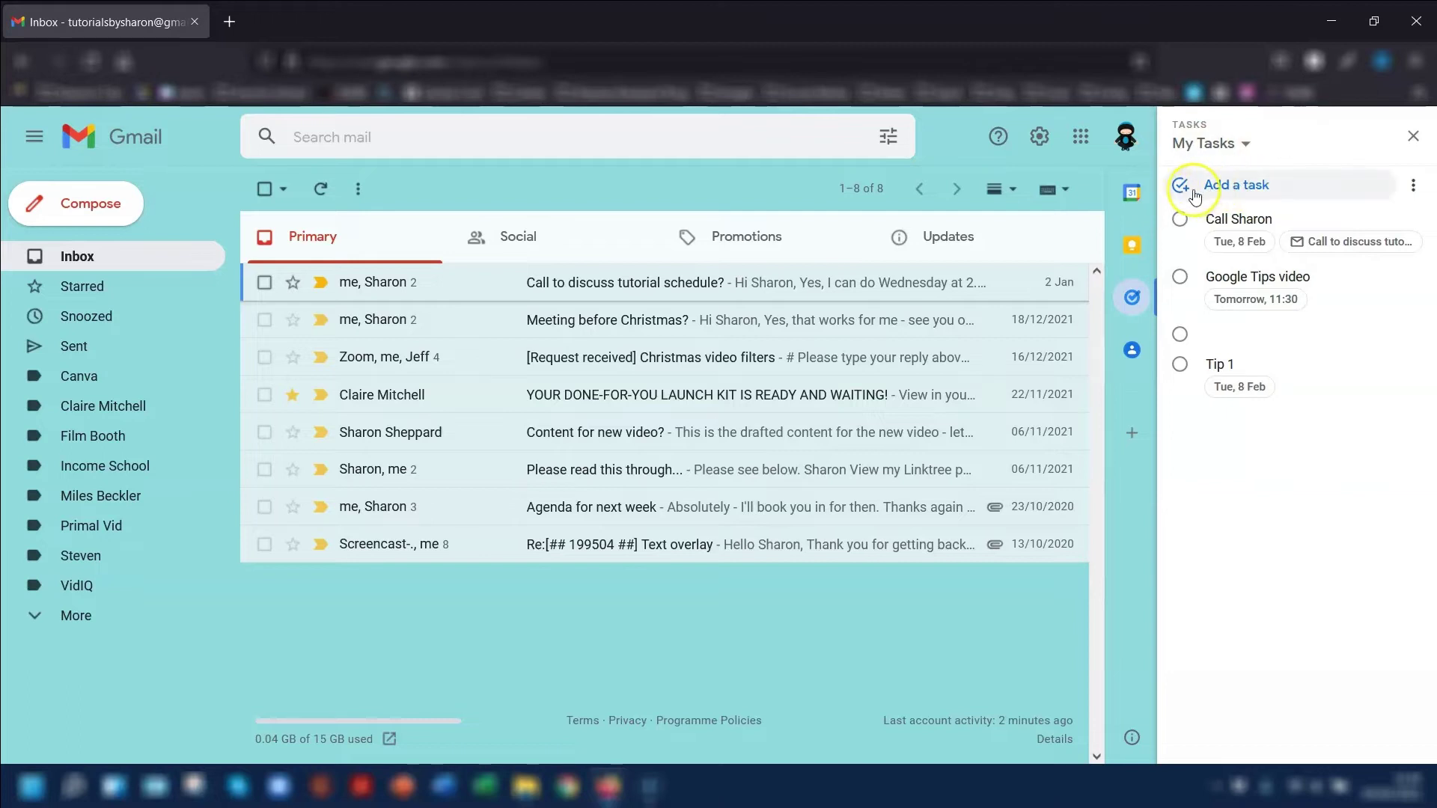
pyautogui.click(1415, 184)
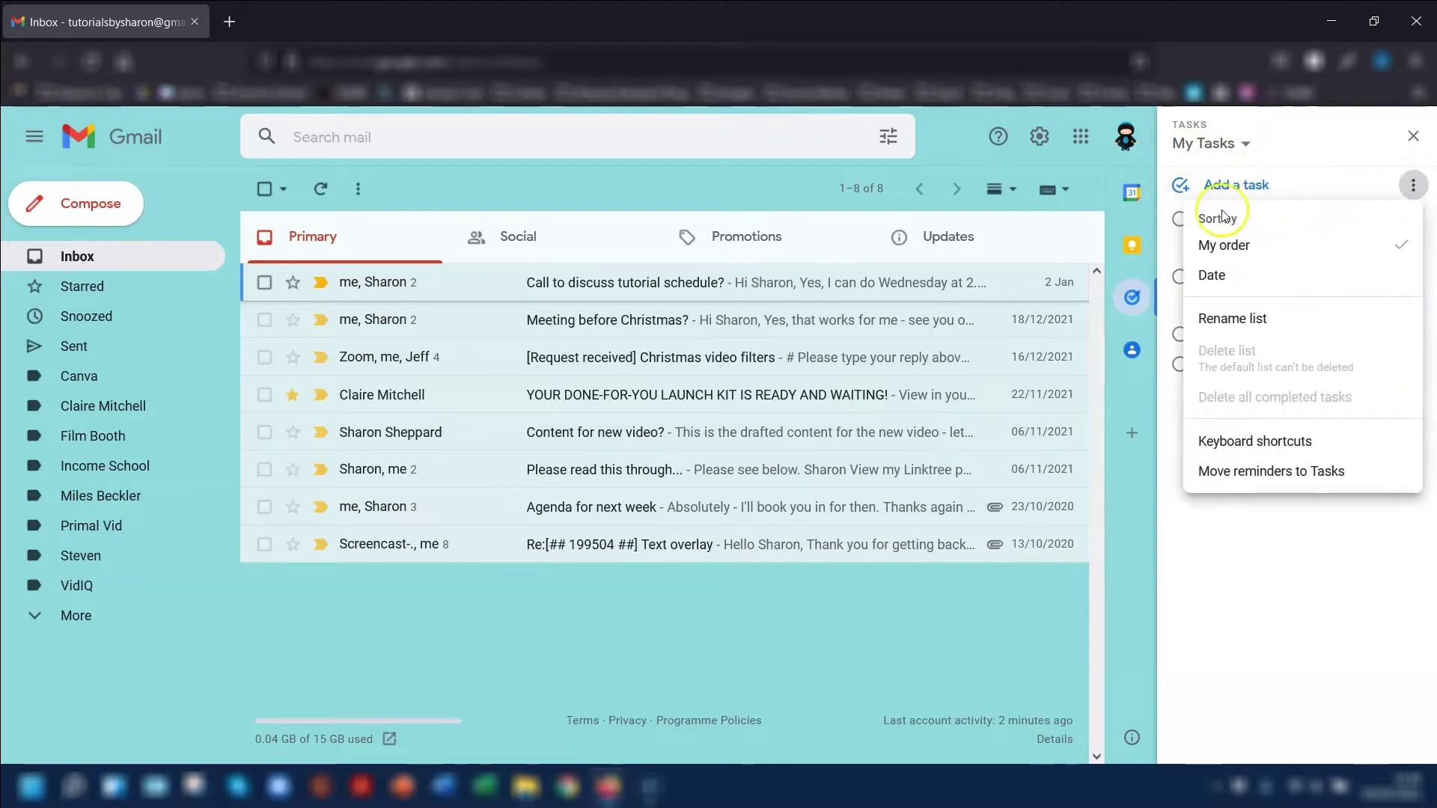
pyautogui.click(1235, 318)
pyautogui.write('Tutorials Tasks')
pyautogui.click(1368, 474)
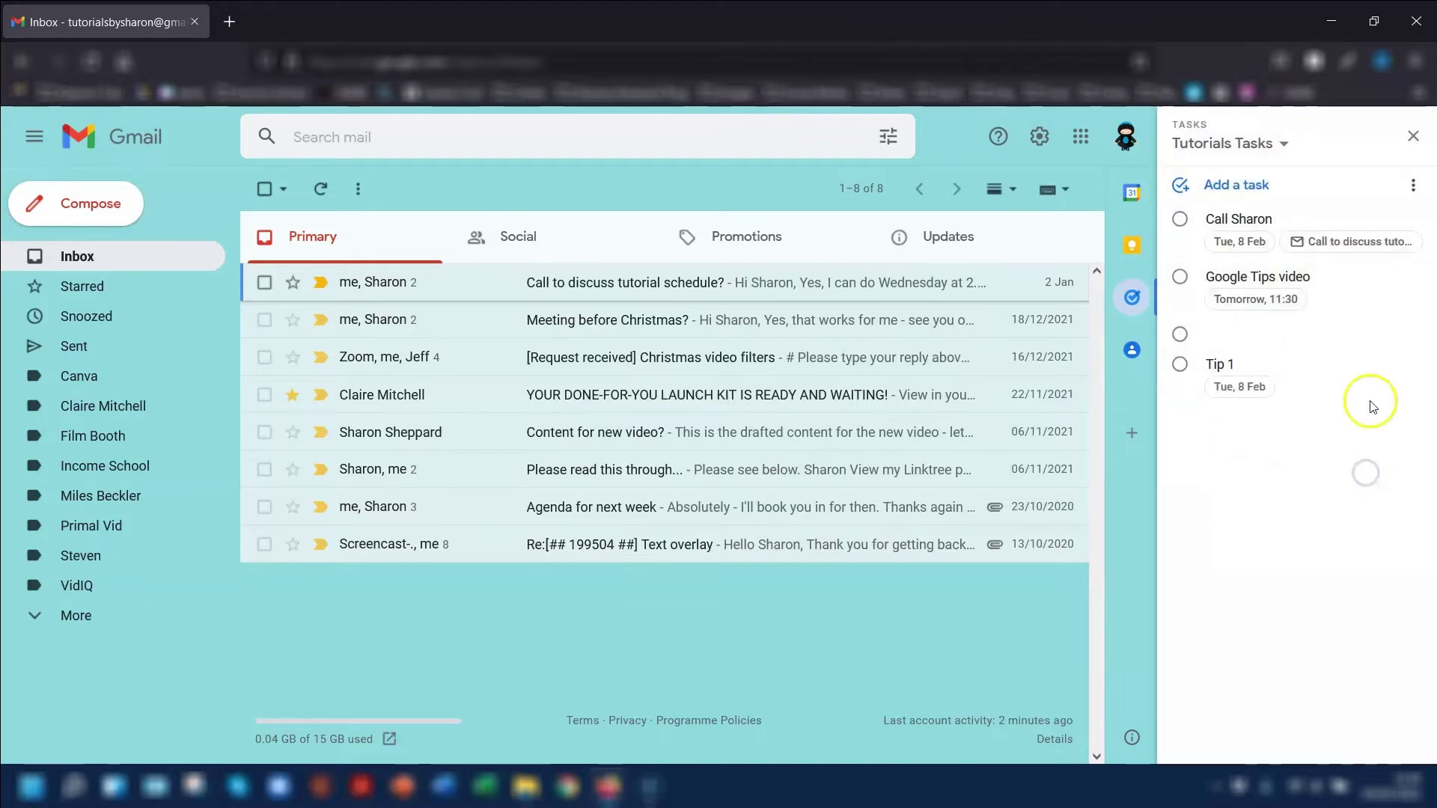
# Step: Create an empty 'Work Tasks' list, then switch back to 'Tutorials Tasks'
pyautogui.click(1276, 147)
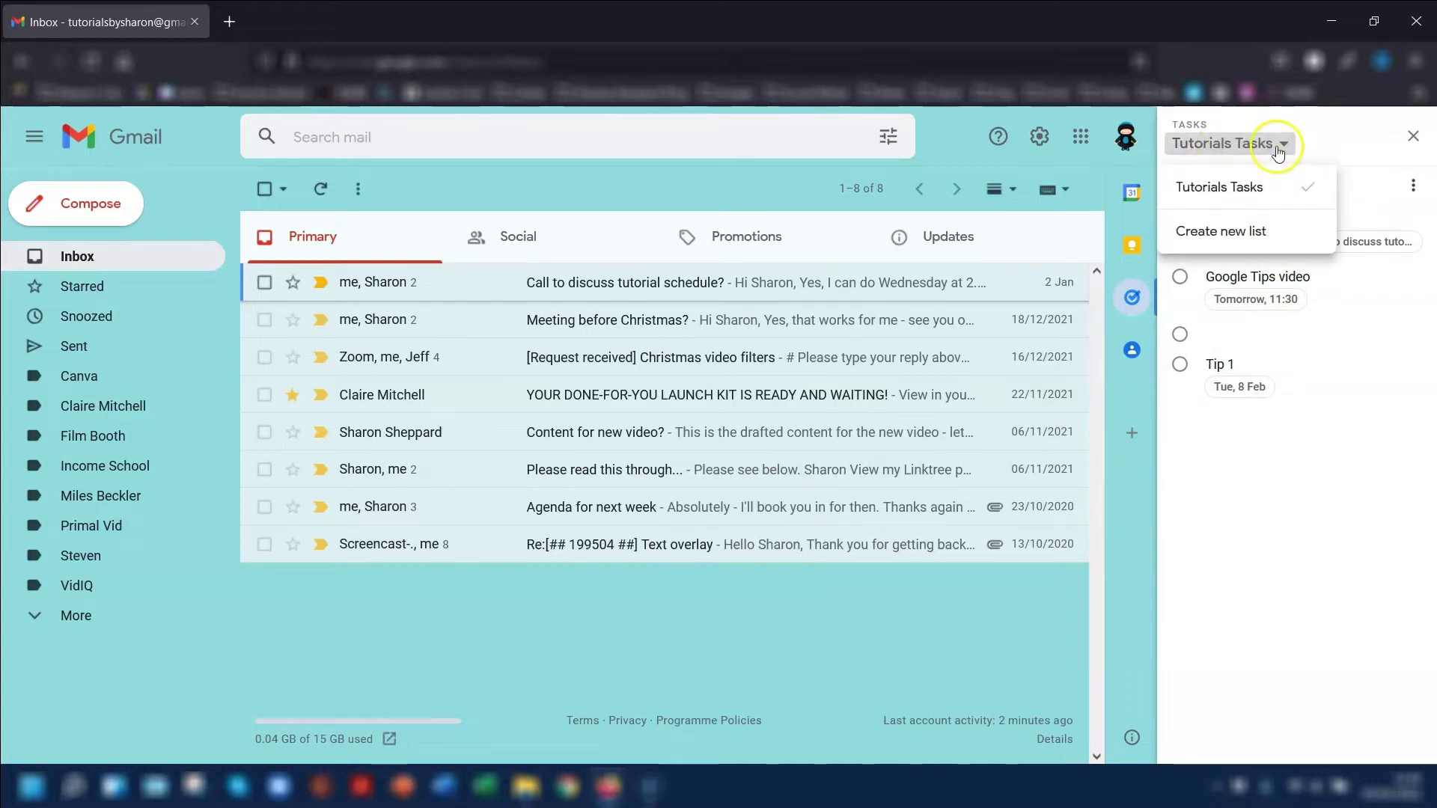
pyautogui.click(1214, 233)
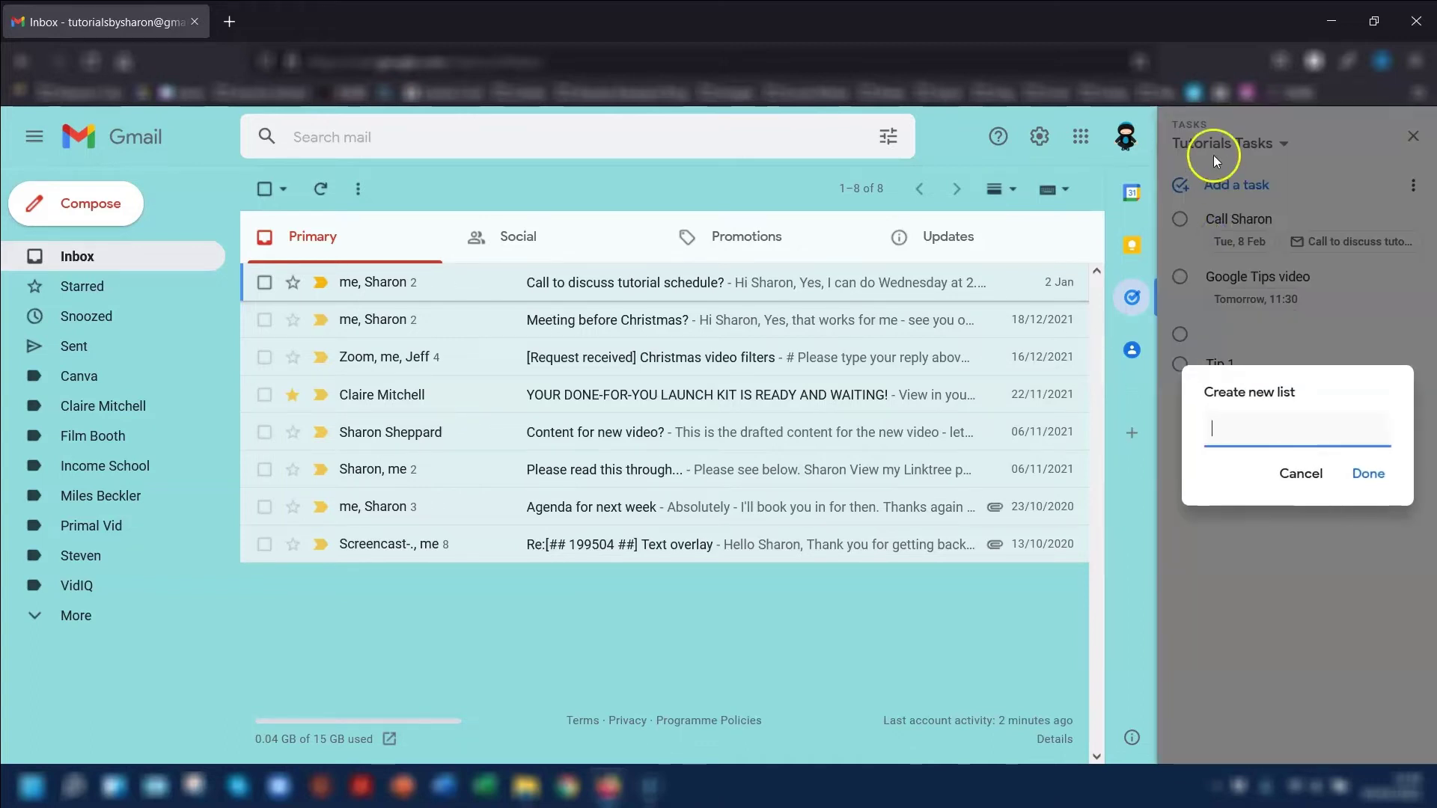
pyautogui.write('Work')
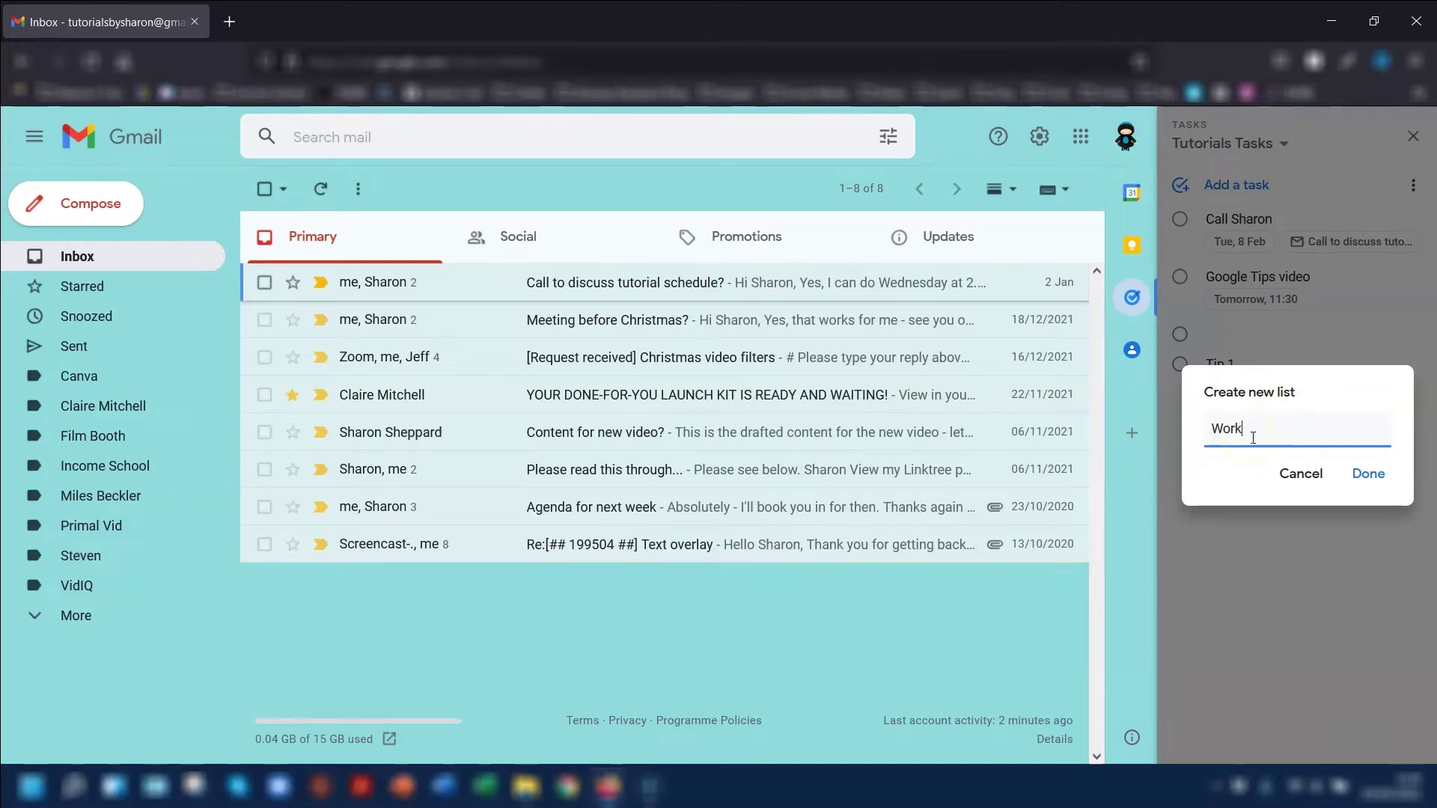
pyautogui.write(' Tasks')
pyautogui.press('Return')
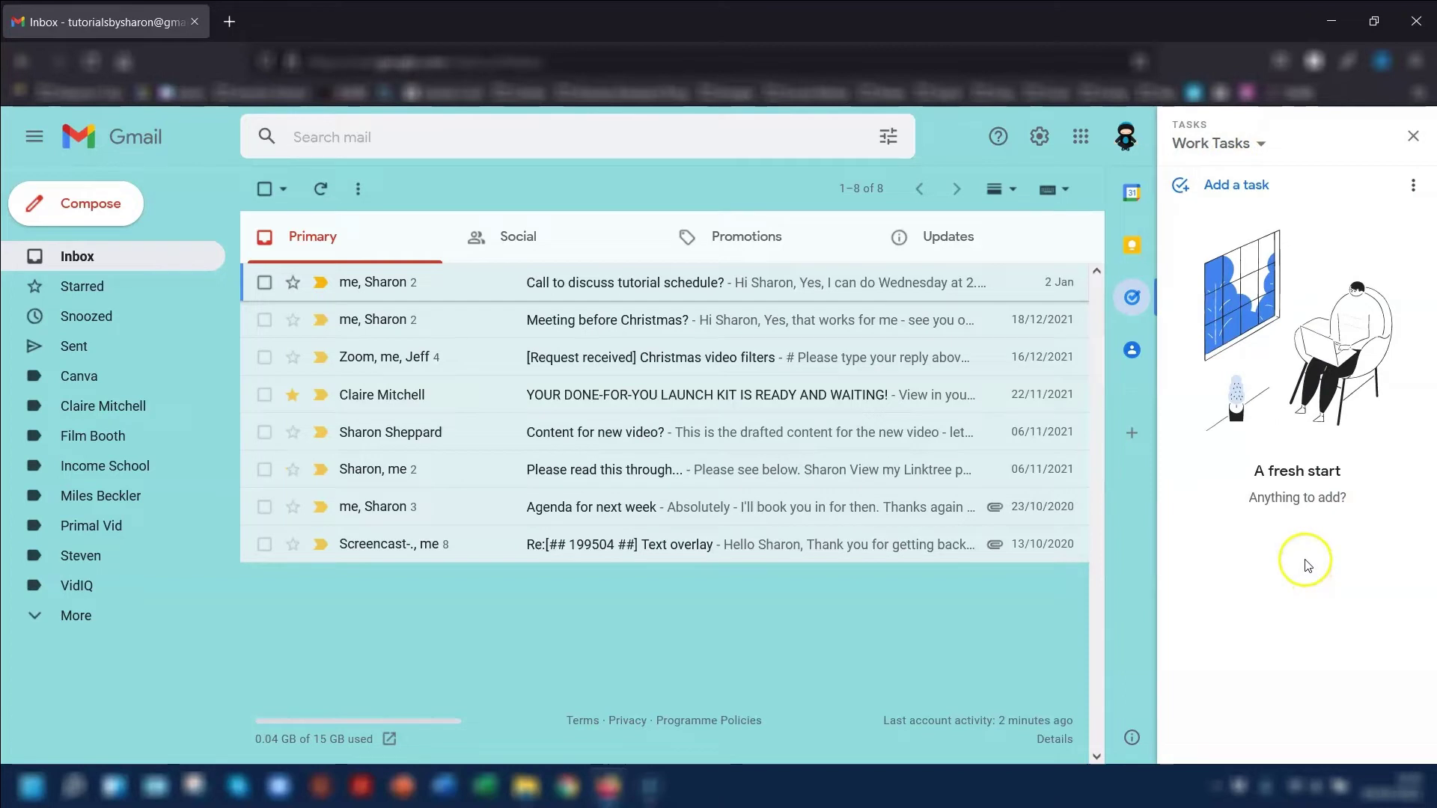
pyautogui.click(1255, 150)
pyautogui.click(1220, 189)
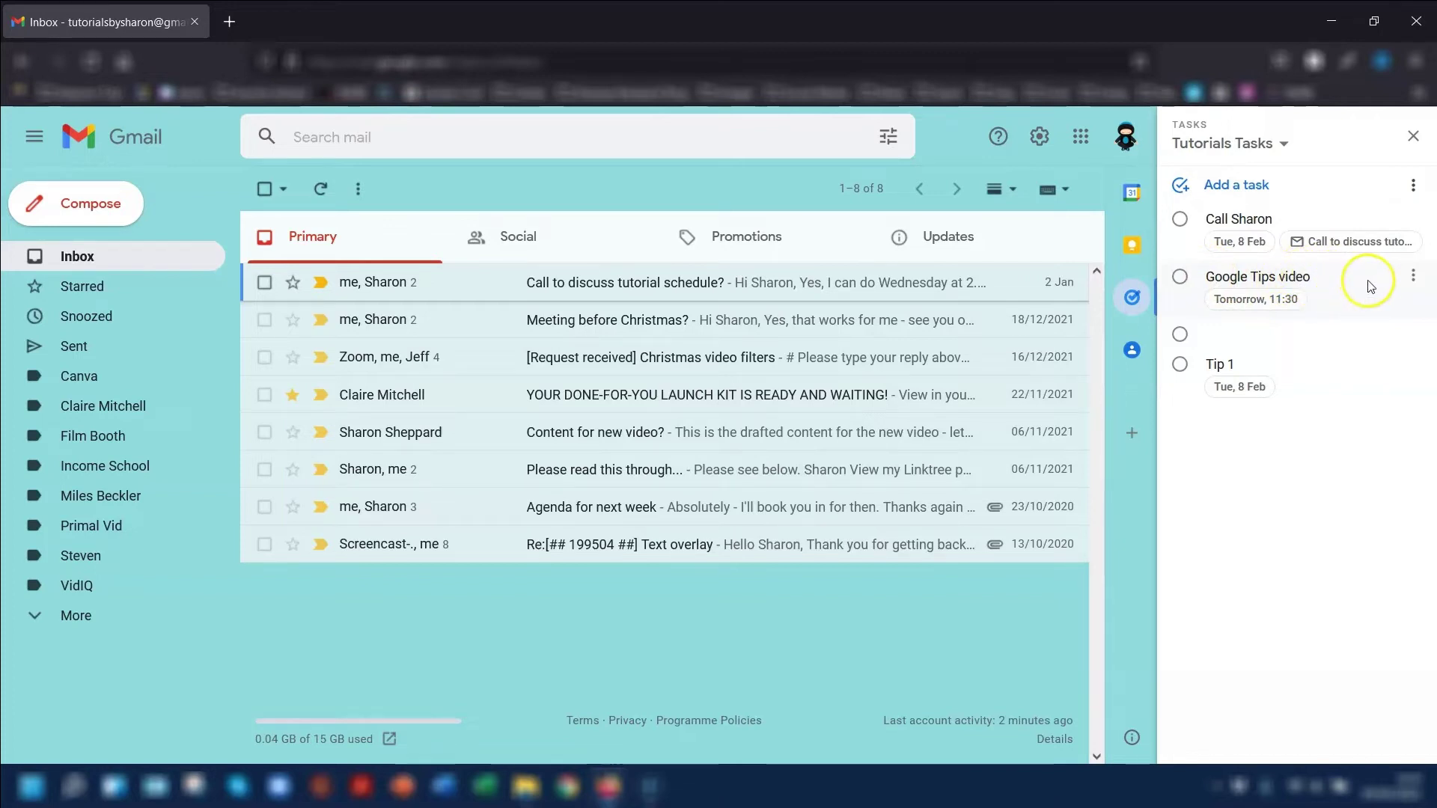
# Step: Move the phone-call task from Tutorials Tasks into Work Tasks, without creating a new list
pyautogui.click(1414, 281)
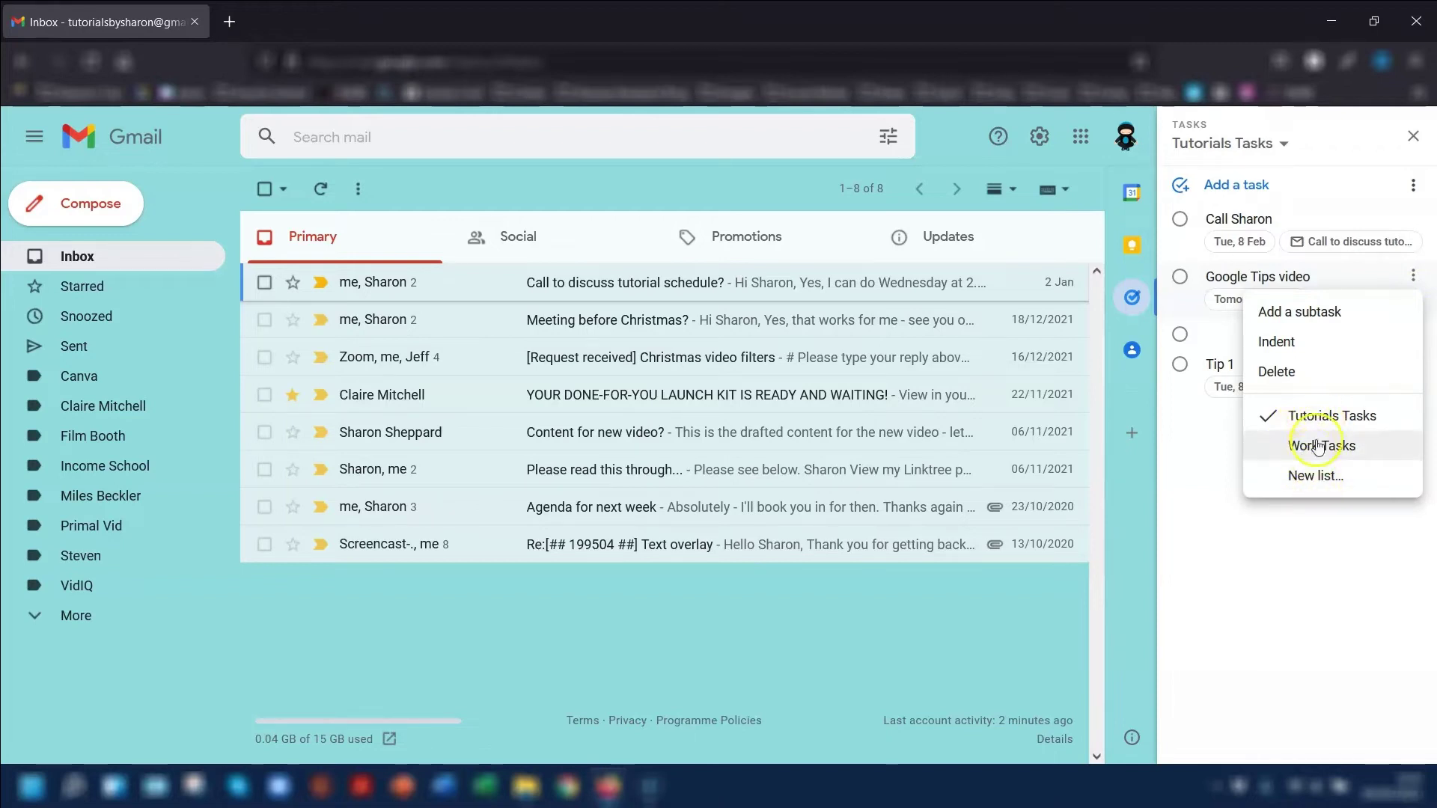
pyautogui.click(1305, 482)
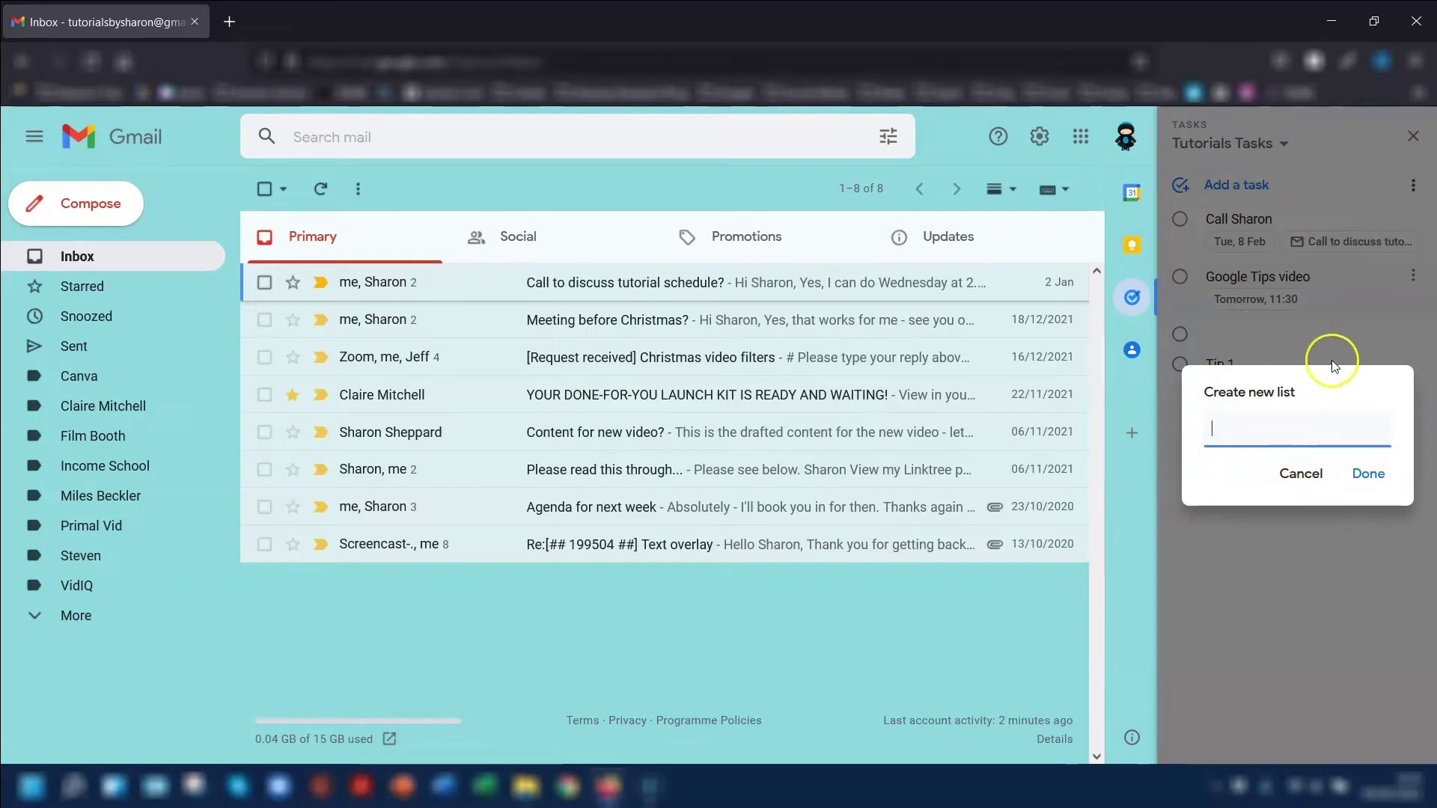
pyautogui.click(1366, 474)
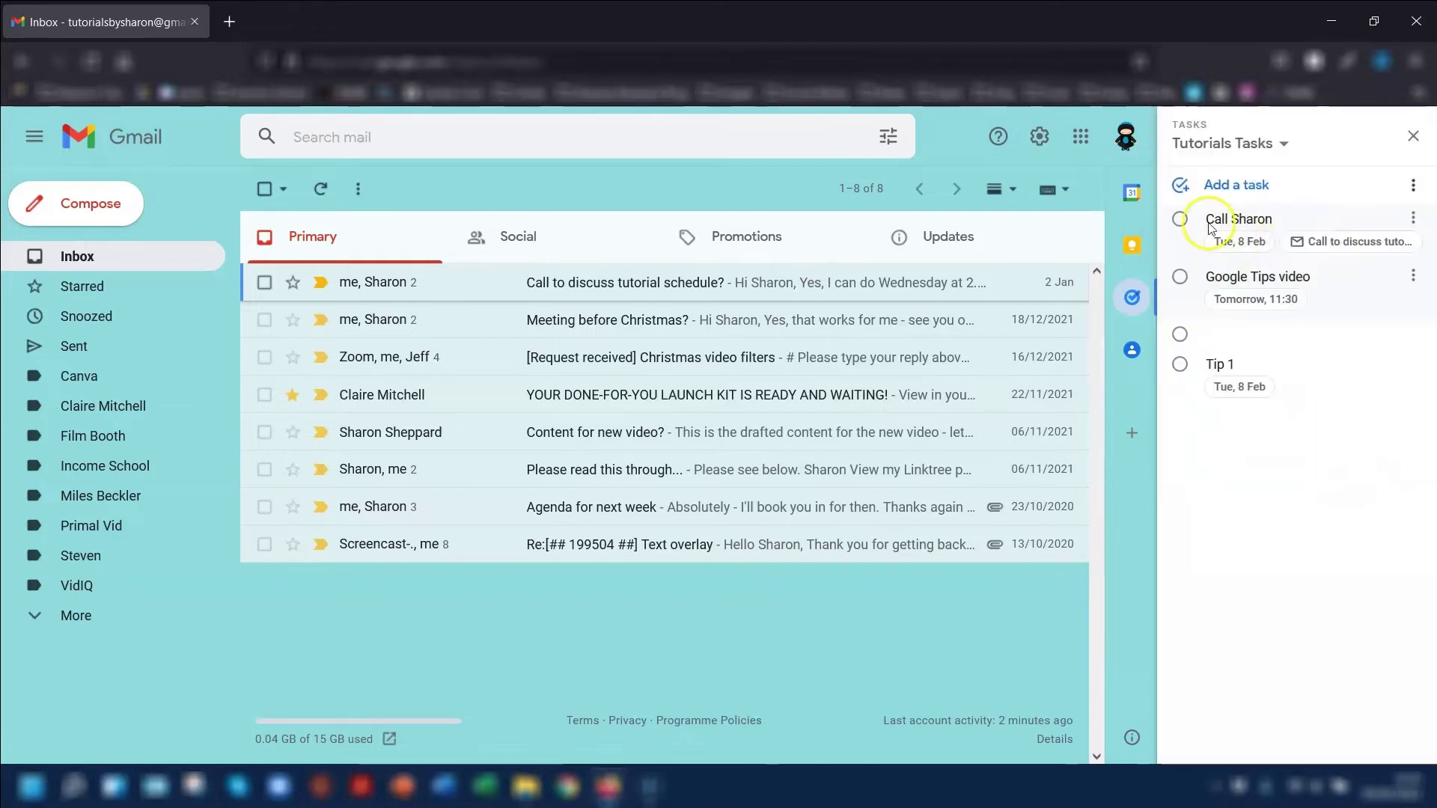
pyautogui.click(1411, 220)
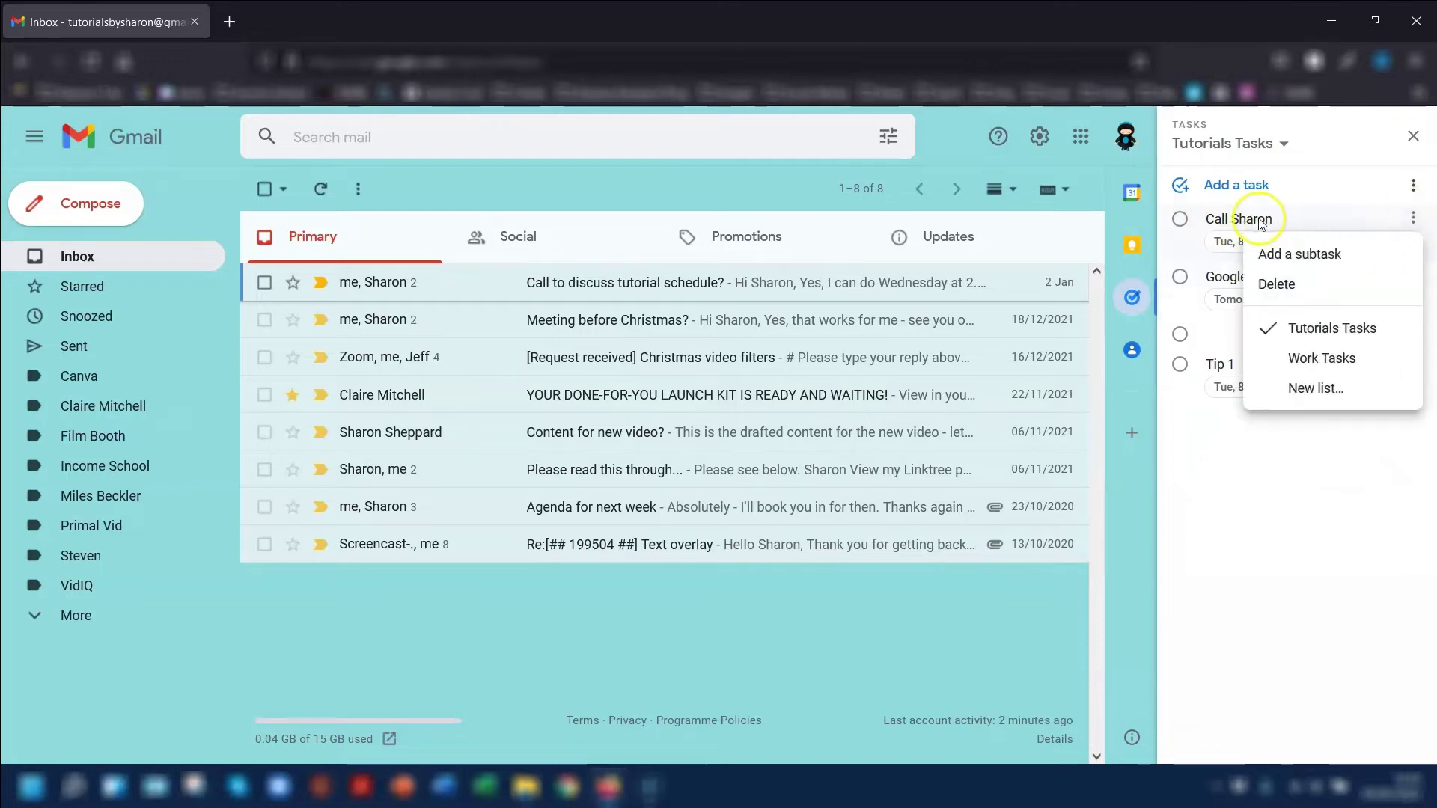
pyautogui.click(1295, 359)
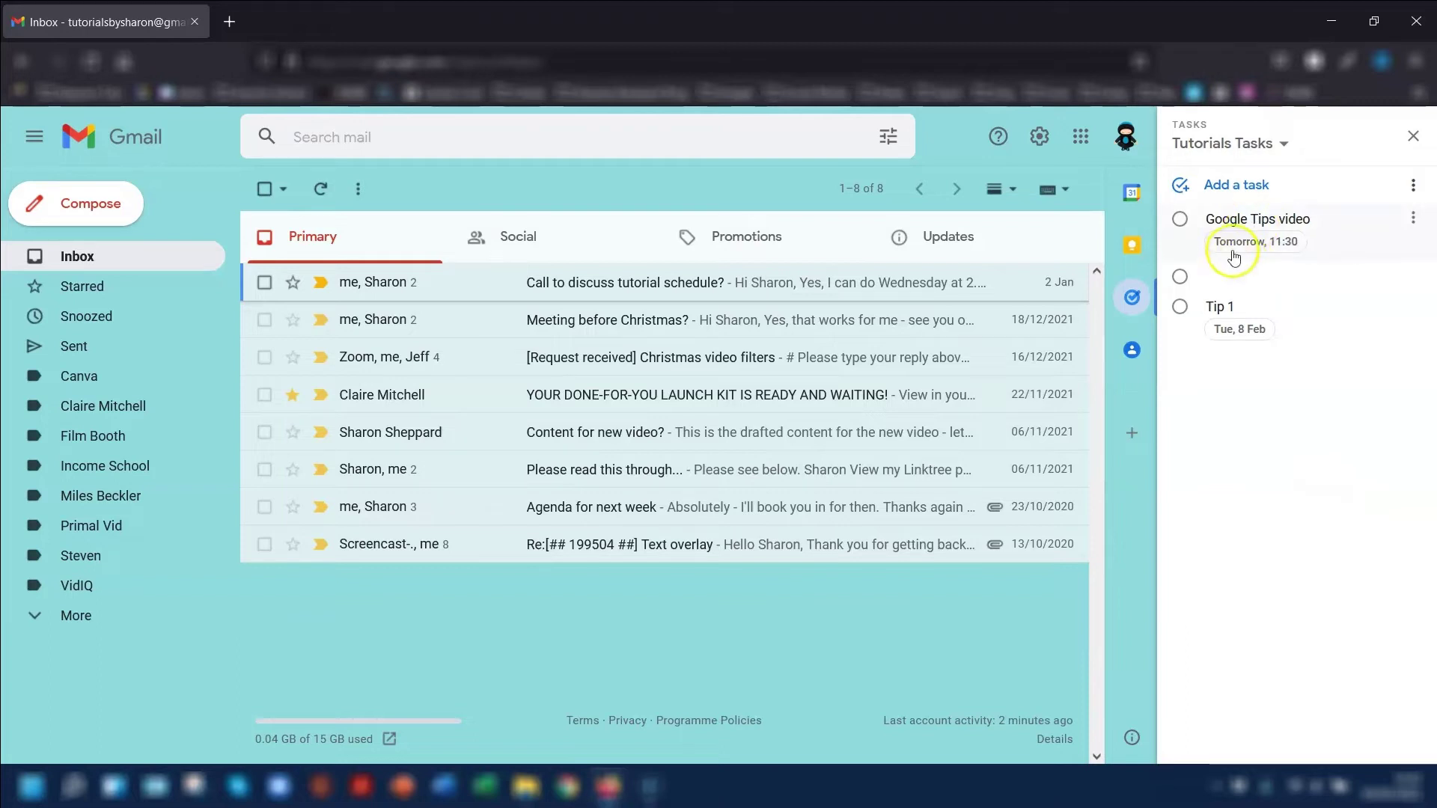
# Step: Switch the Tasks panel to the Work Tasks list holding the call task dated Tue, 8 Feb
pyautogui.click(1413, 184)
pyautogui.click(1421, 187)
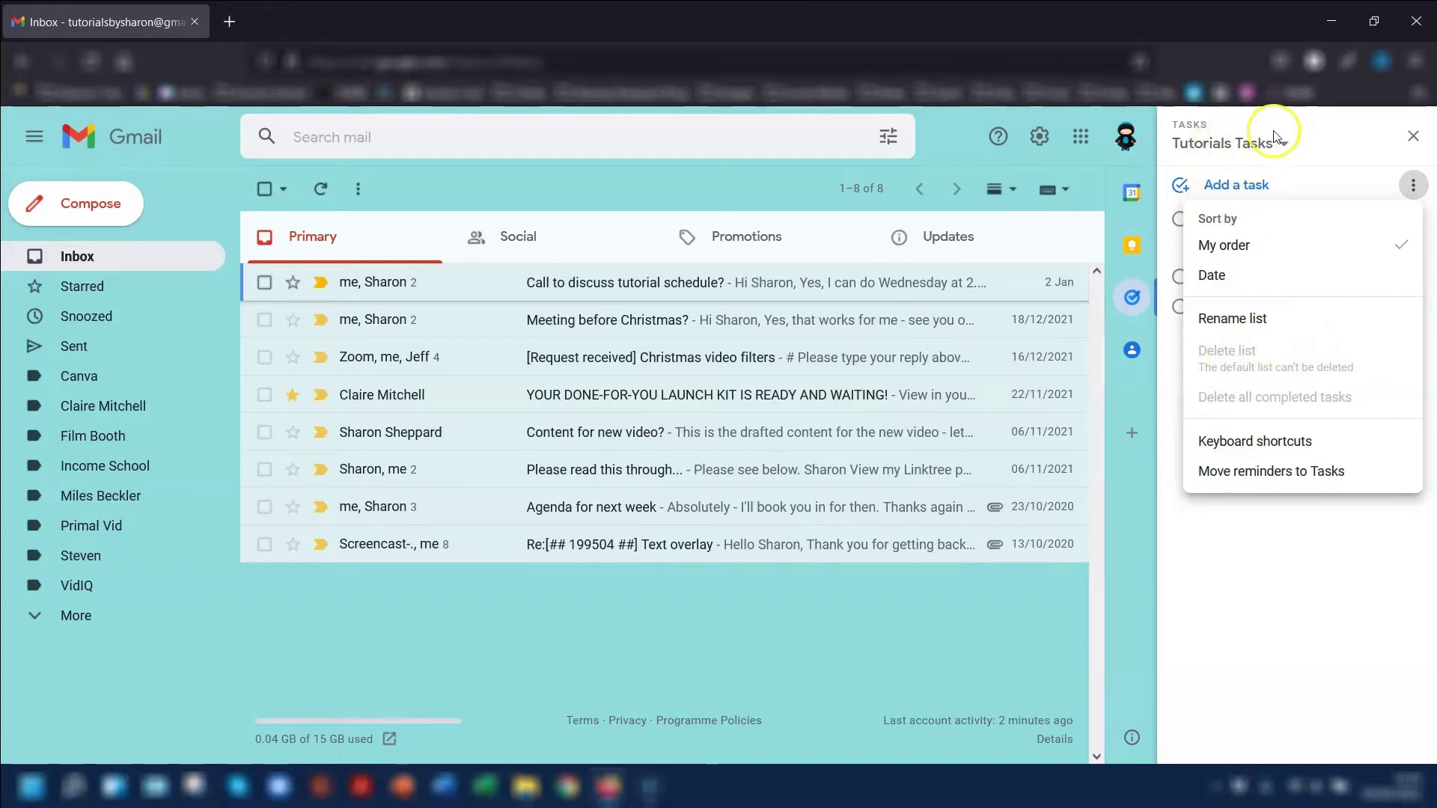
pyautogui.click(1294, 118)
pyautogui.click(1284, 147)
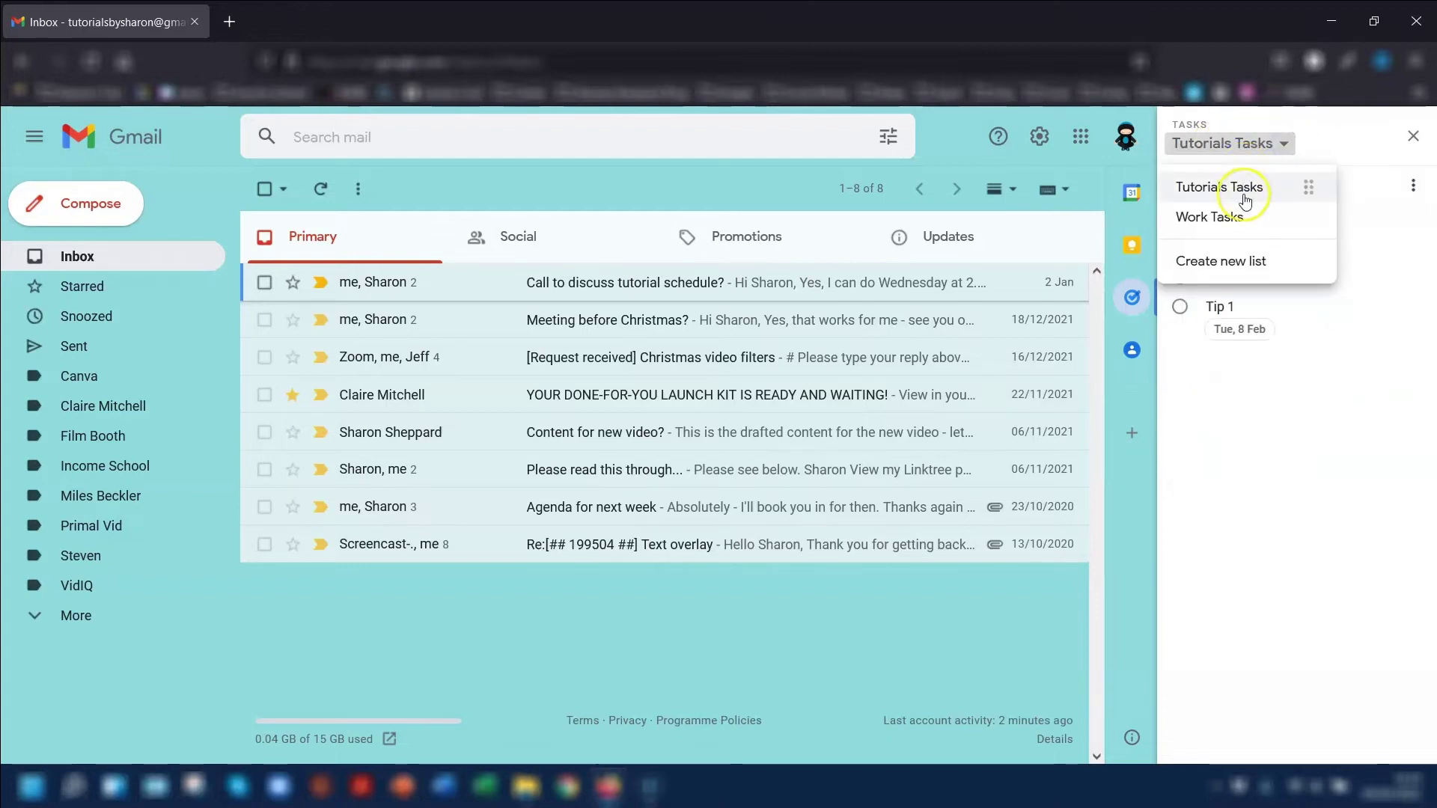
pyautogui.click(1218, 218)
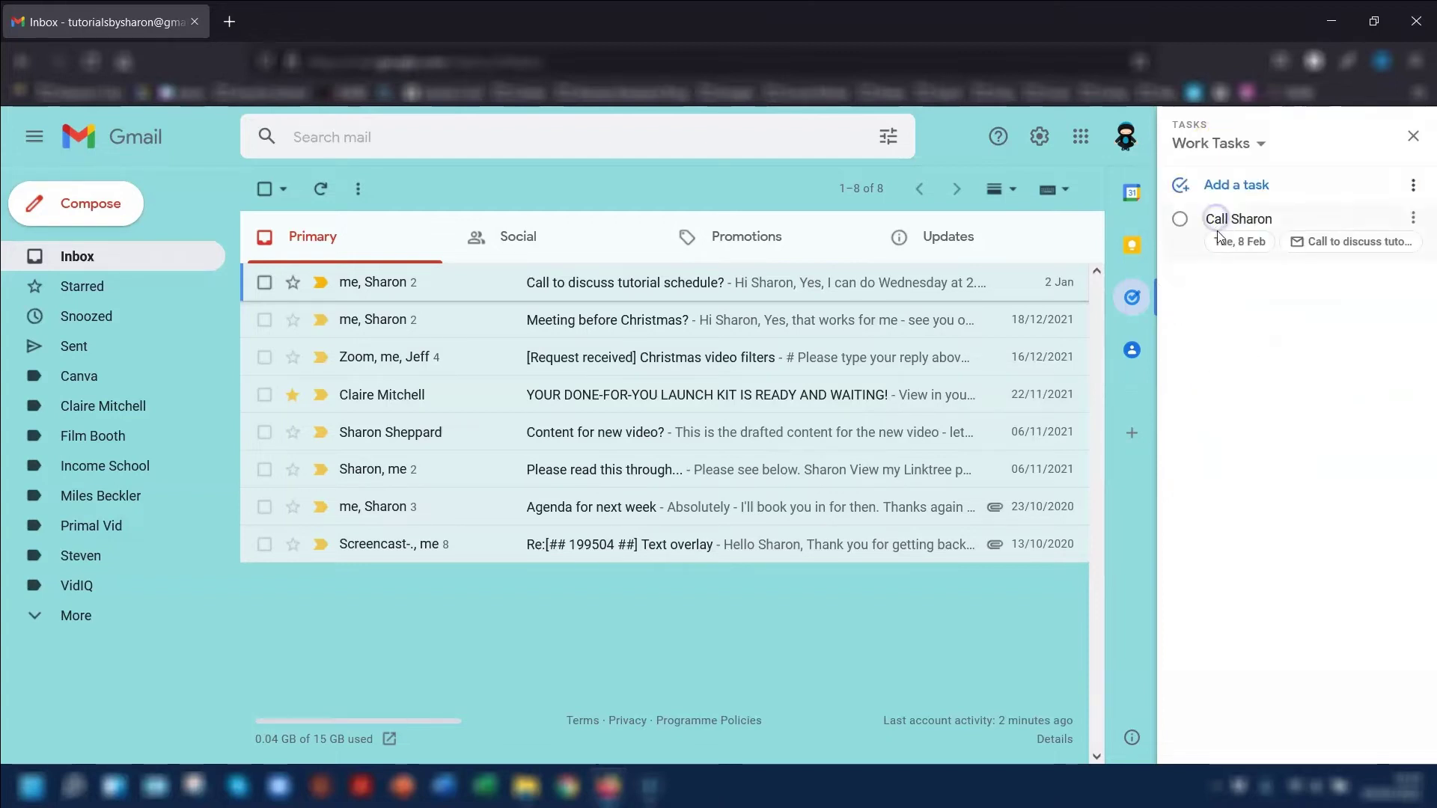
# Step: Delete the Work Tasks list and confirm, returning the panel to Tutorials Tasks
pyautogui.click(1415, 185)
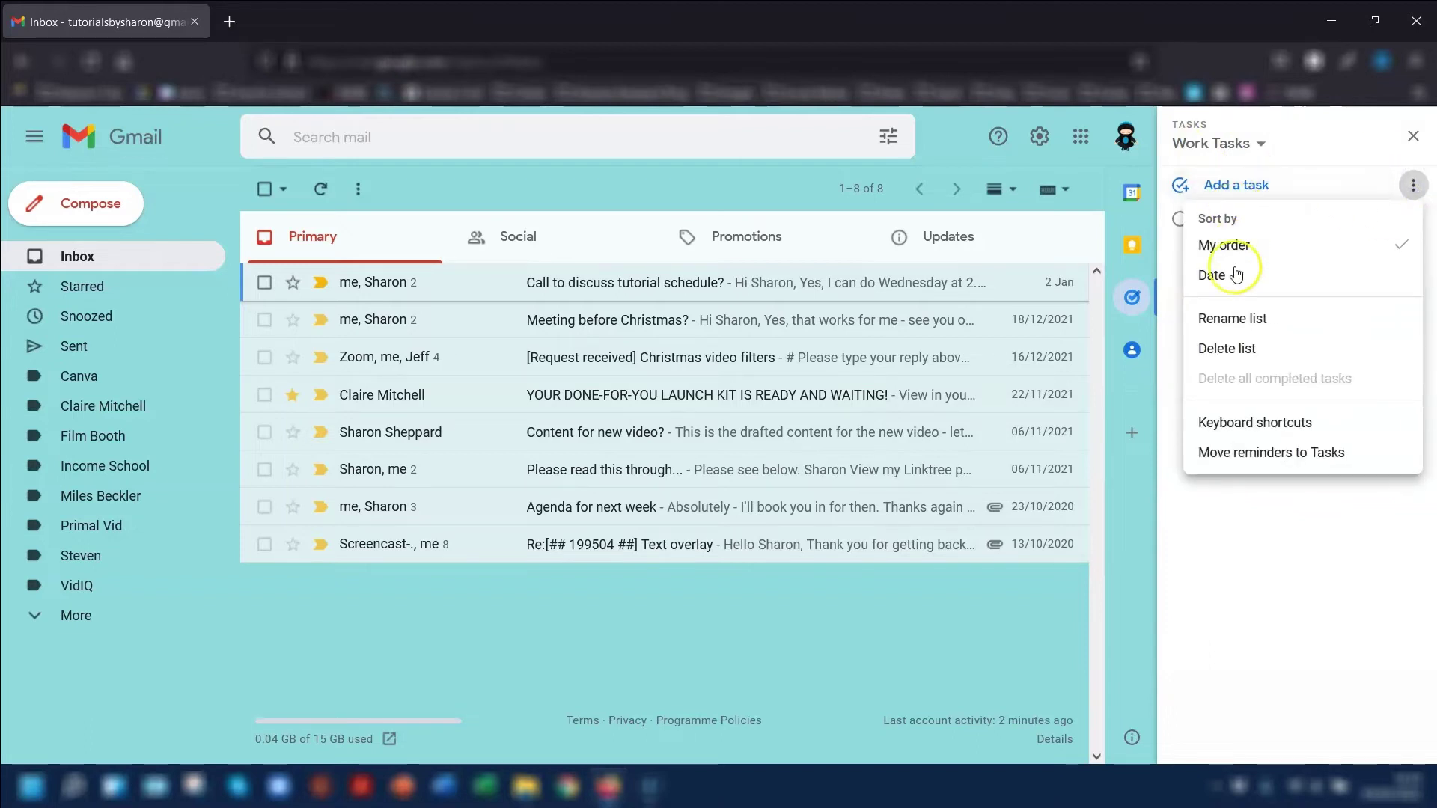
pyautogui.click(1227, 352)
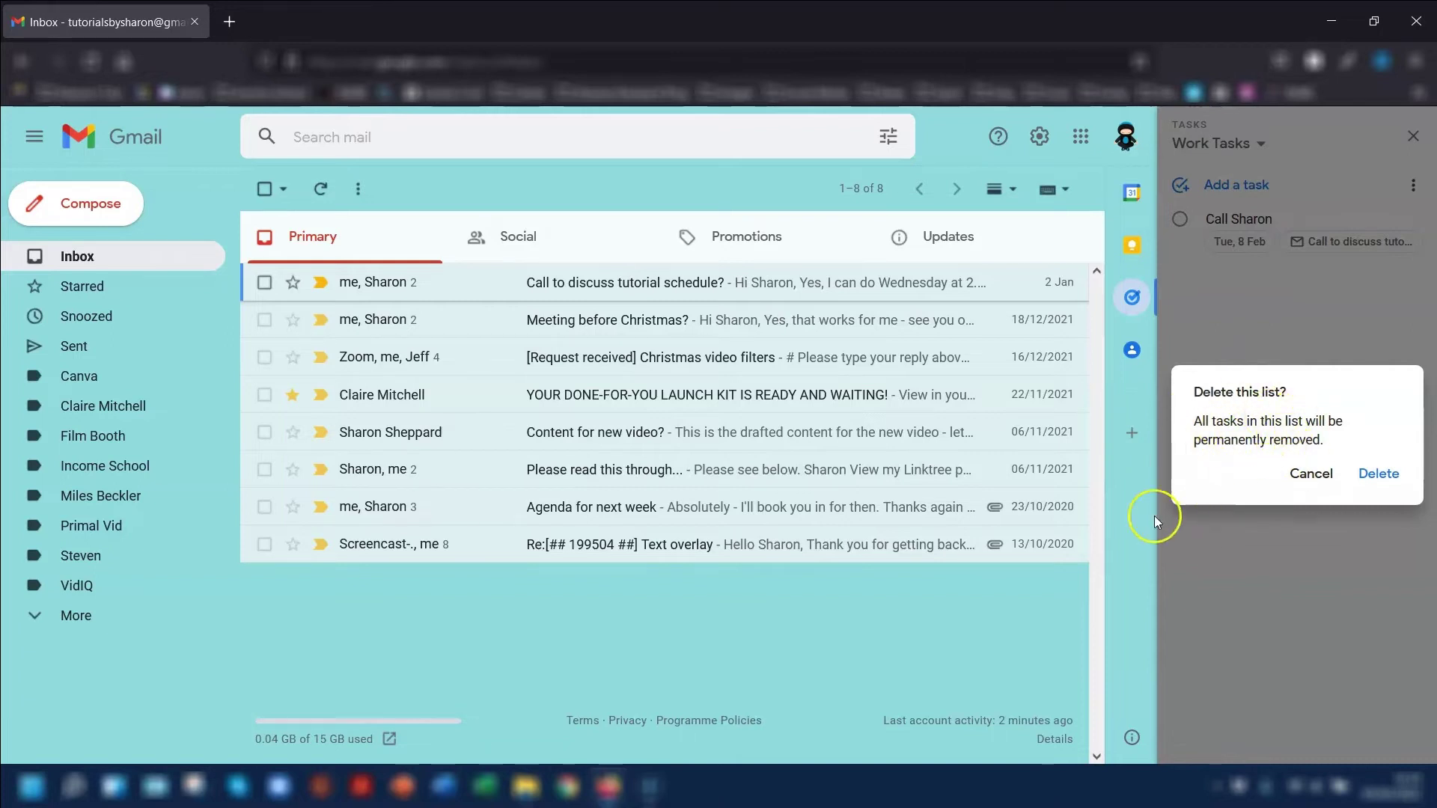
pyautogui.click(1388, 476)
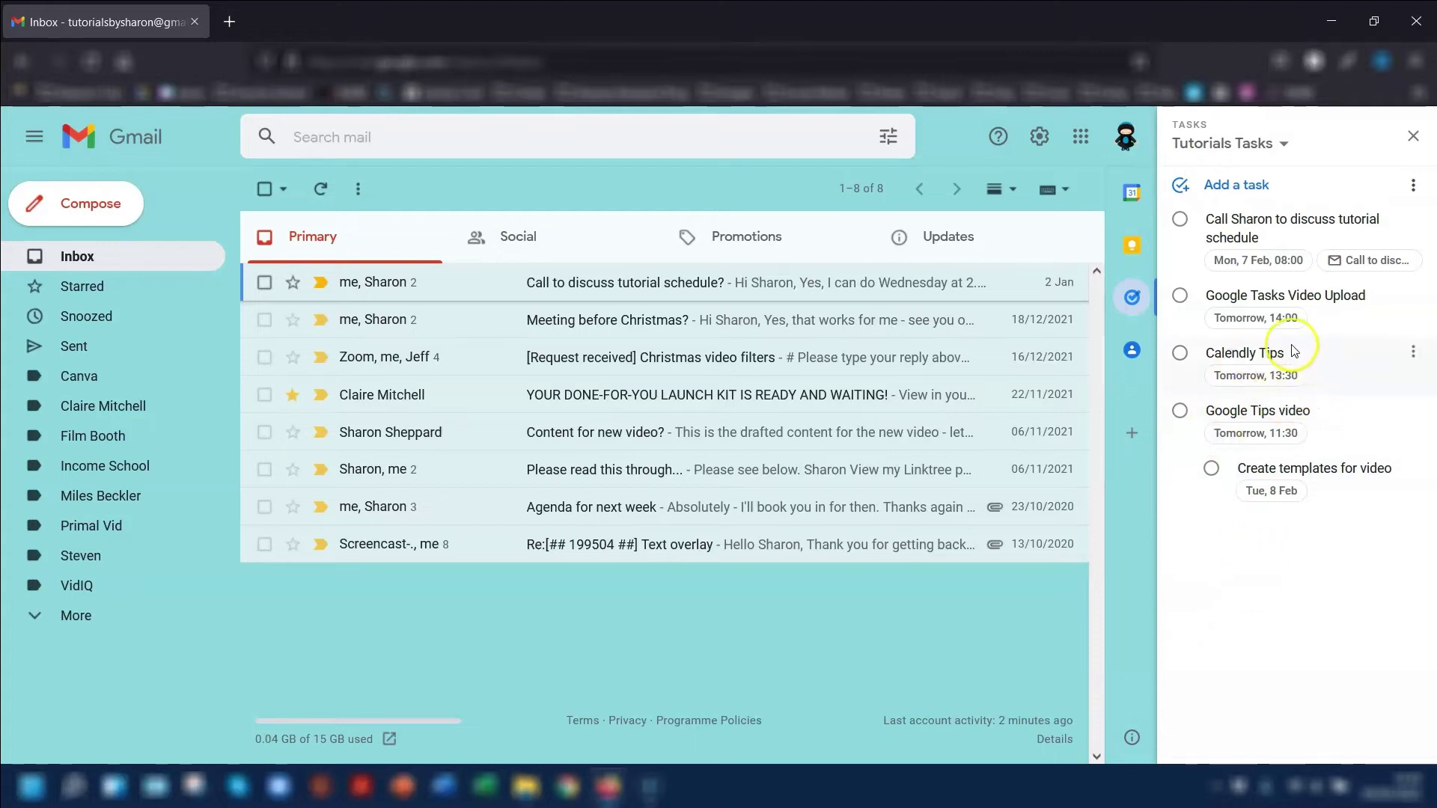
# Step: Drag Calendly Tips to the top, then back to second place below the call task
pyautogui.moveTo(1299, 353); pyautogui.dragTo(1266, 208)
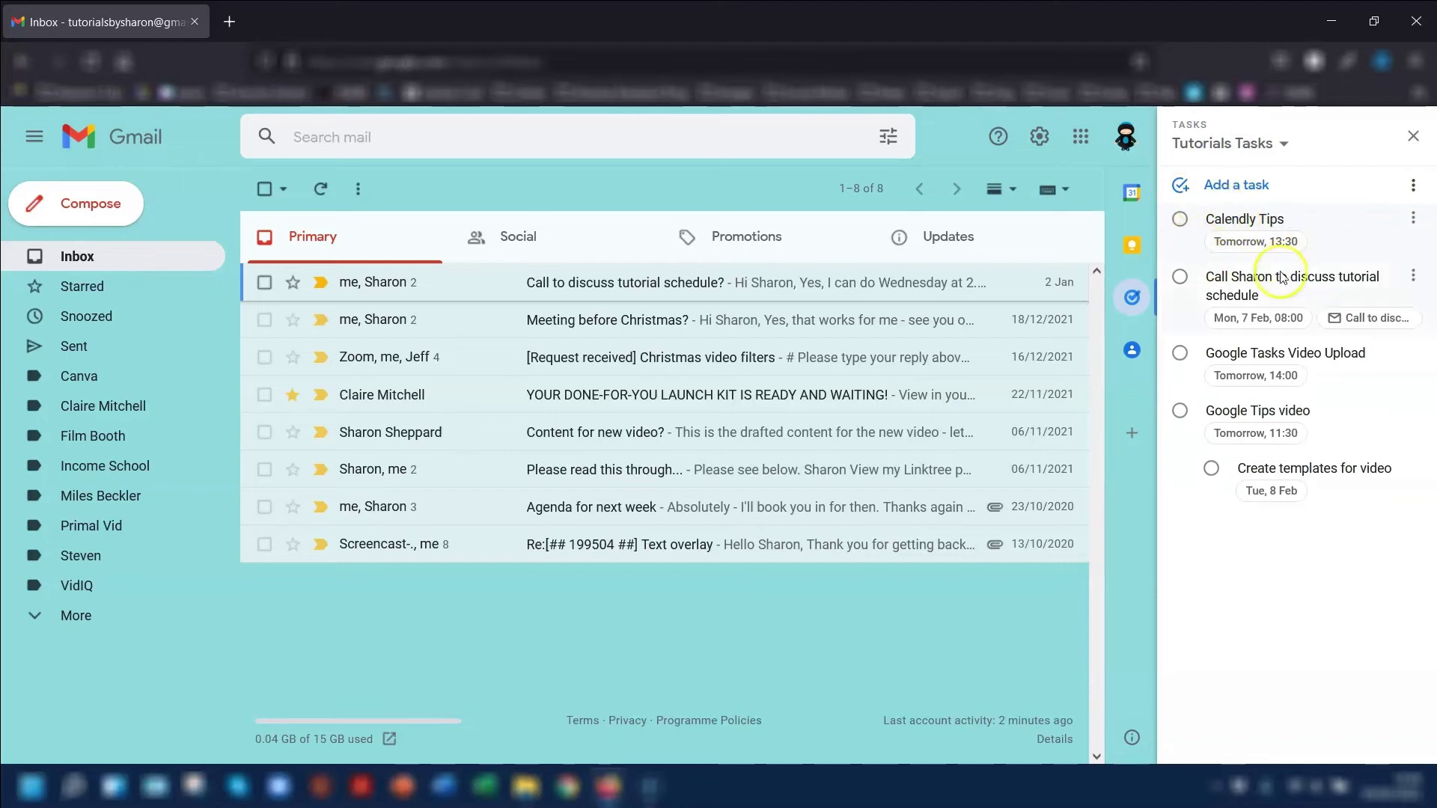
pyautogui.moveTo(1347, 249); pyautogui.dragTo(1242, 307)
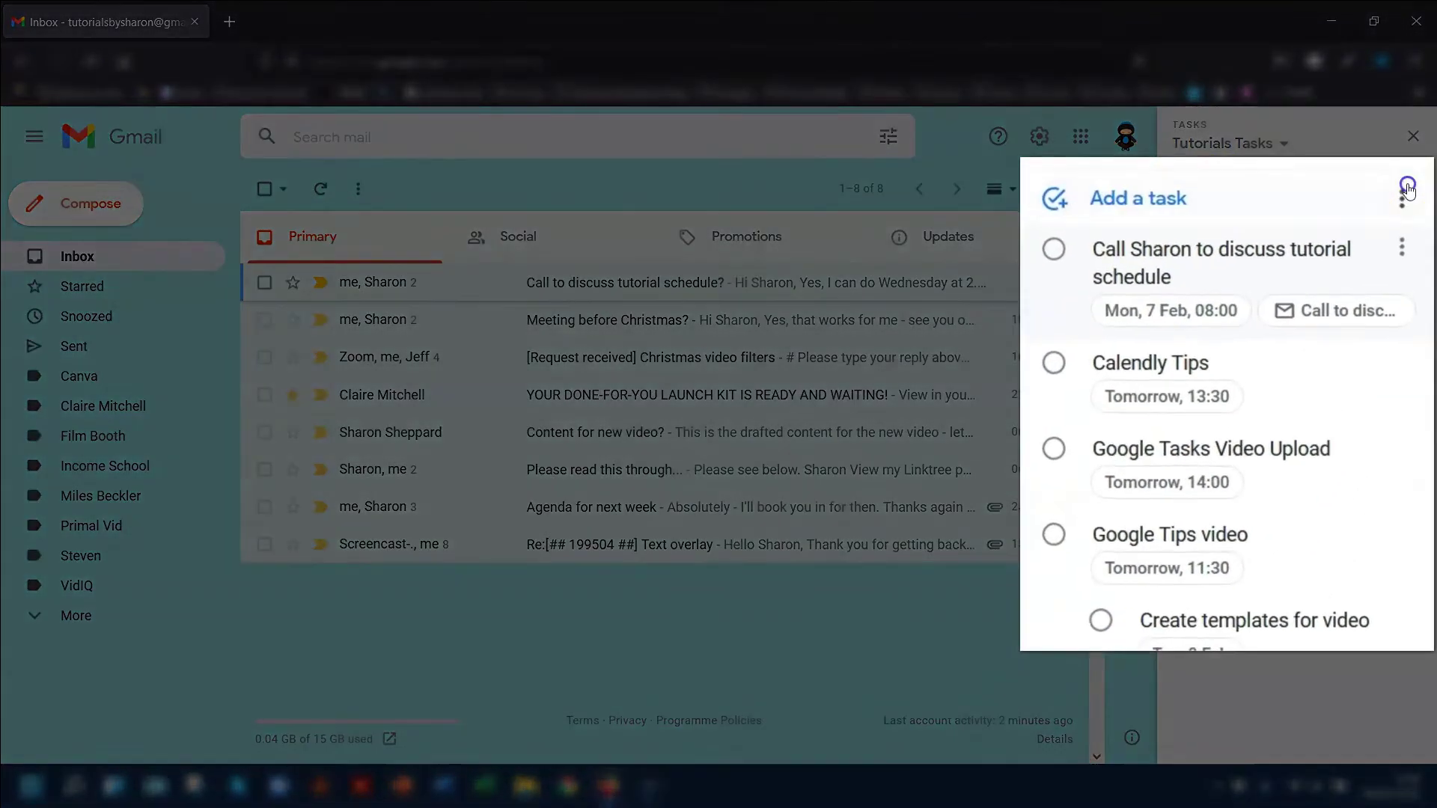
pyautogui.click(1413, 186)
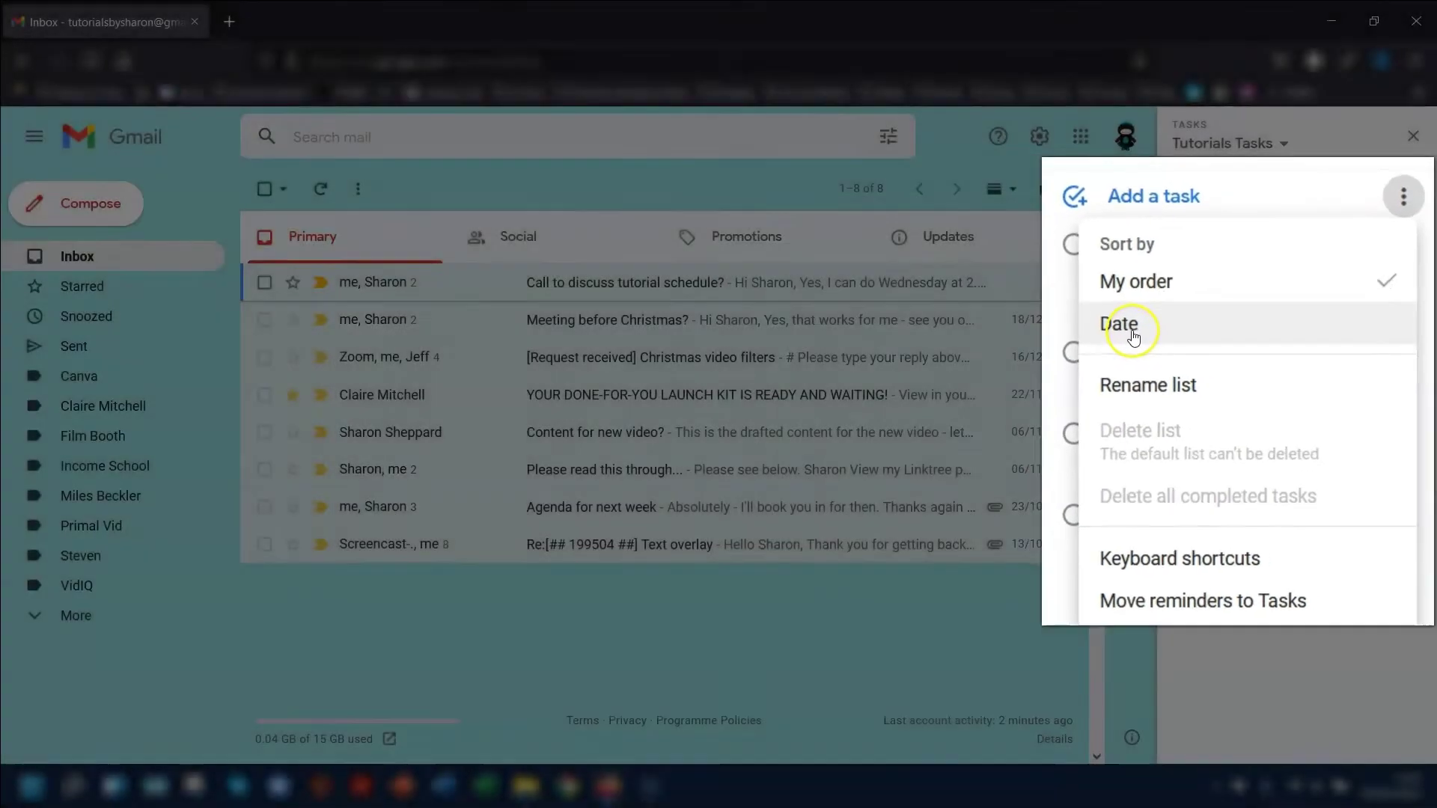
# Step: Sort Tutorials Tasks by date, revert to My order, and complete Google Tasks Video Upload
pyautogui.click(1222, 285)
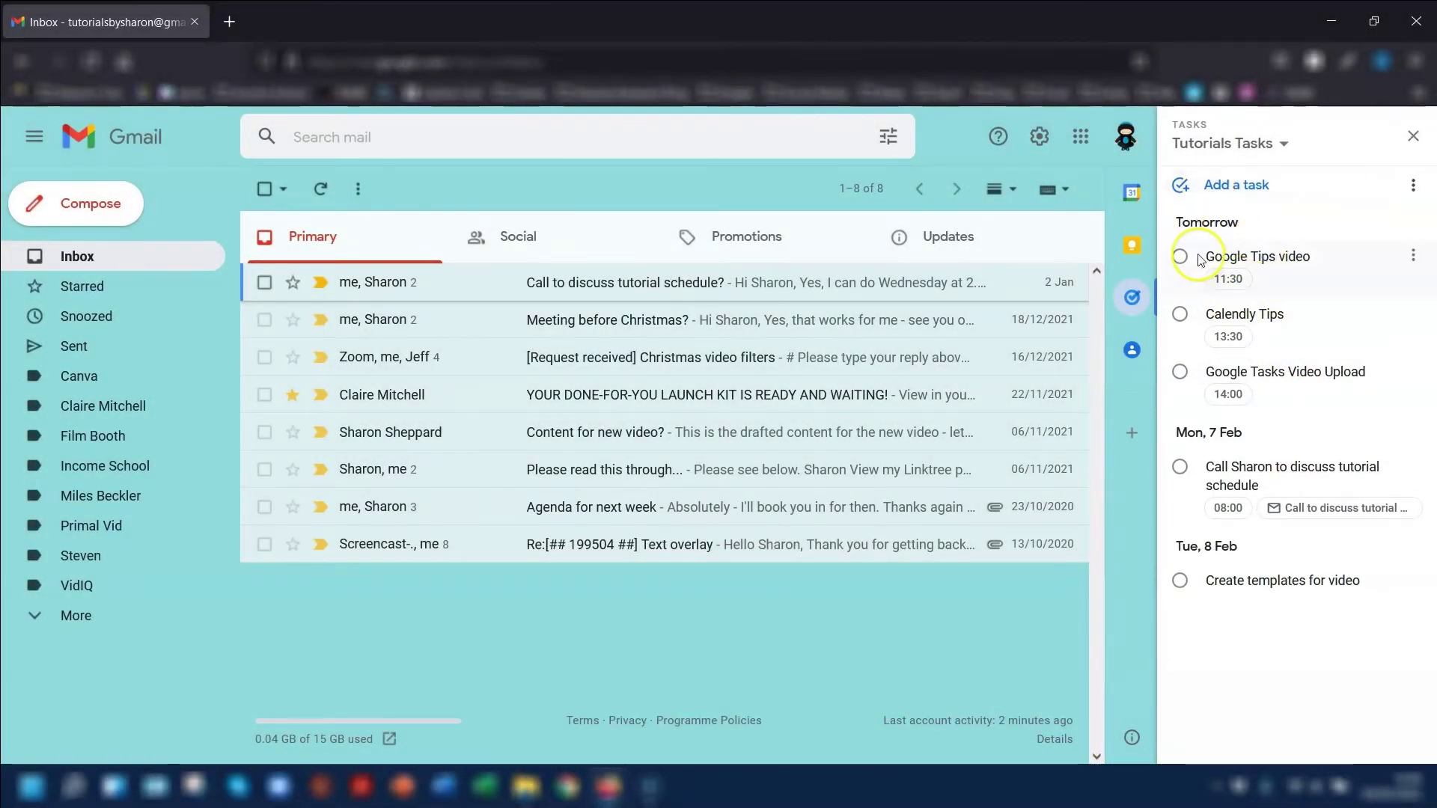
pyautogui.click(1414, 185)
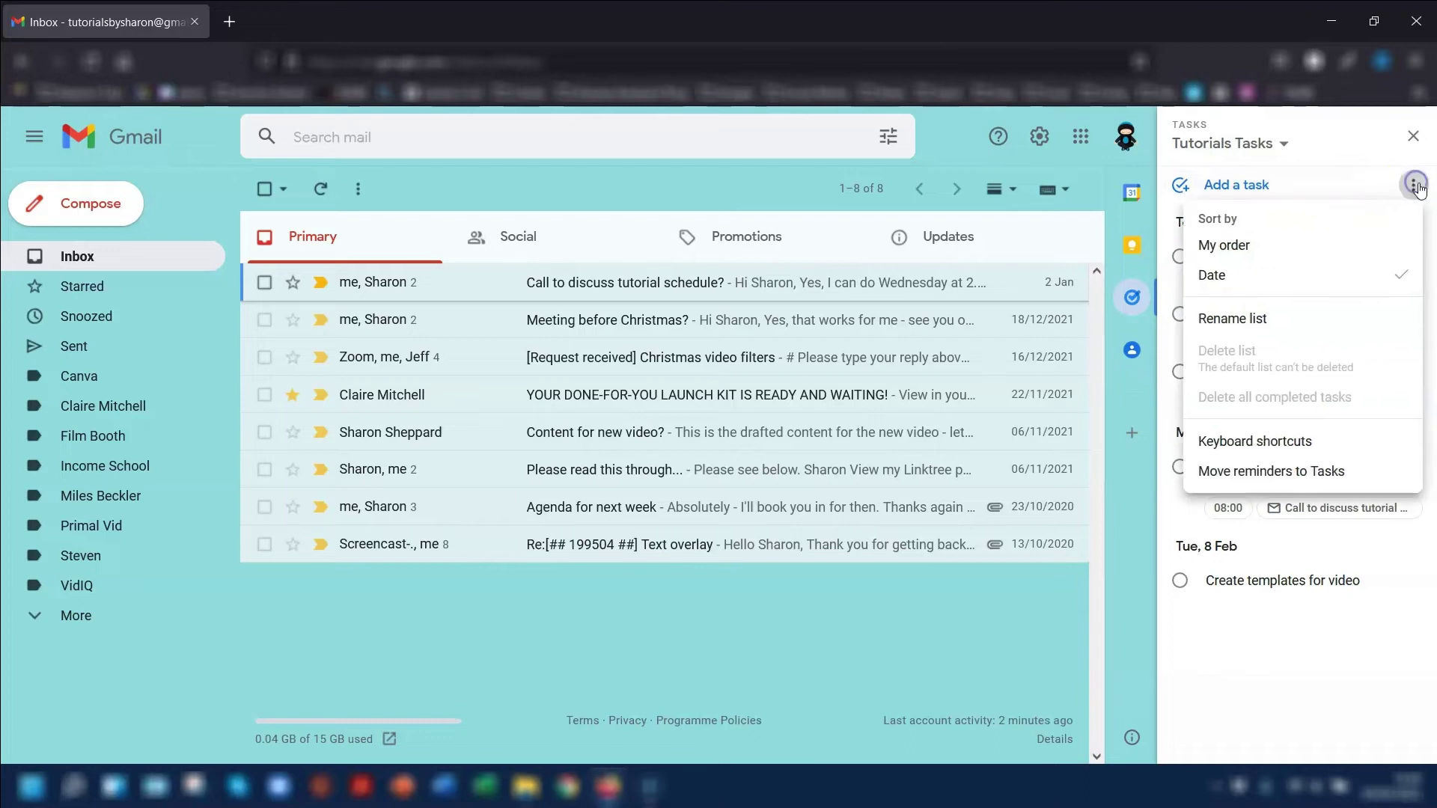
pyautogui.click(1235, 256)
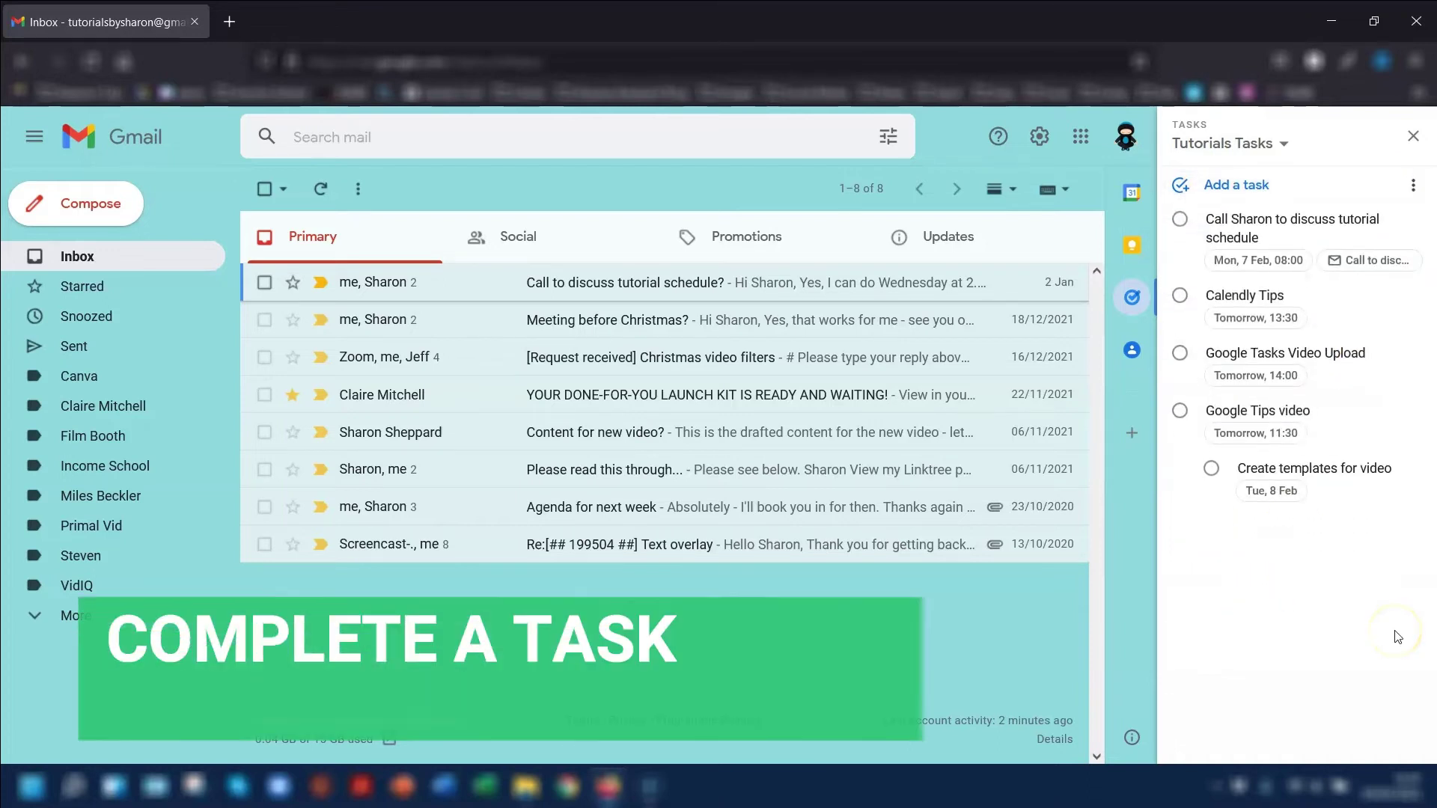
pyautogui.click(1182, 357)
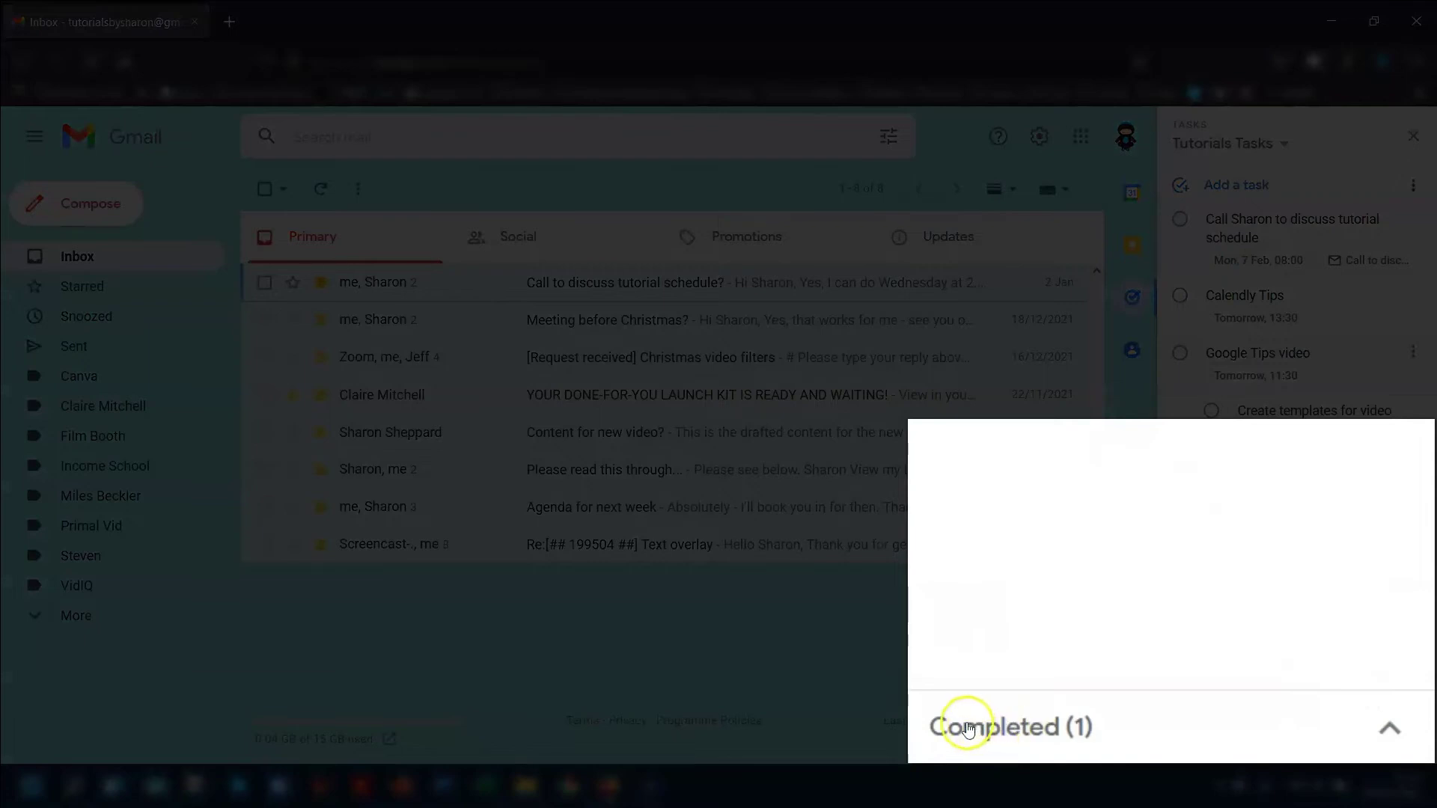
# Step: Mark Google Tasks Video Upload incomplete from the Completed (1) section and close Tasks
pyautogui.click(1387, 729)
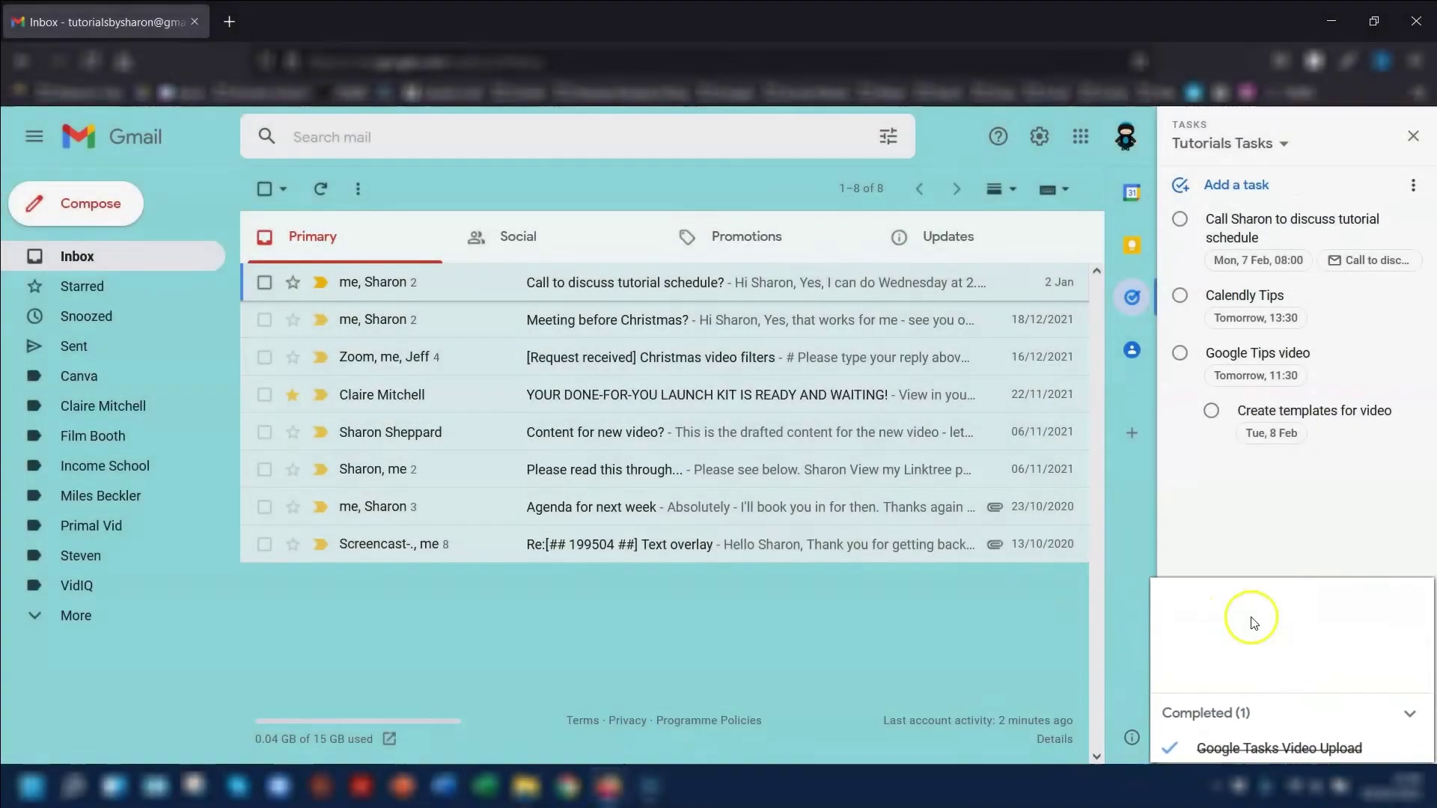
pyautogui.click(1180, 554)
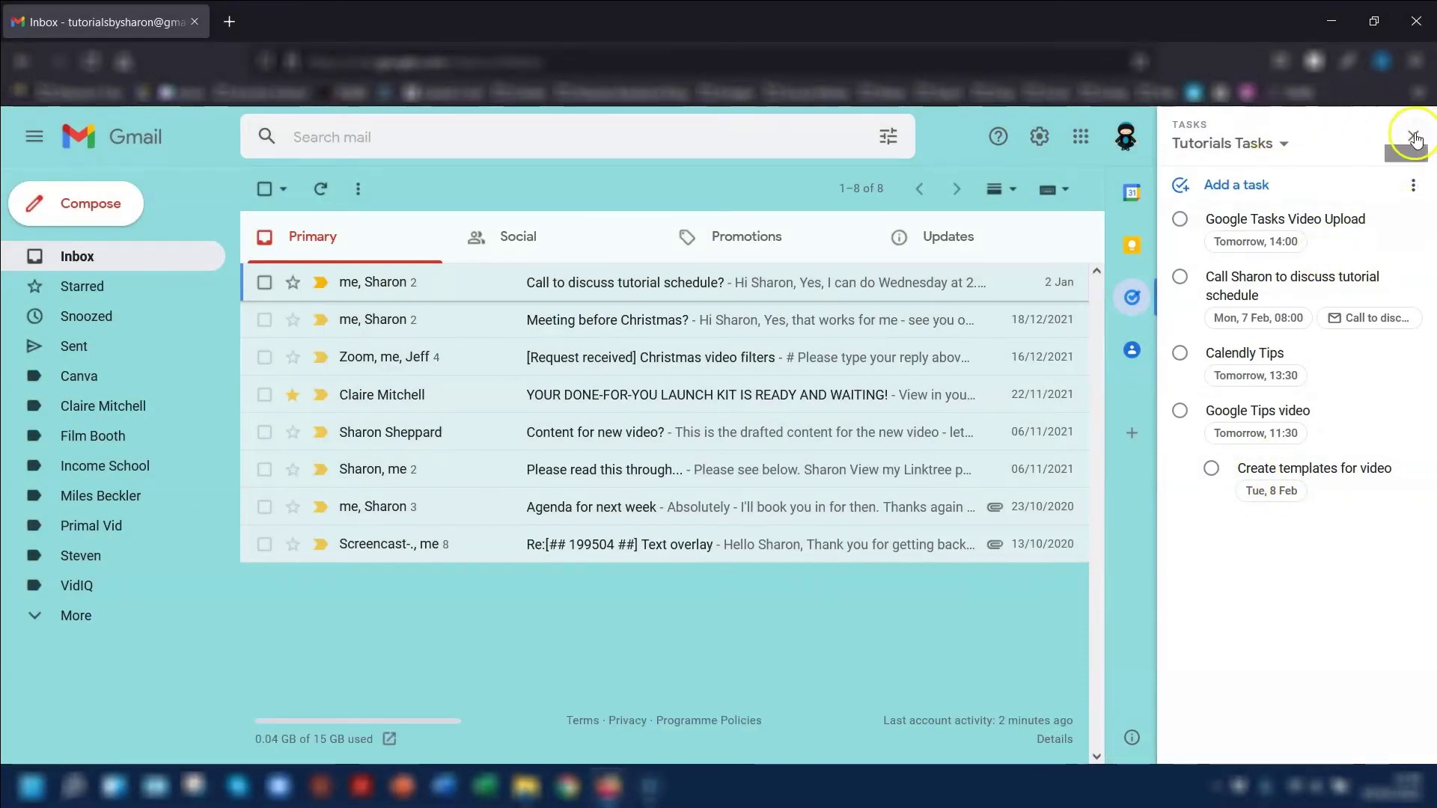
pyautogui.click(1413, 136)
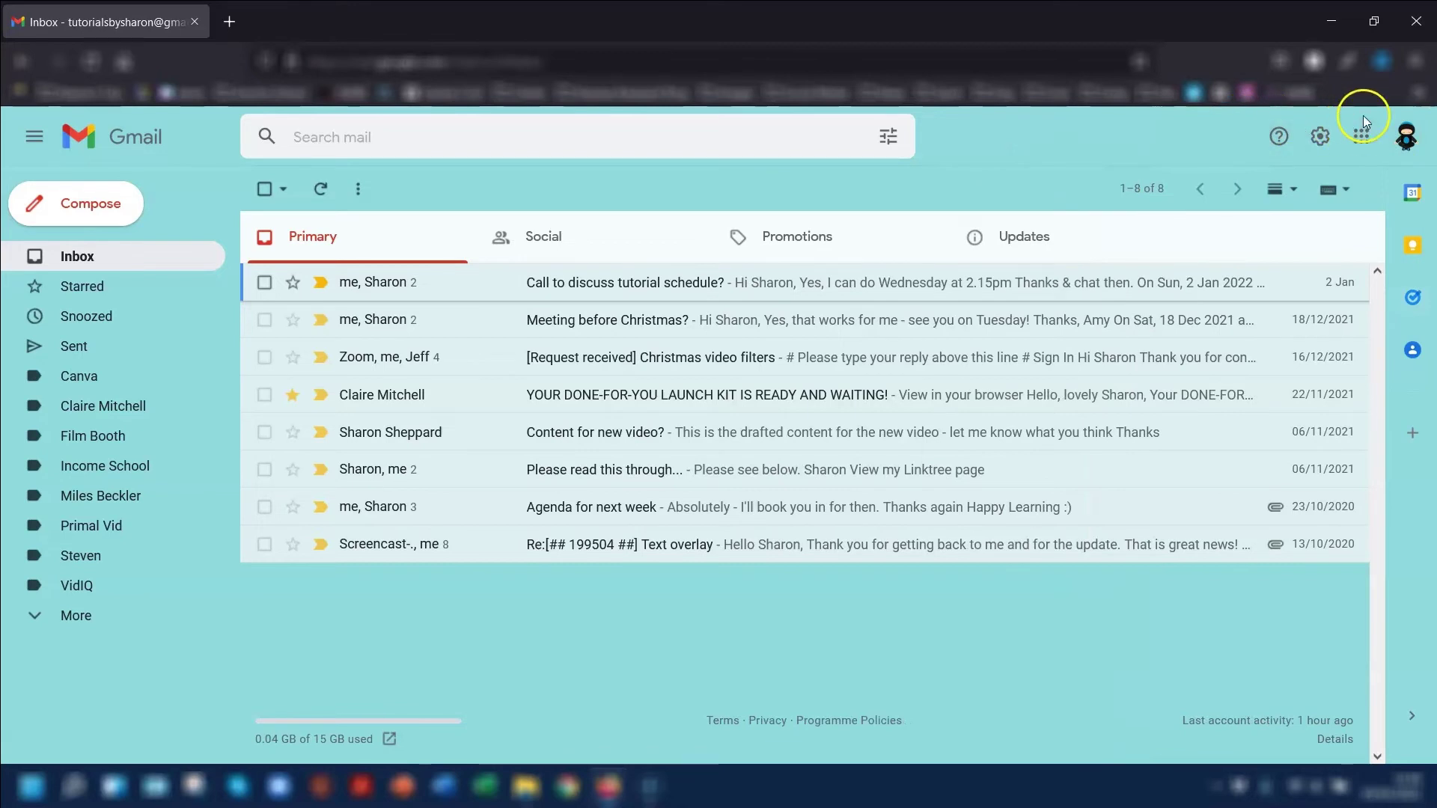
# Step: Open Google Calendar from the Google apps grid in a new tab
pyautogui.click(1361, 134)
pyautogui.click(1276, 212)
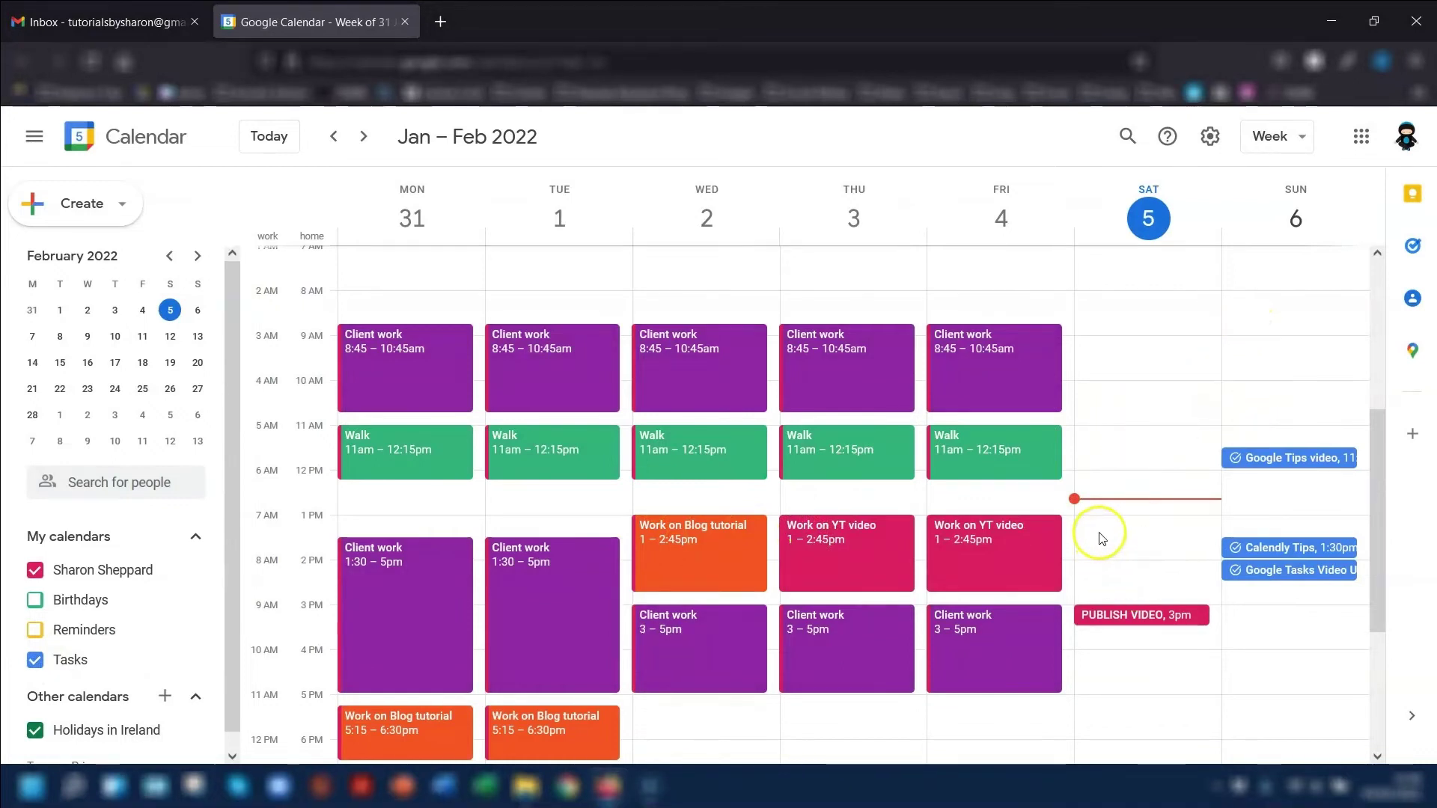
# Step: Create an 'Update video' task in Tutorials Tasks for Saturday 5 February at 2pm
pyautogui.click(1110, 573)
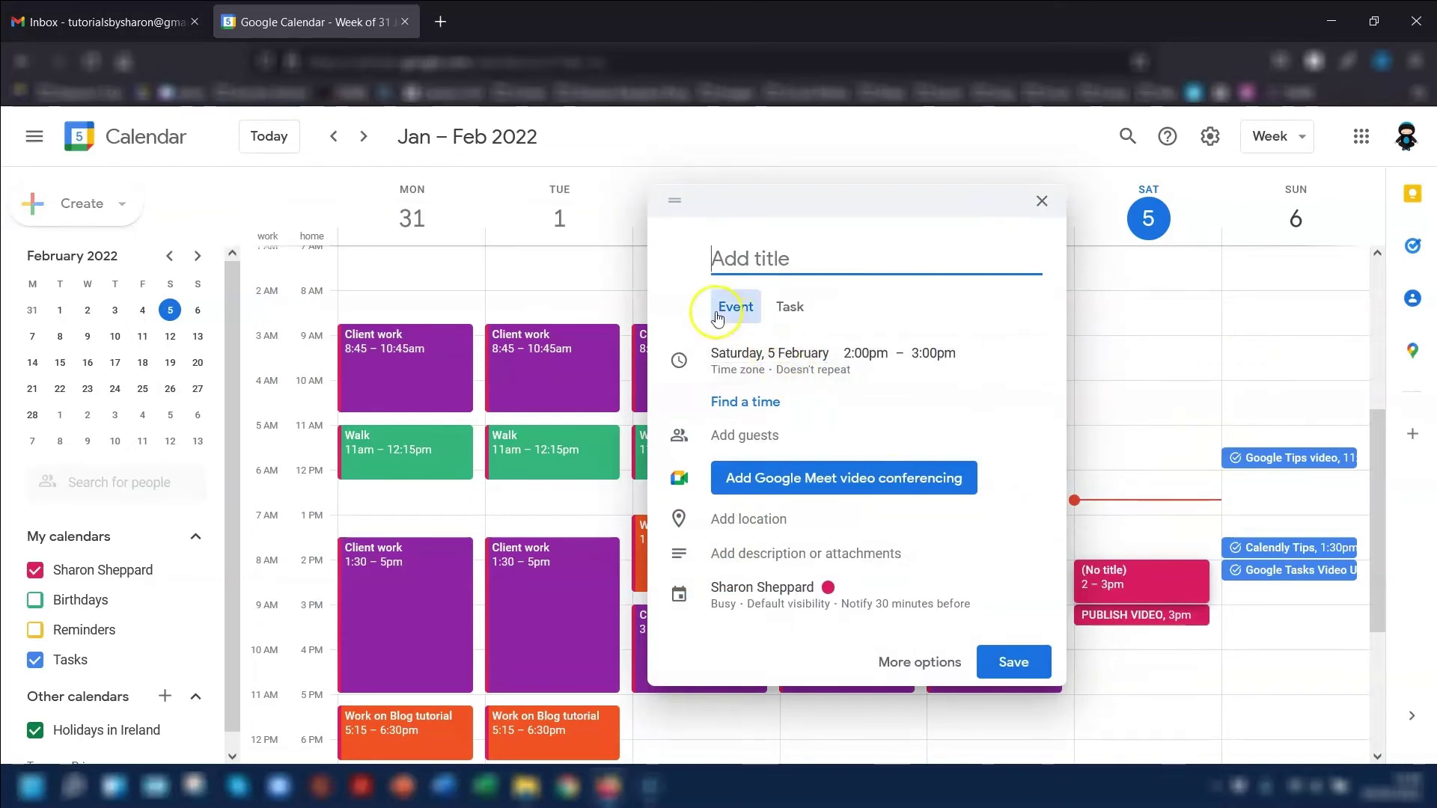
pyautogui.click(792, 307)
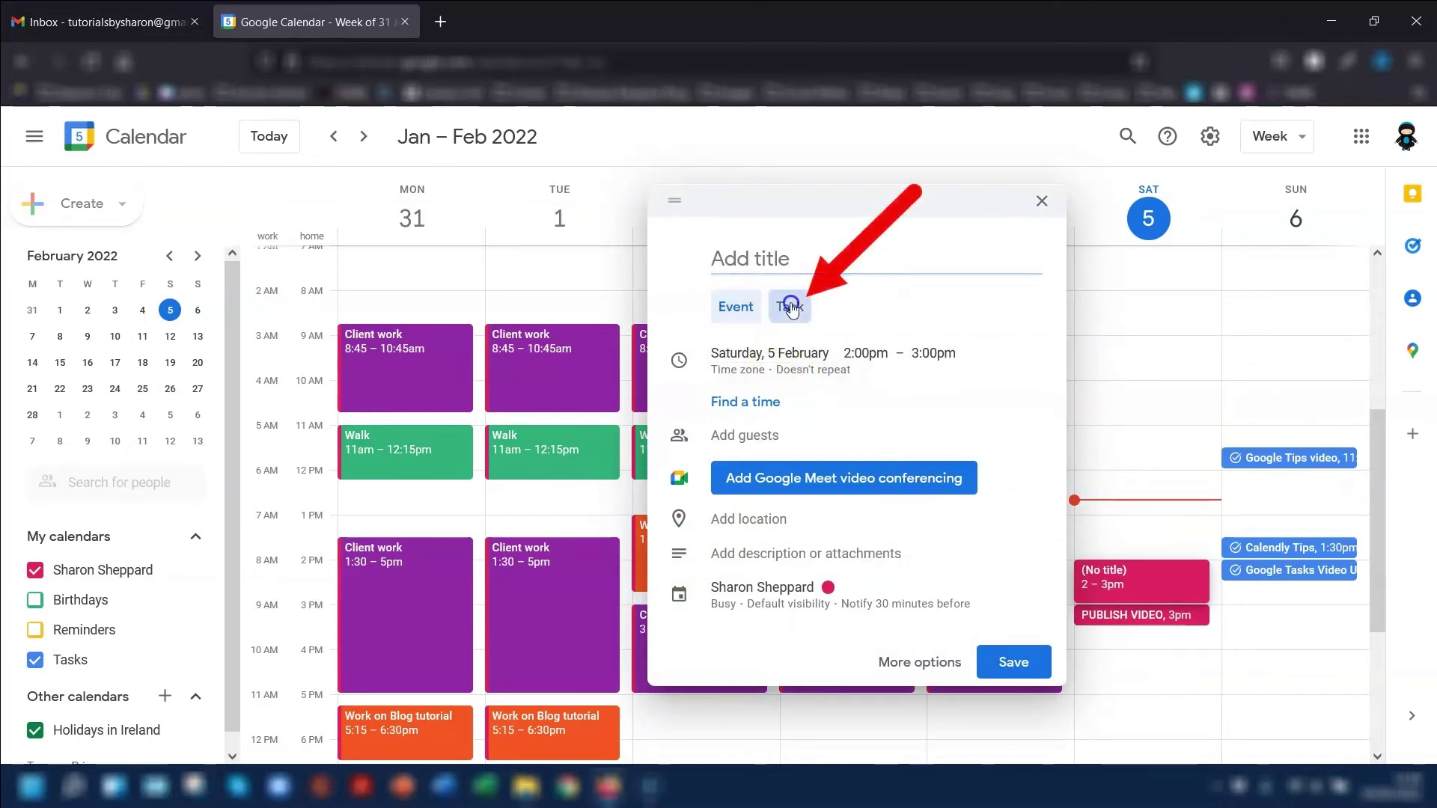
pyautogui.click(773, 257)
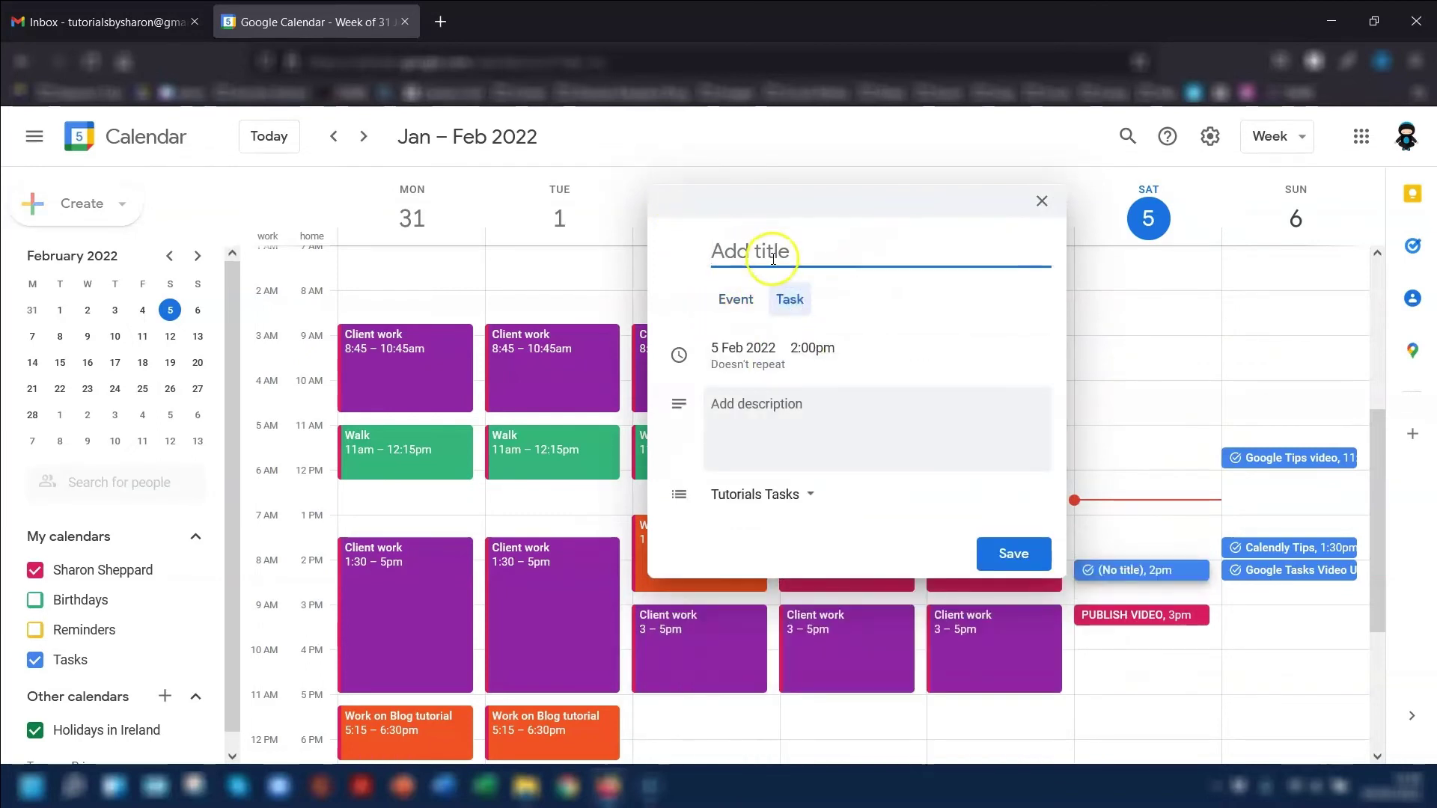
pyautogui.write('Update video')
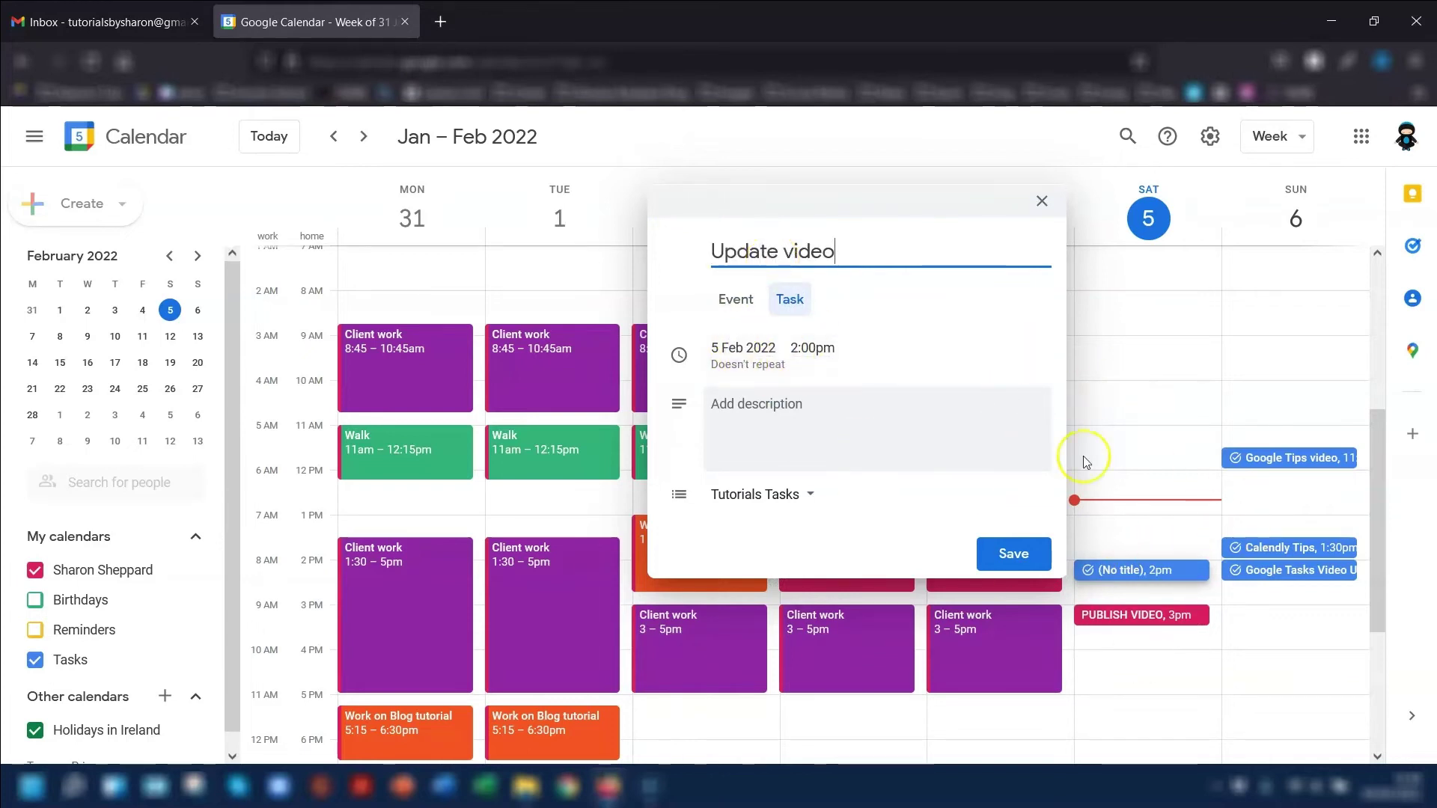
pyautogui.click(790, 495)
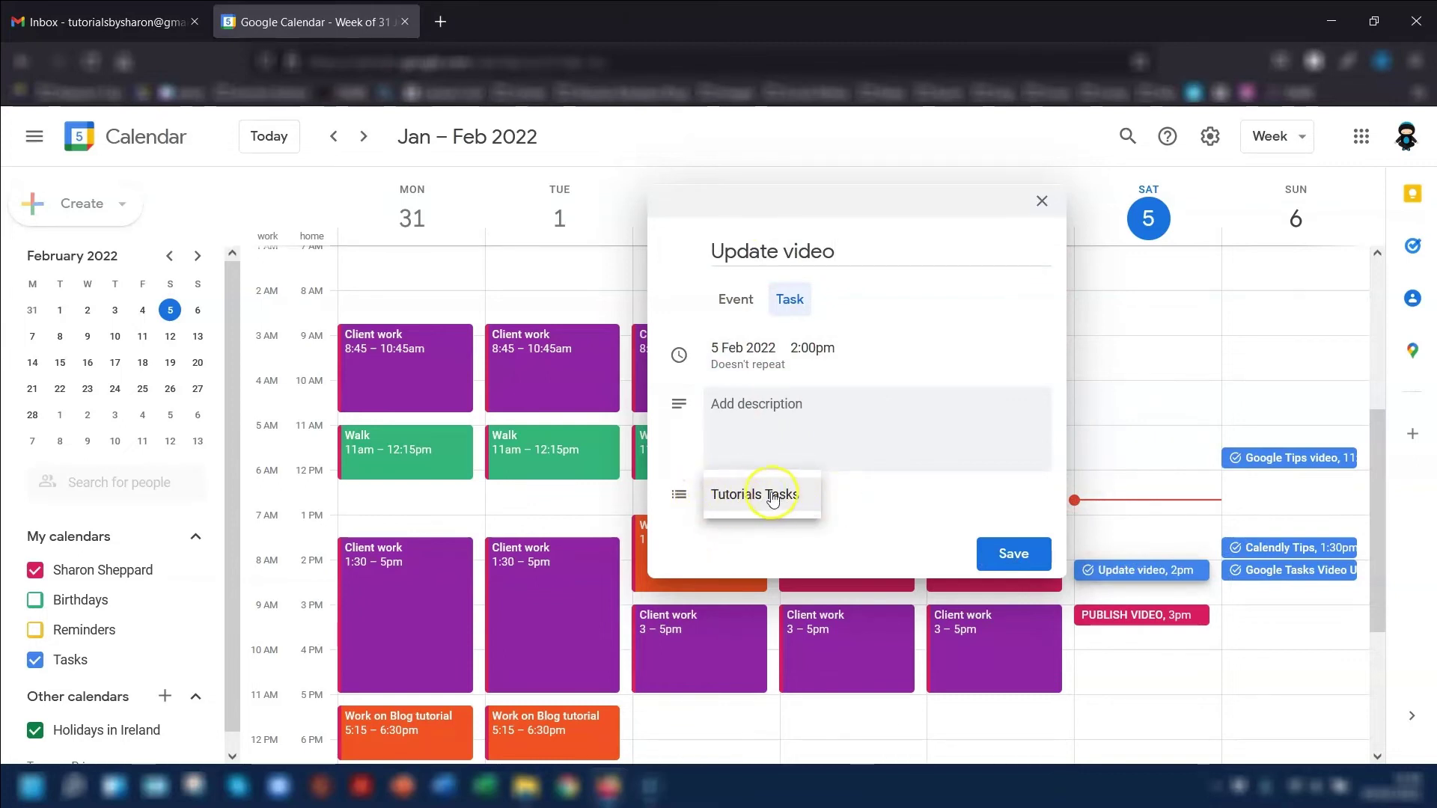
pyautogui.click(1007, 552)
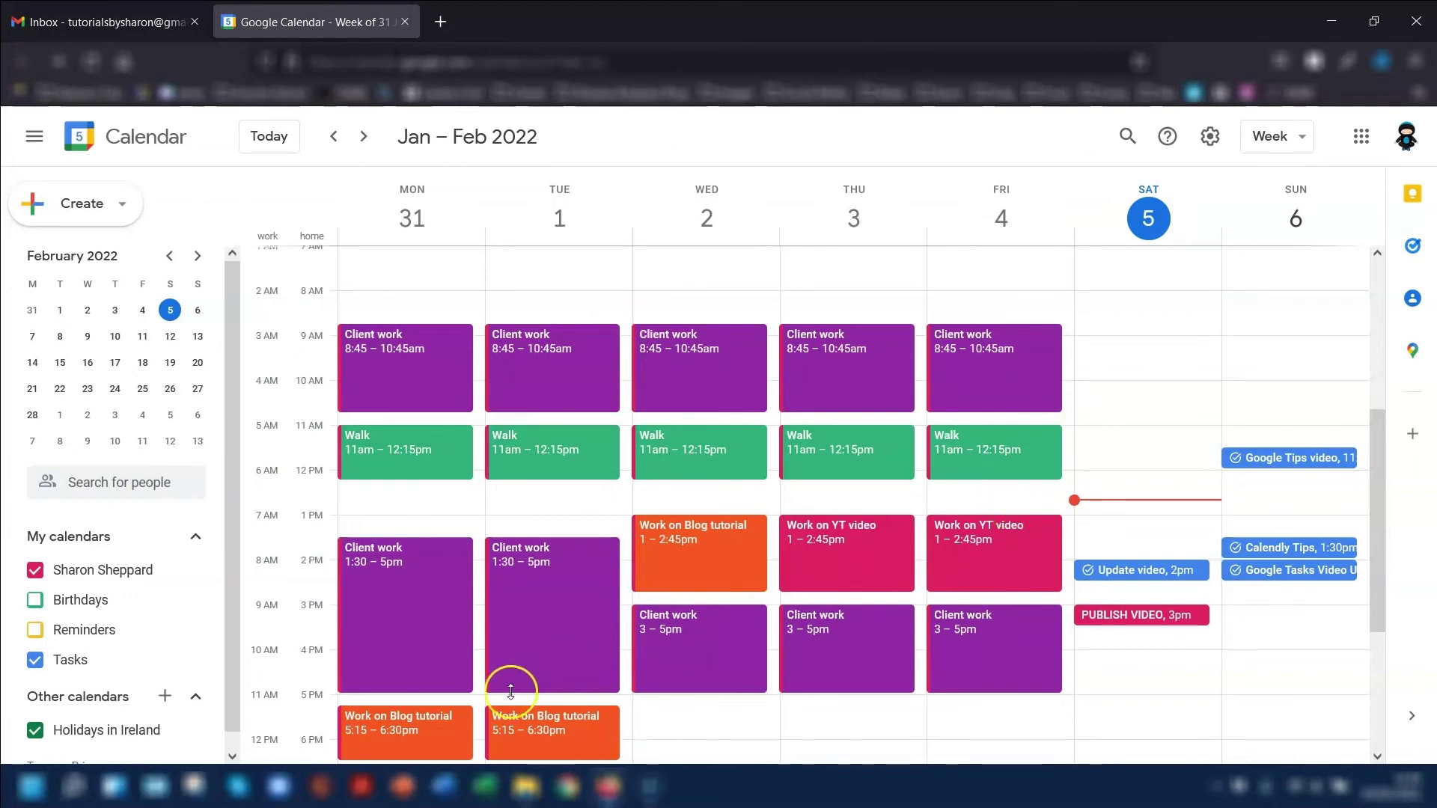
pyautogui.click(119, 23)
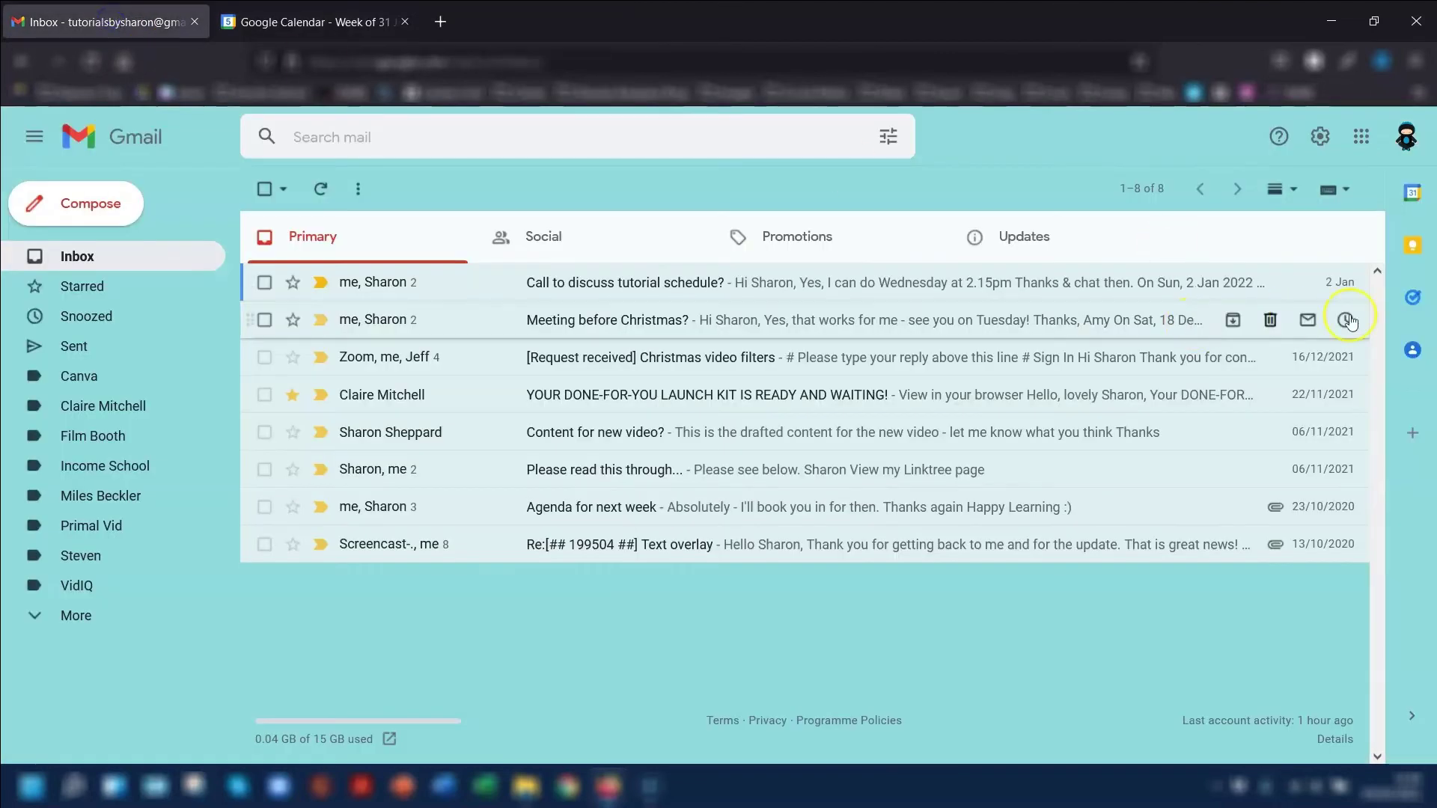
# Step: Confirm Update video appears in Gmail's Tasks panel due today at 14:00
pyautogui.click(1412, 298)
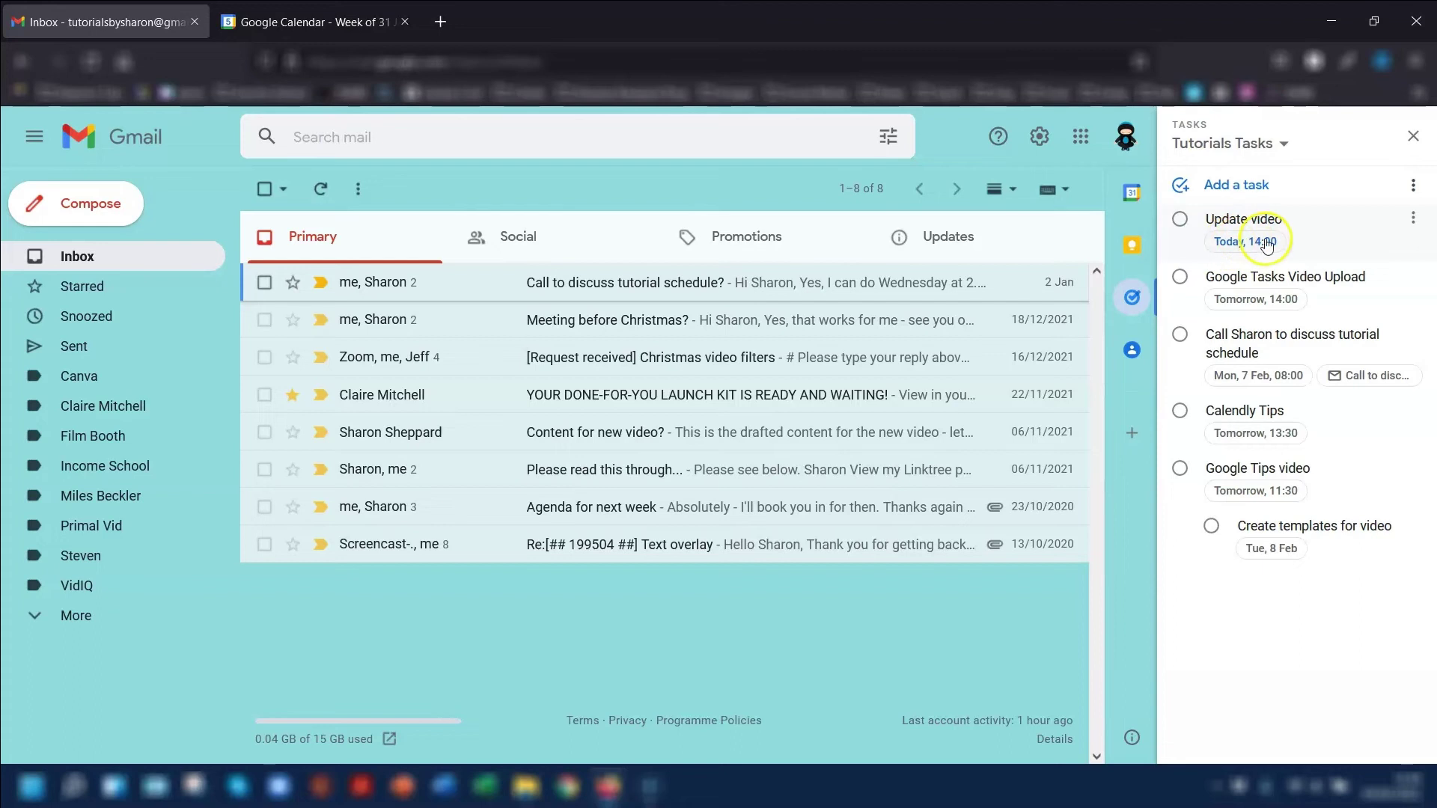
pyautogui.click(307, 23)
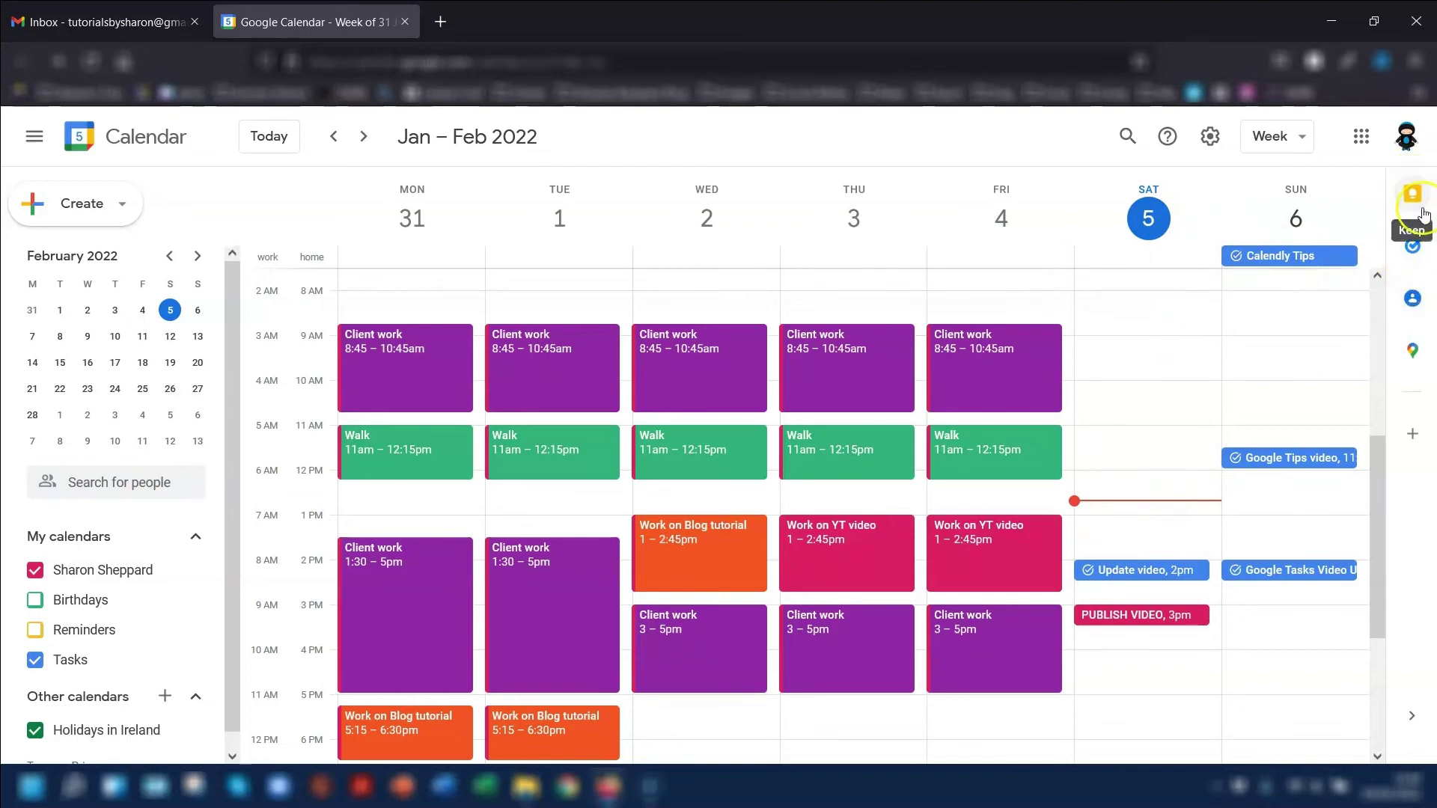
# Step: Show Calendar's Tasks side panel and review the Update video task's details
pyautogui.click(1410, 245)
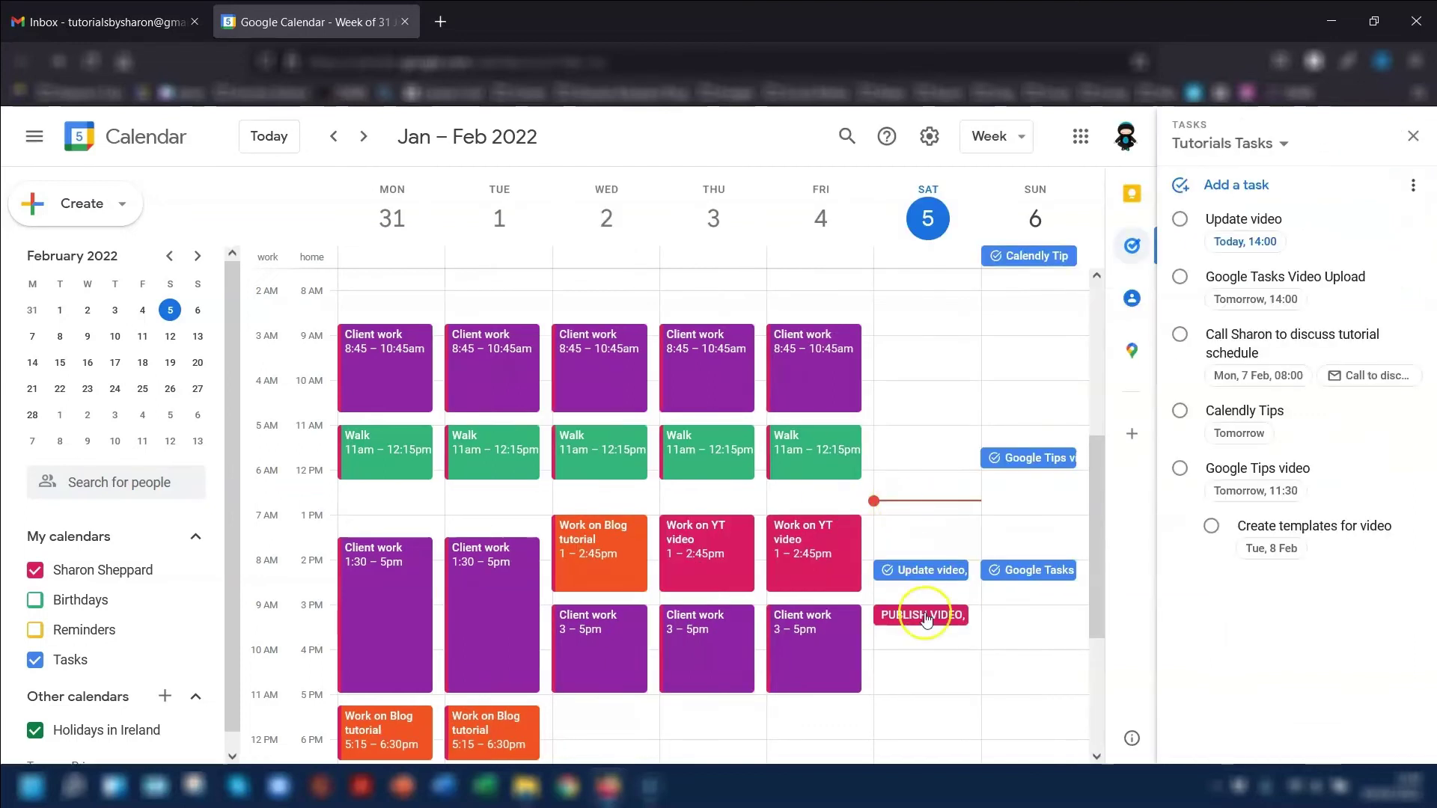
pyautogui.click(913, 573)
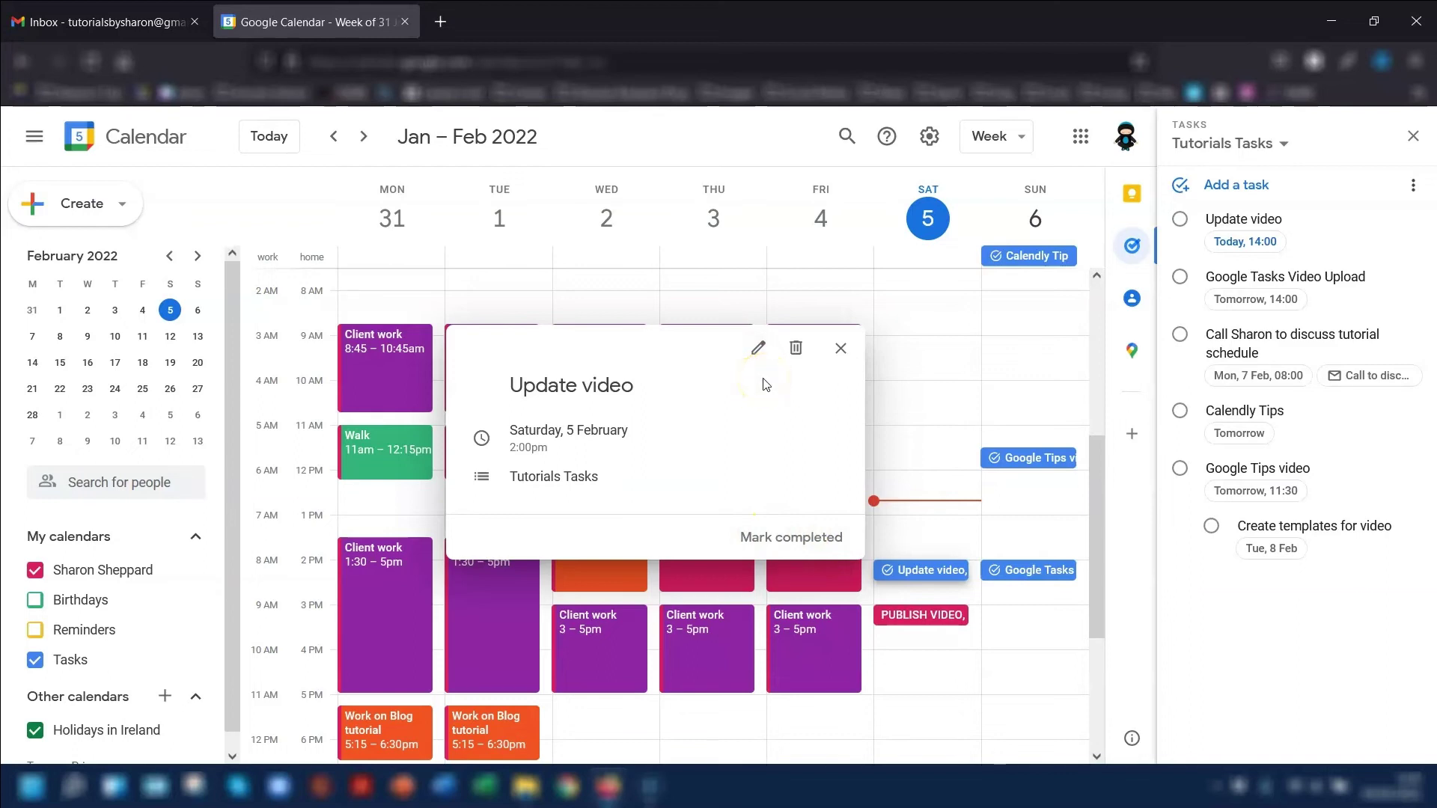
pyautogui.click(1262, 284)
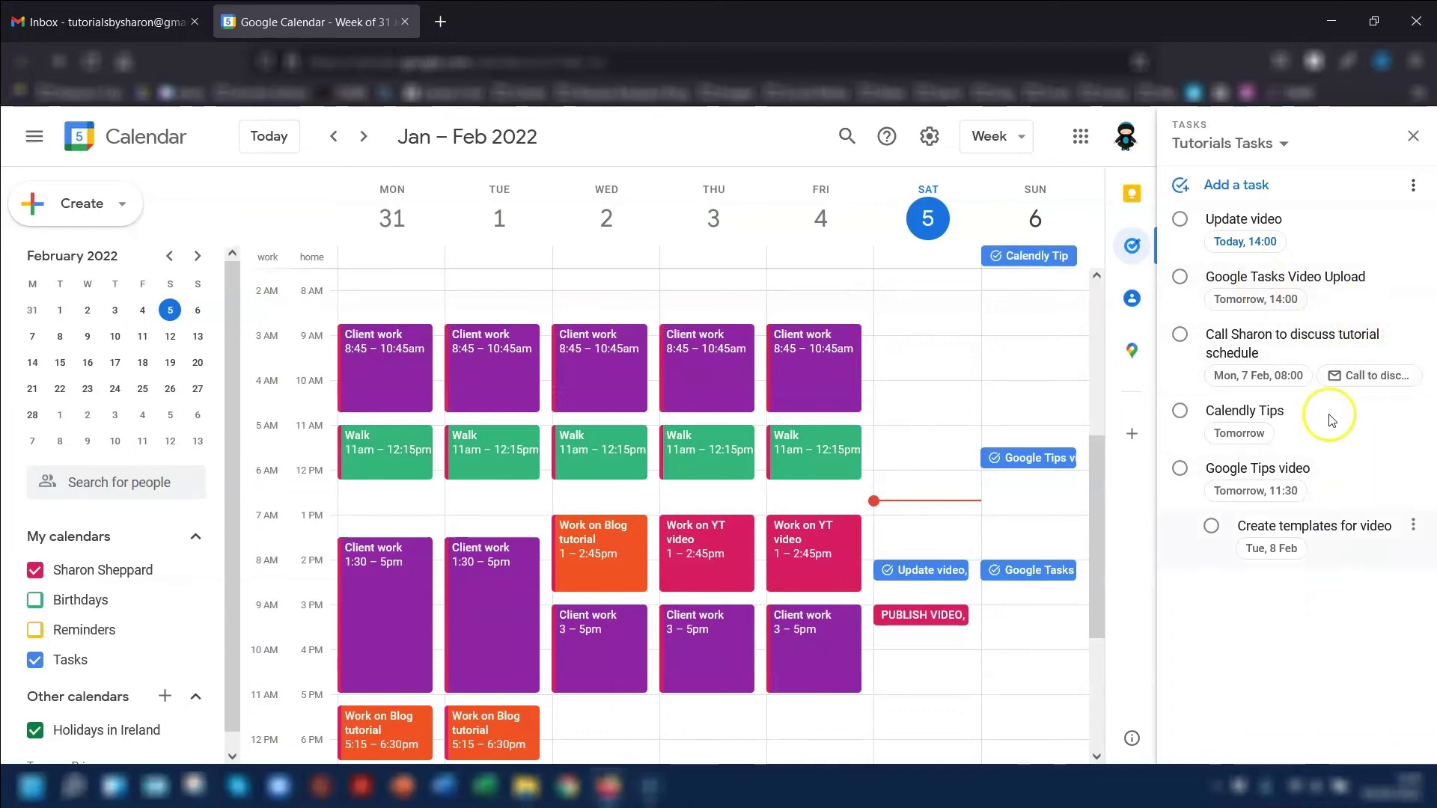
# Step: Add a 'No date for this one!' task and schedule it on Saturday at 16:00
pyautogui.click(1235, 185)
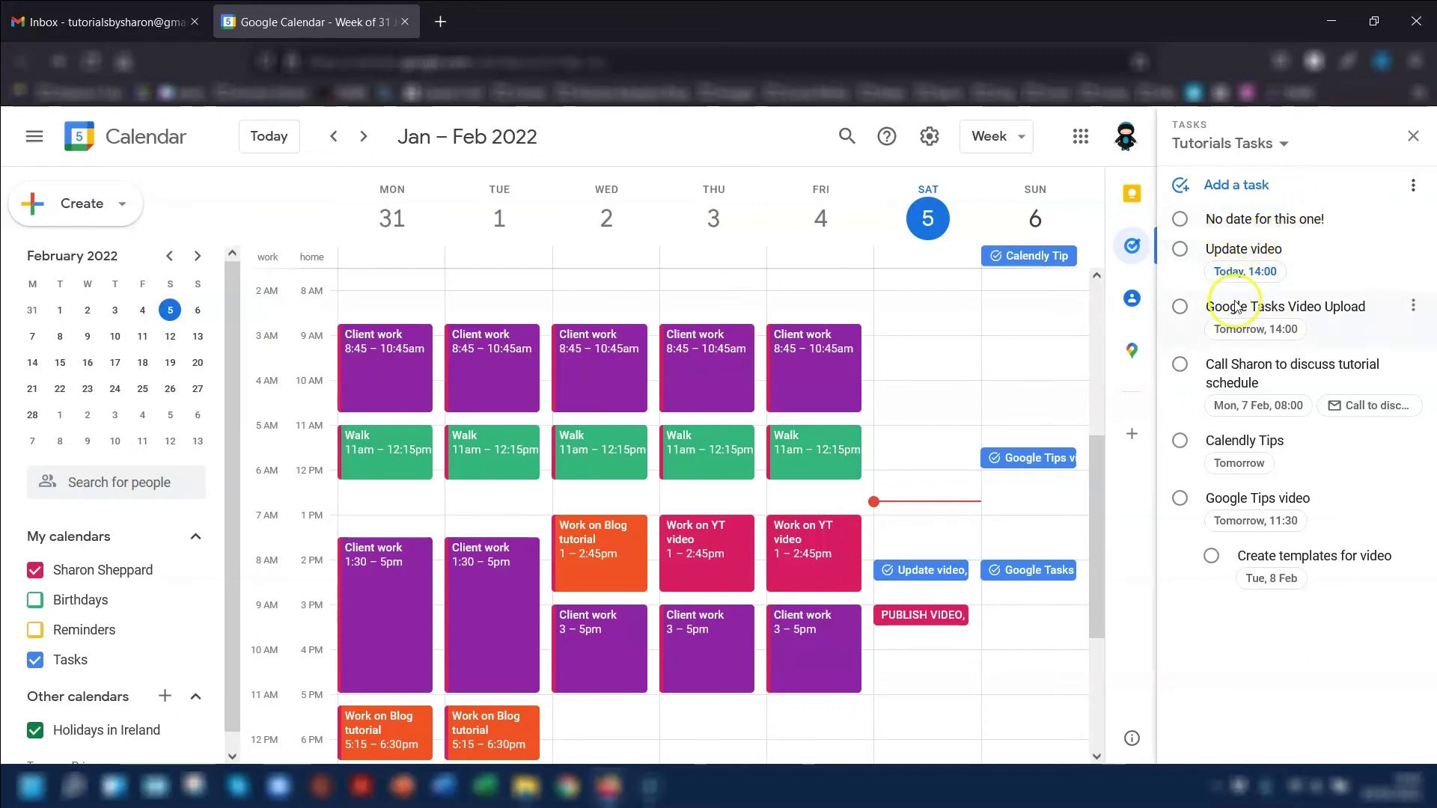
pyautogui.moveTo(1201, 238); pyautogui.dragTo(945, 665)
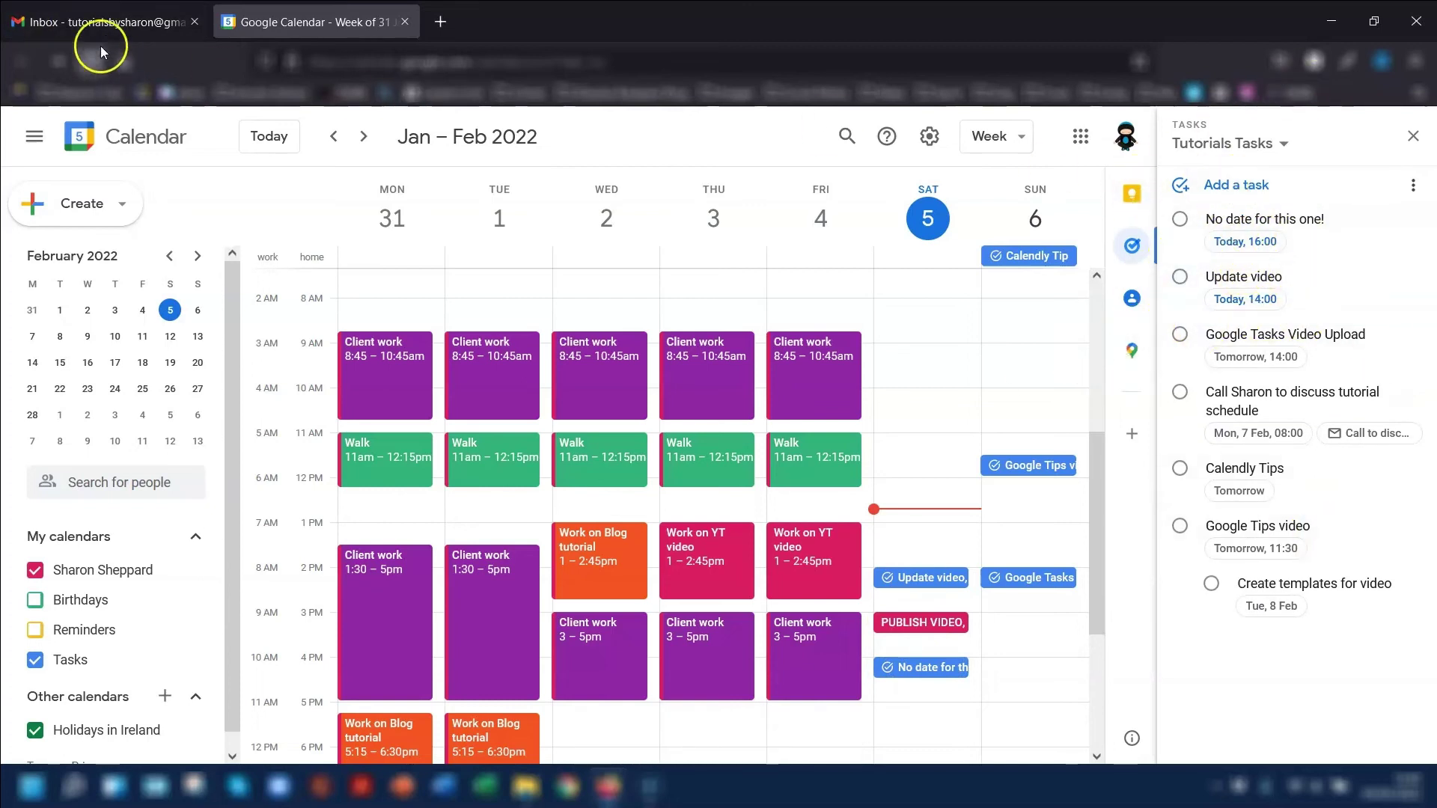
pyautogui.click(83, 26)
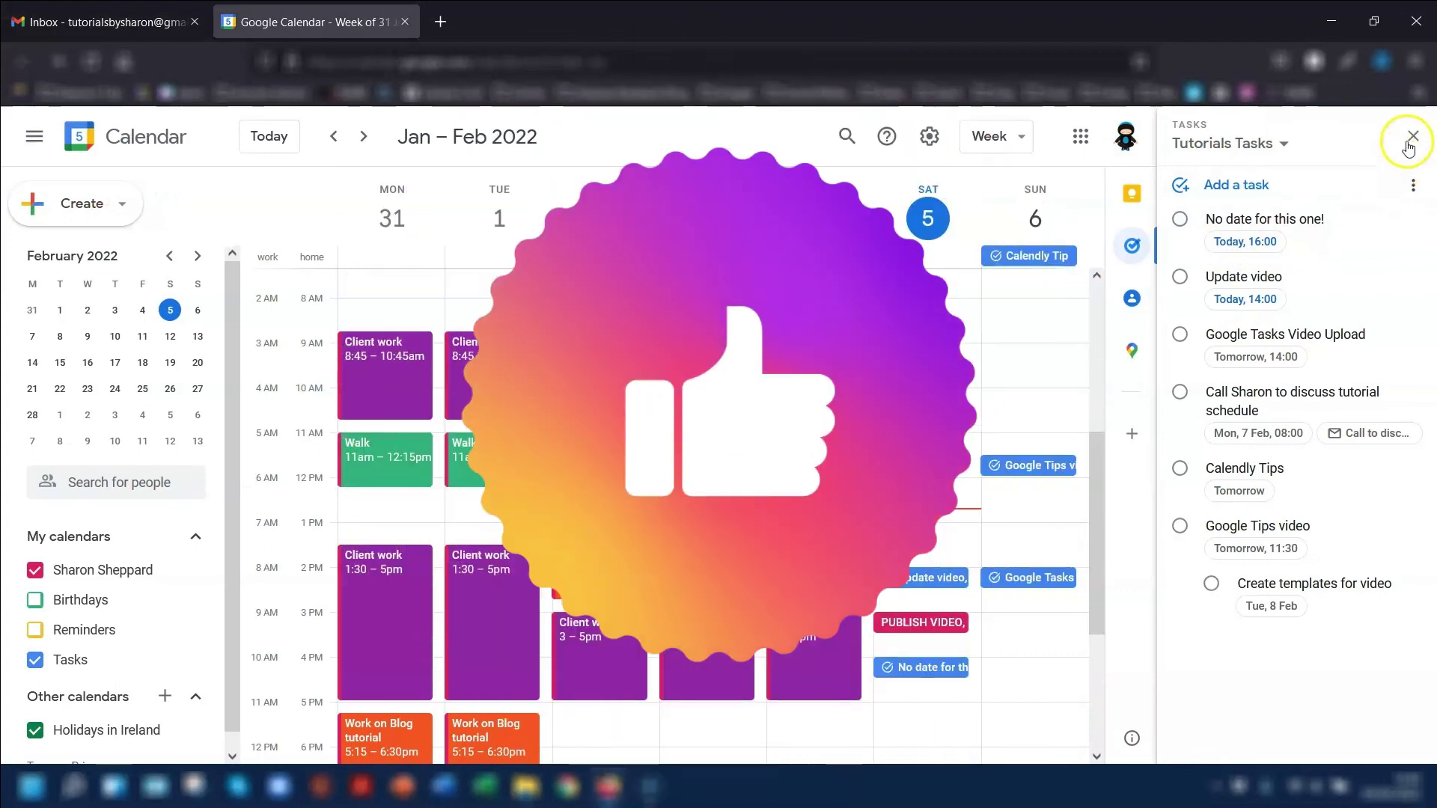
pyautogui.click(1411, 137)
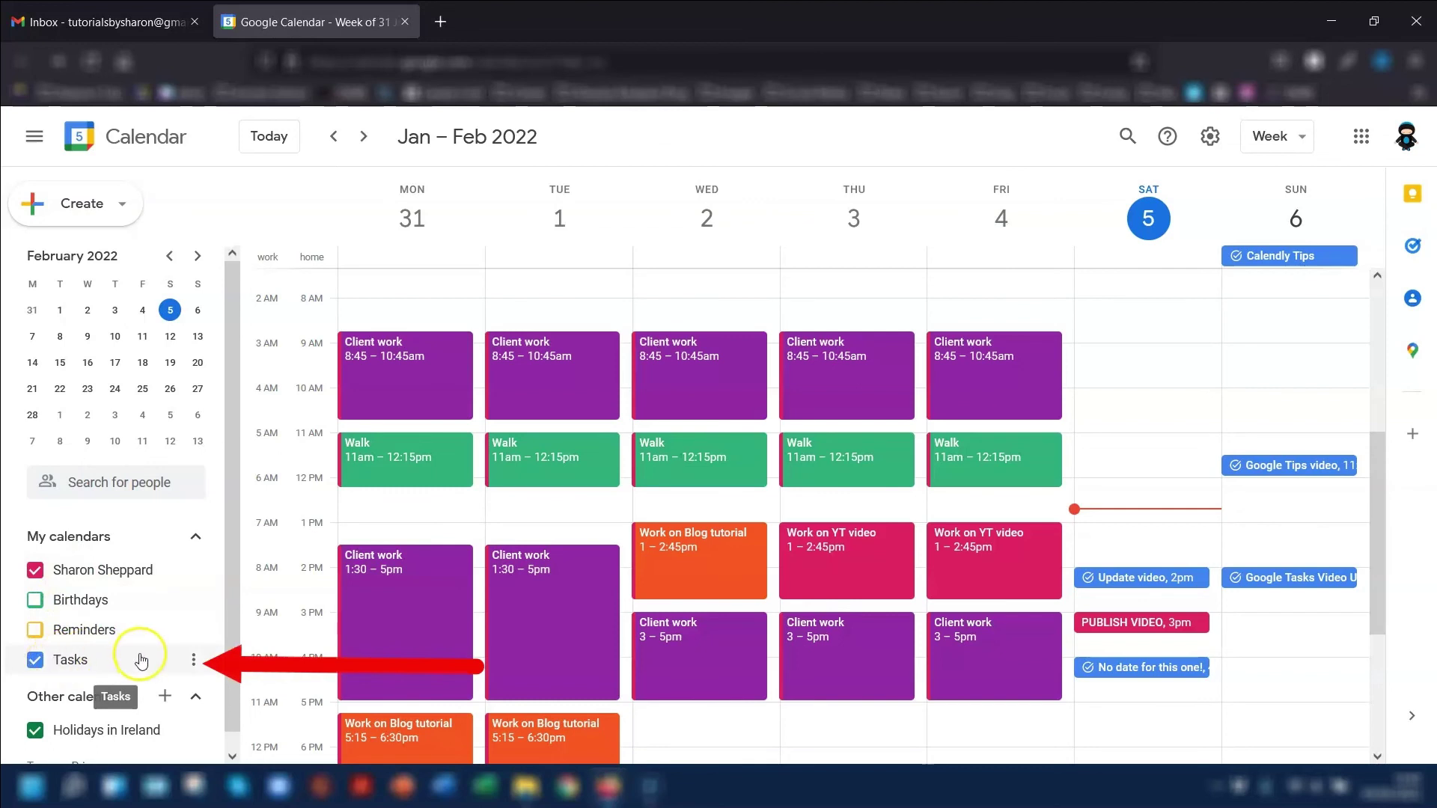
pyautogui.click(198, 663)
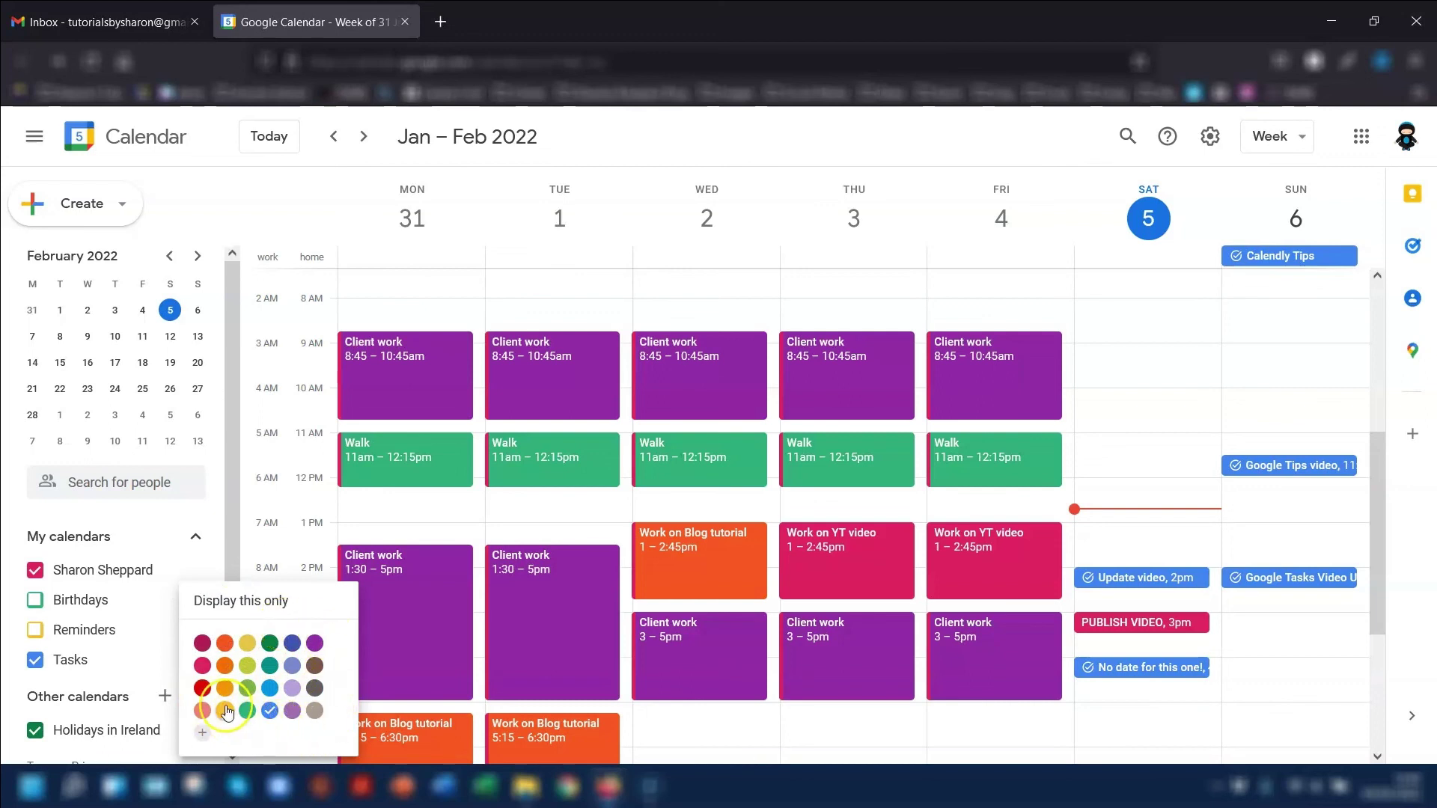
pyautogui.click(203, 737)
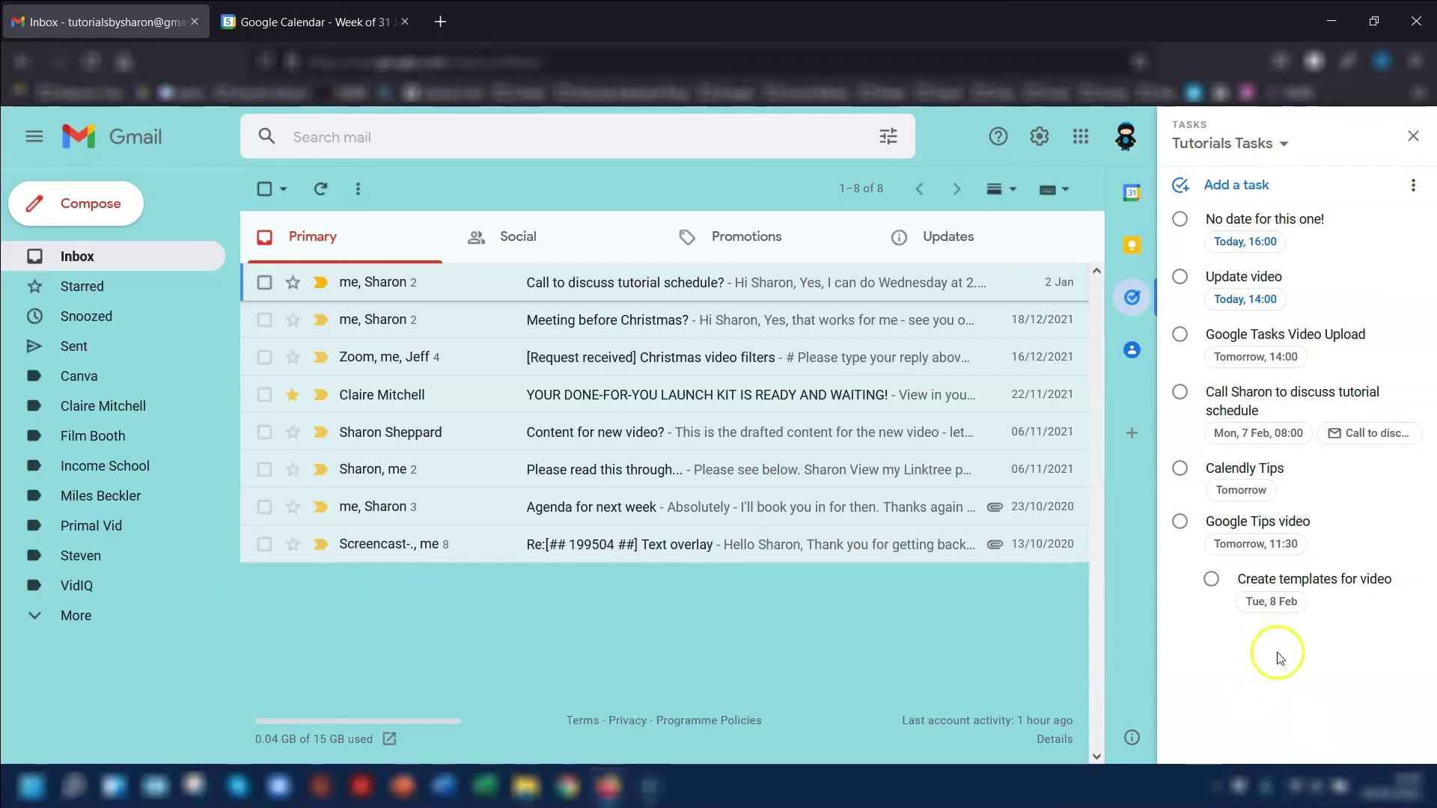
# Step: Show the Tasks keyboard shortcuts list with Ctrl+/
pyautogui.hotkey('ctrl', '/')
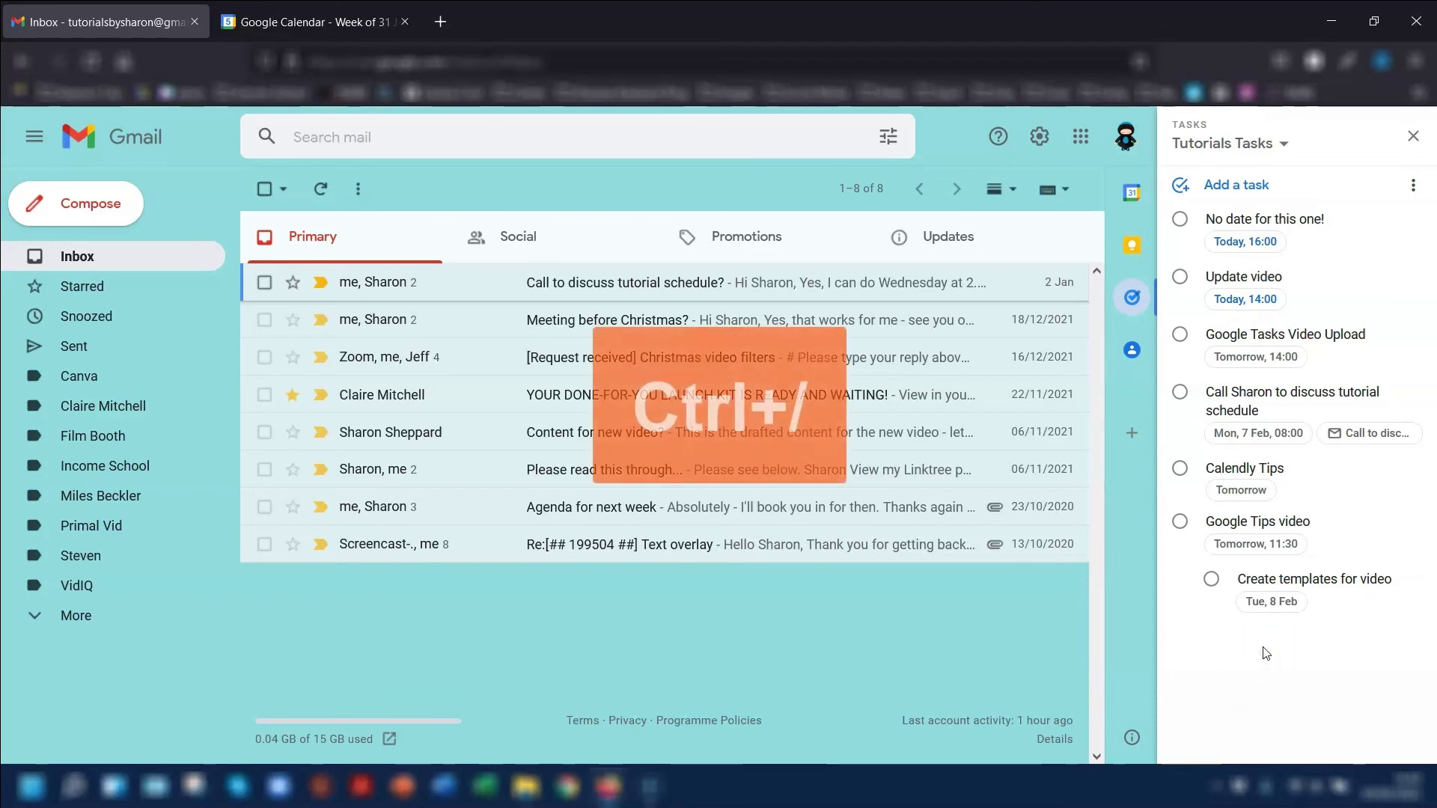